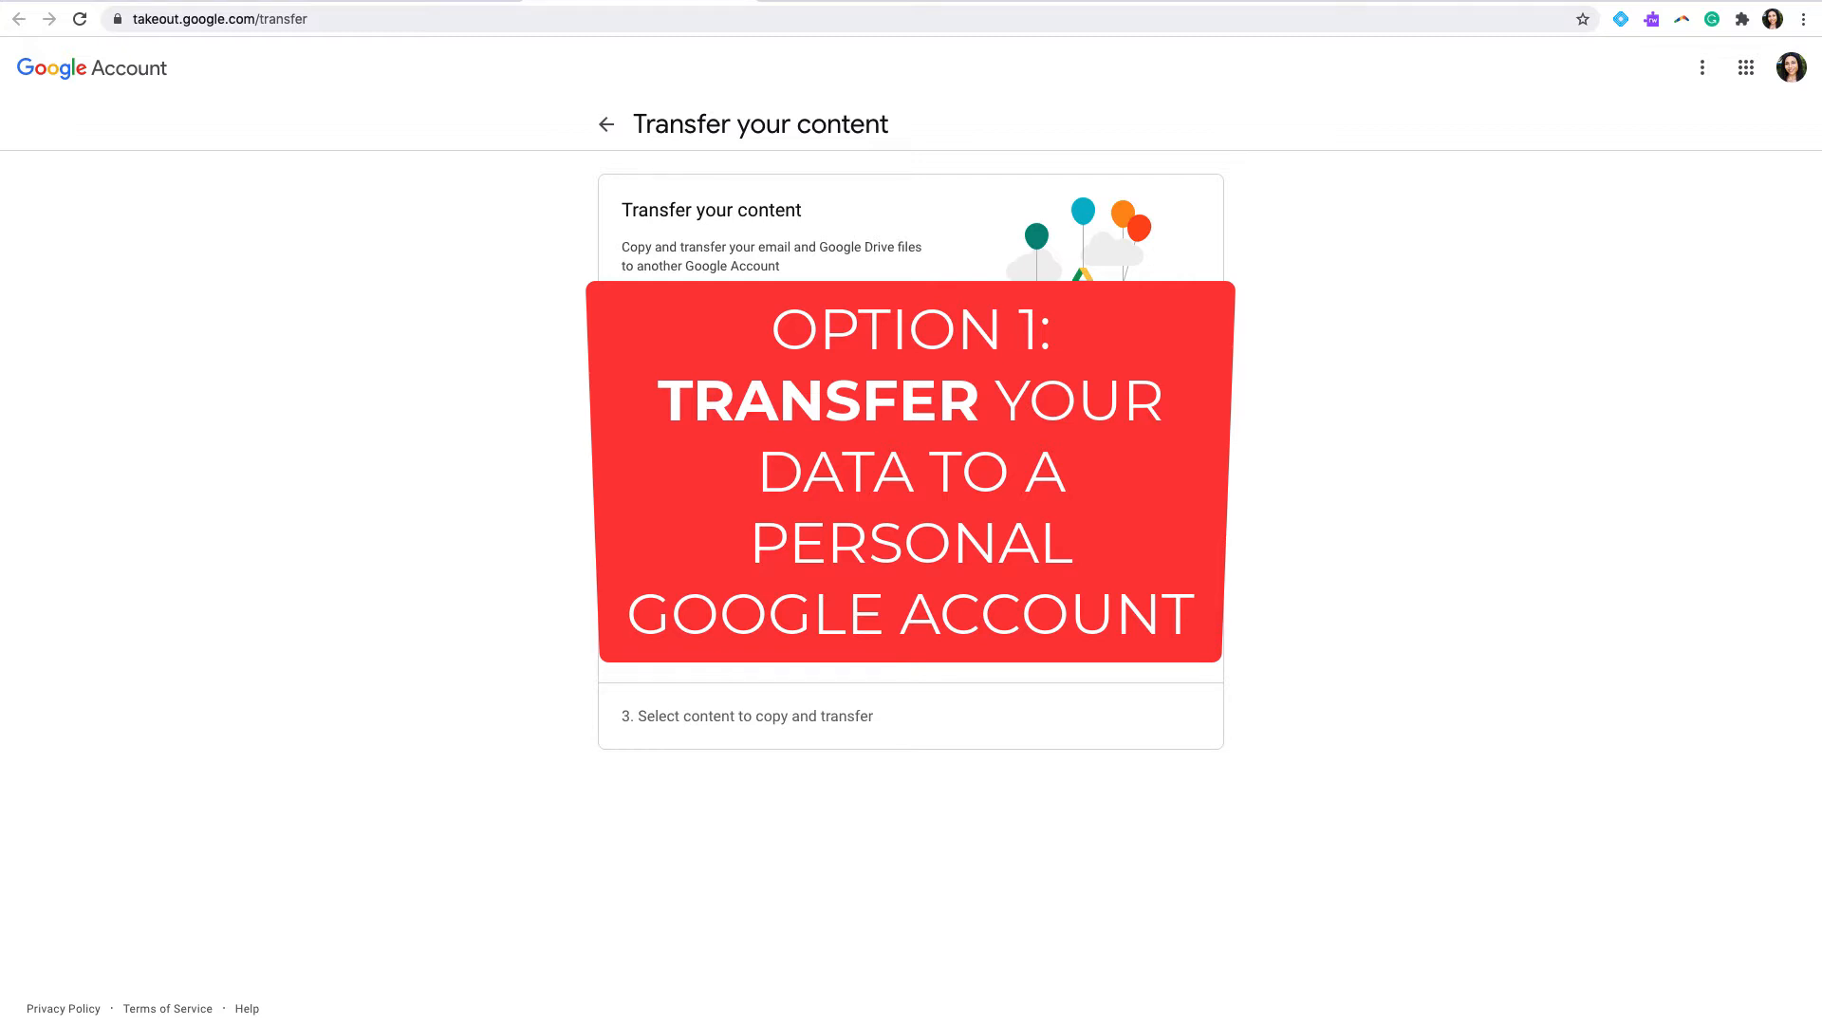
Step: Check which Google Account is signed in as the source of the transfer
{"action": "left_click", "coordinate": [1255, 436]}
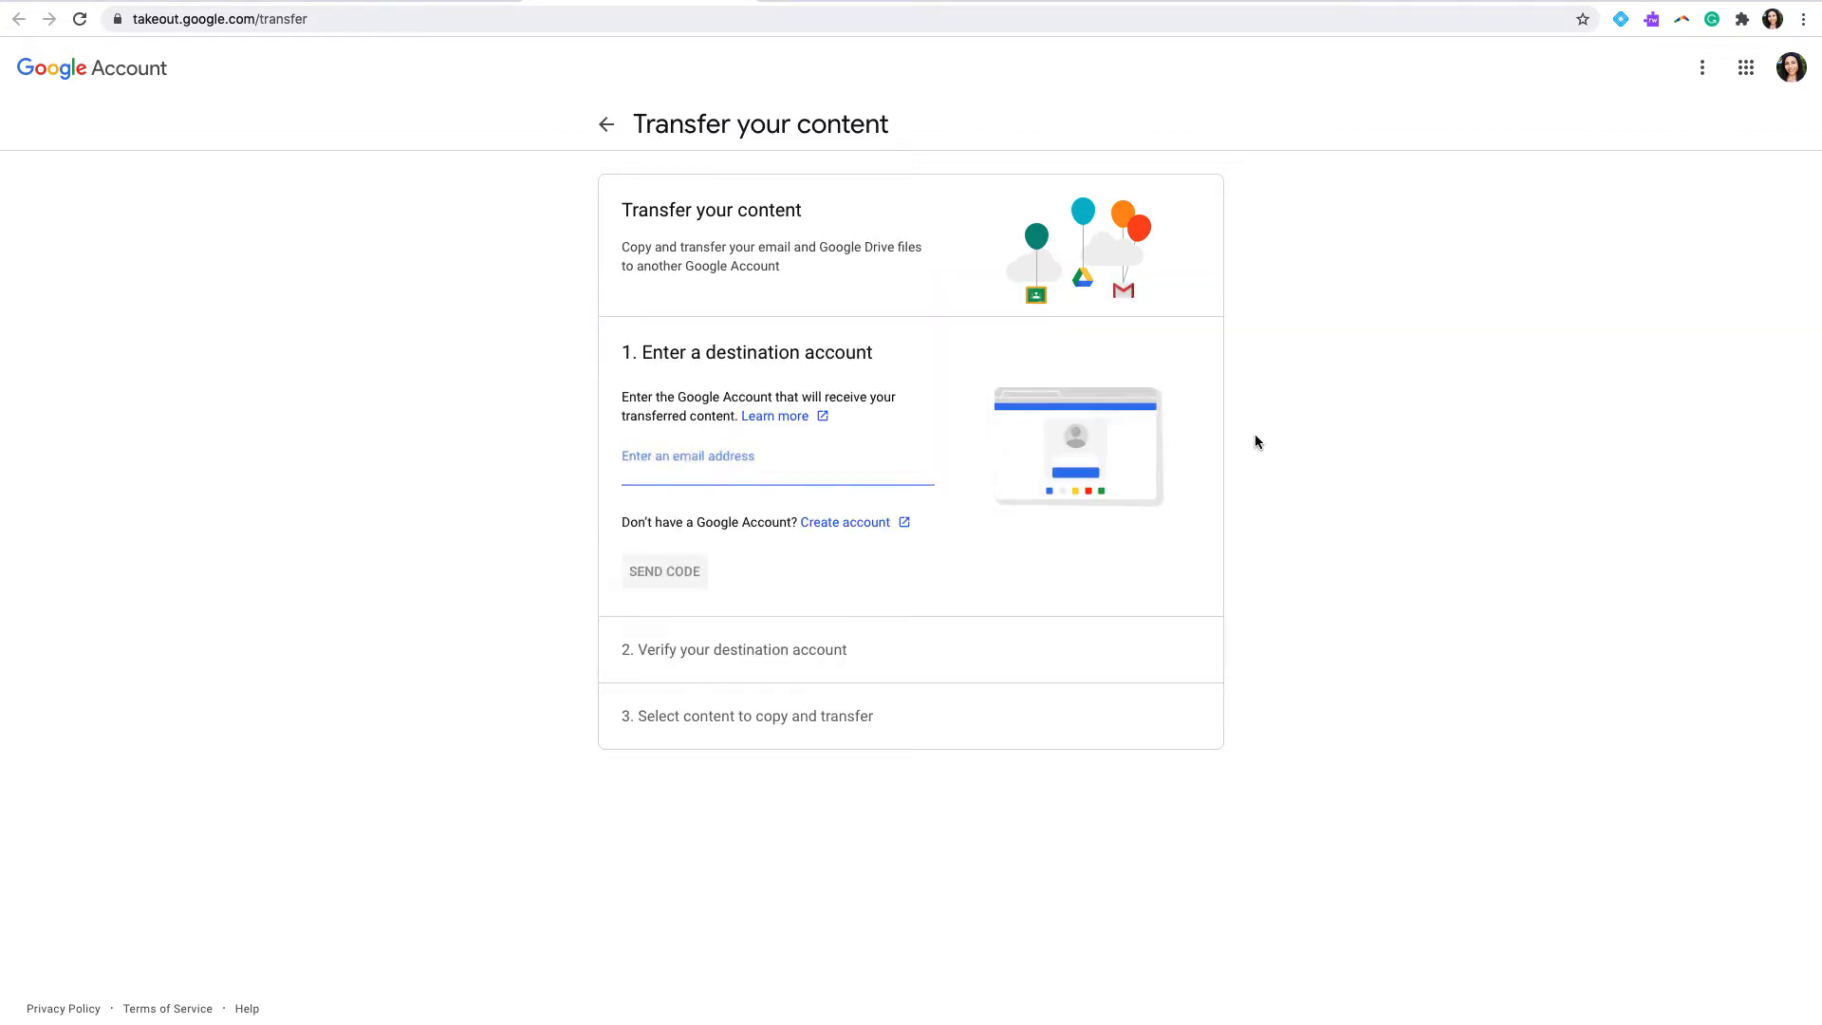
{"action": "left_click", "coordinate": [1791, 74]}
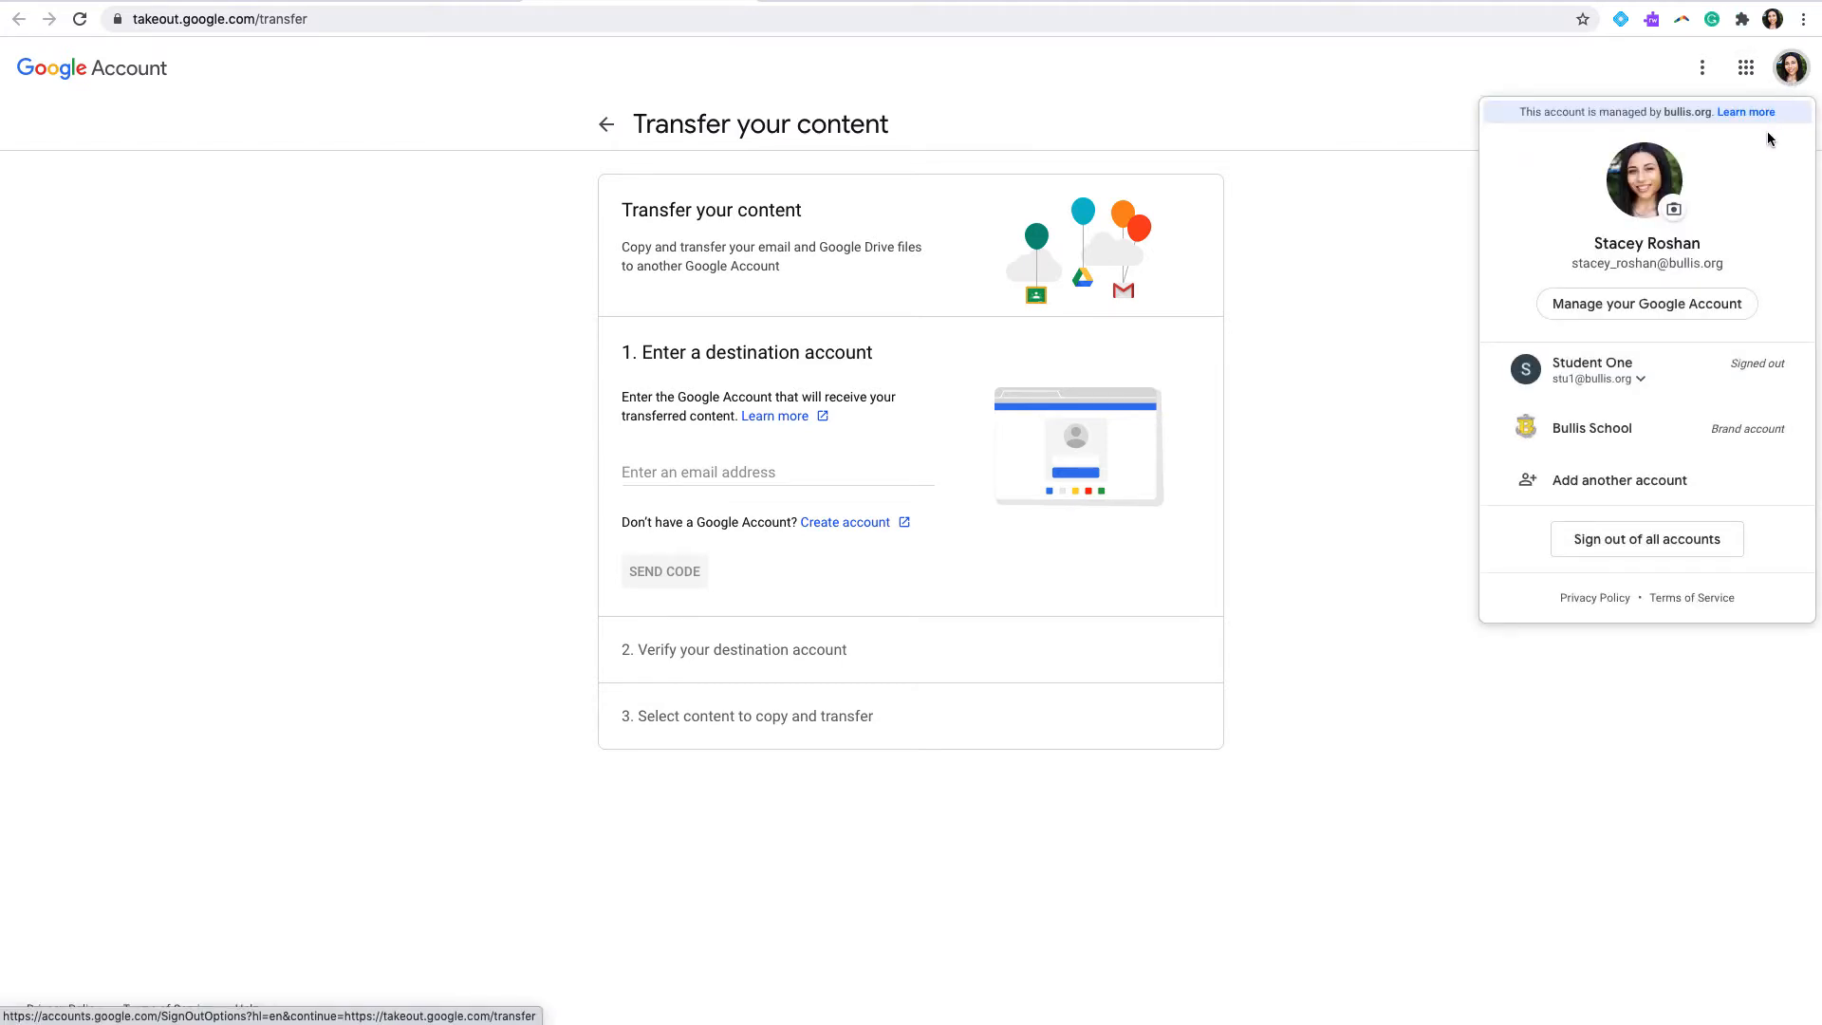
{"action": "left_click", "coordinate": [1792, 76]}
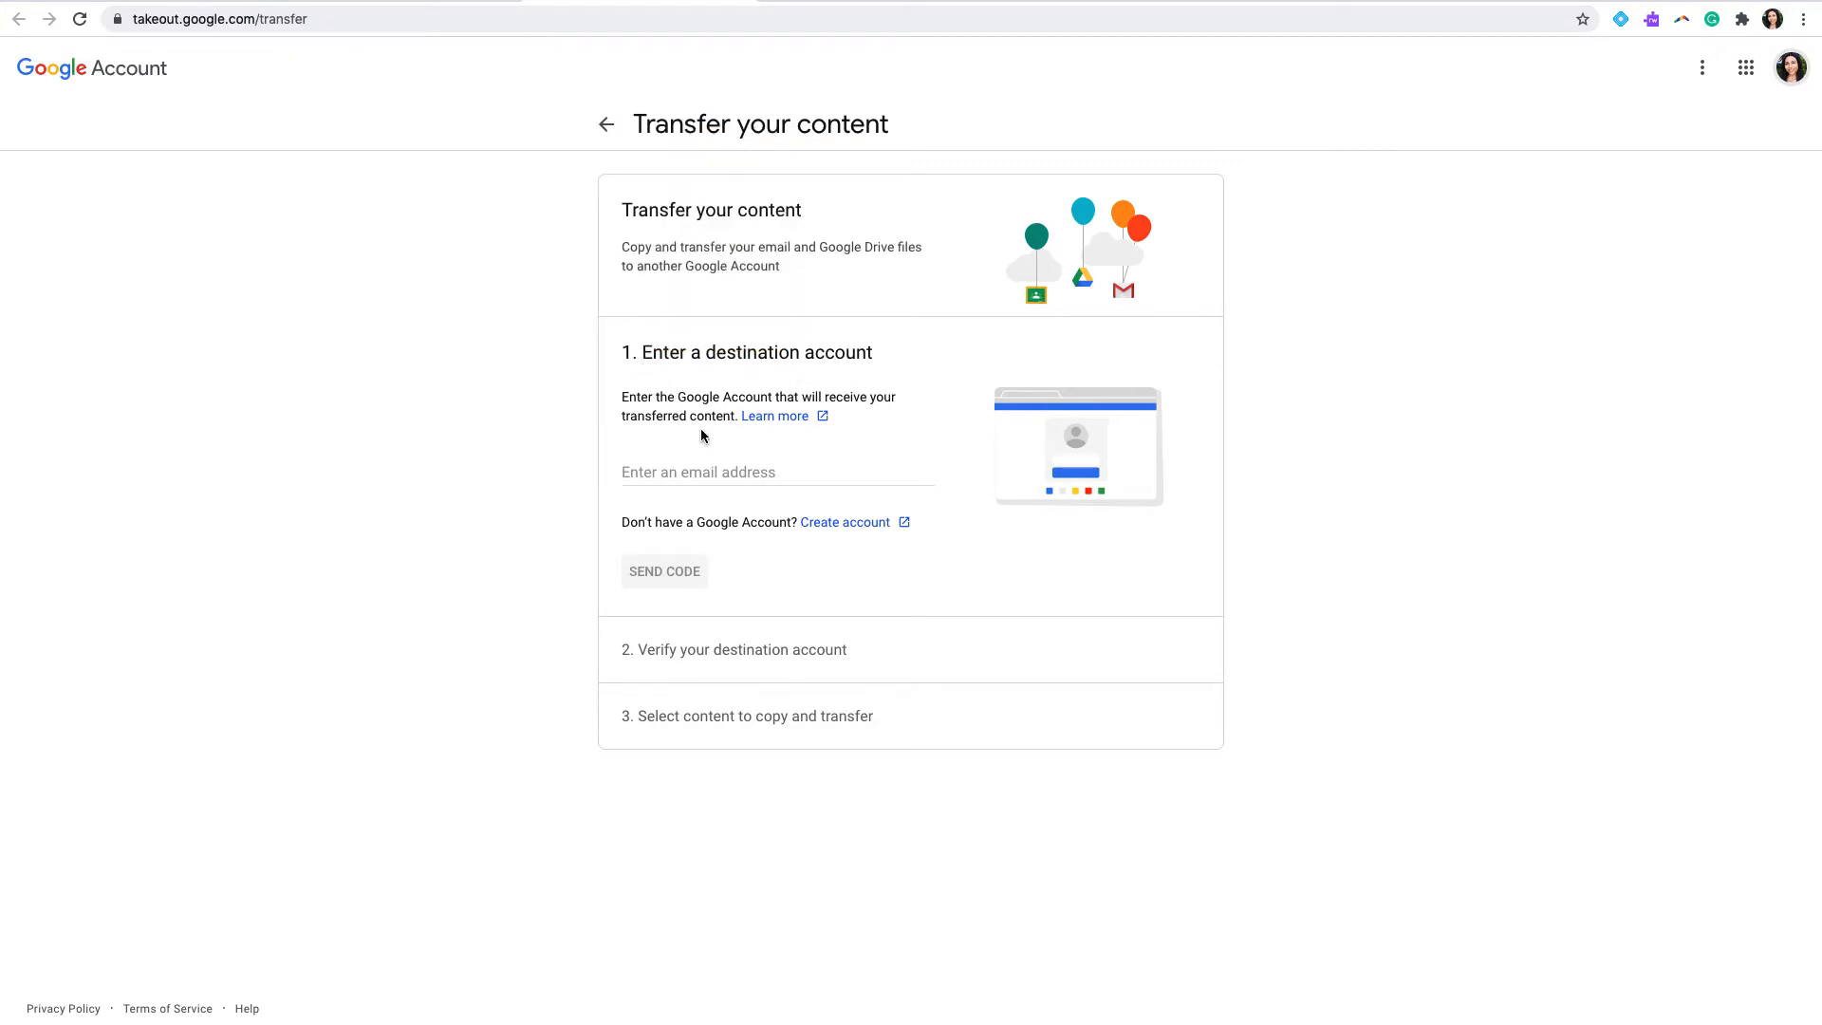
Step: Enter the destination account's e-mail address for the content transfer and send the confirmation code to it
{"action": "left_click", "coordinate": [673, 465]}
{"action": "type", "text": "stac"}
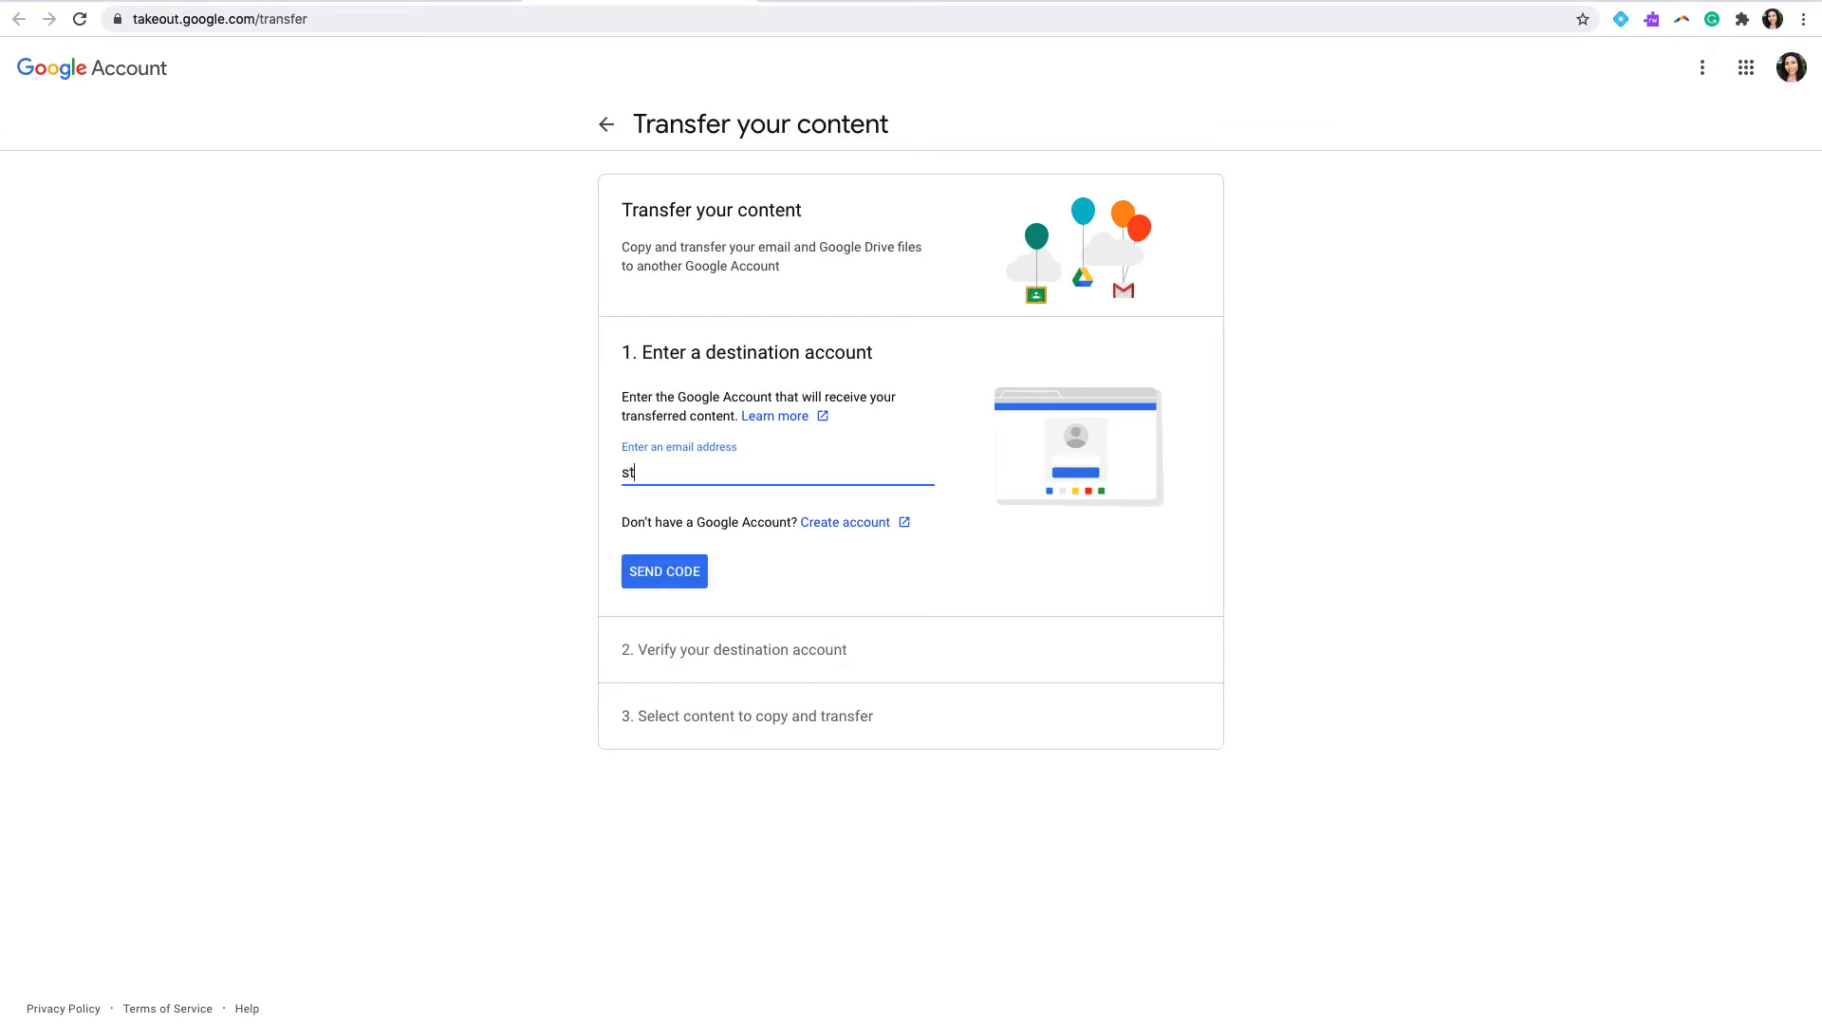
{"action": "left_click", "coordinate": [798, 534]}
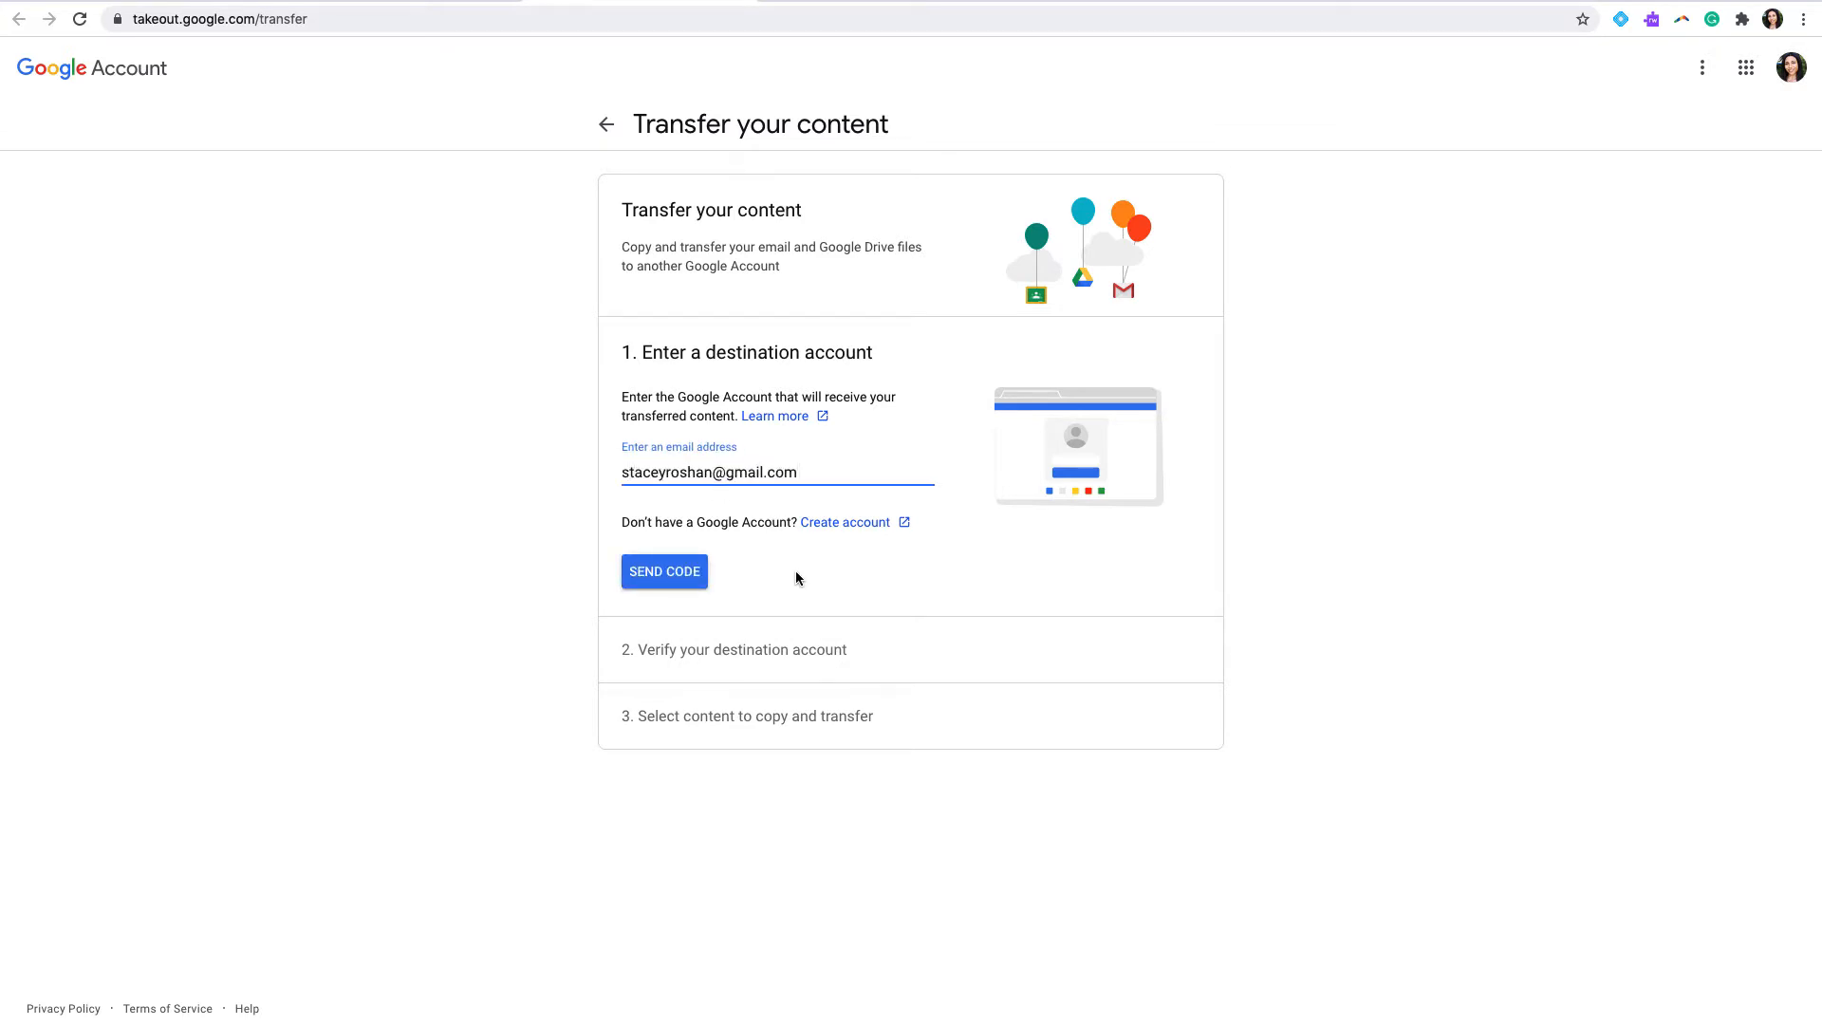
{"action": "left_click", "coordinate": [687, 579]}
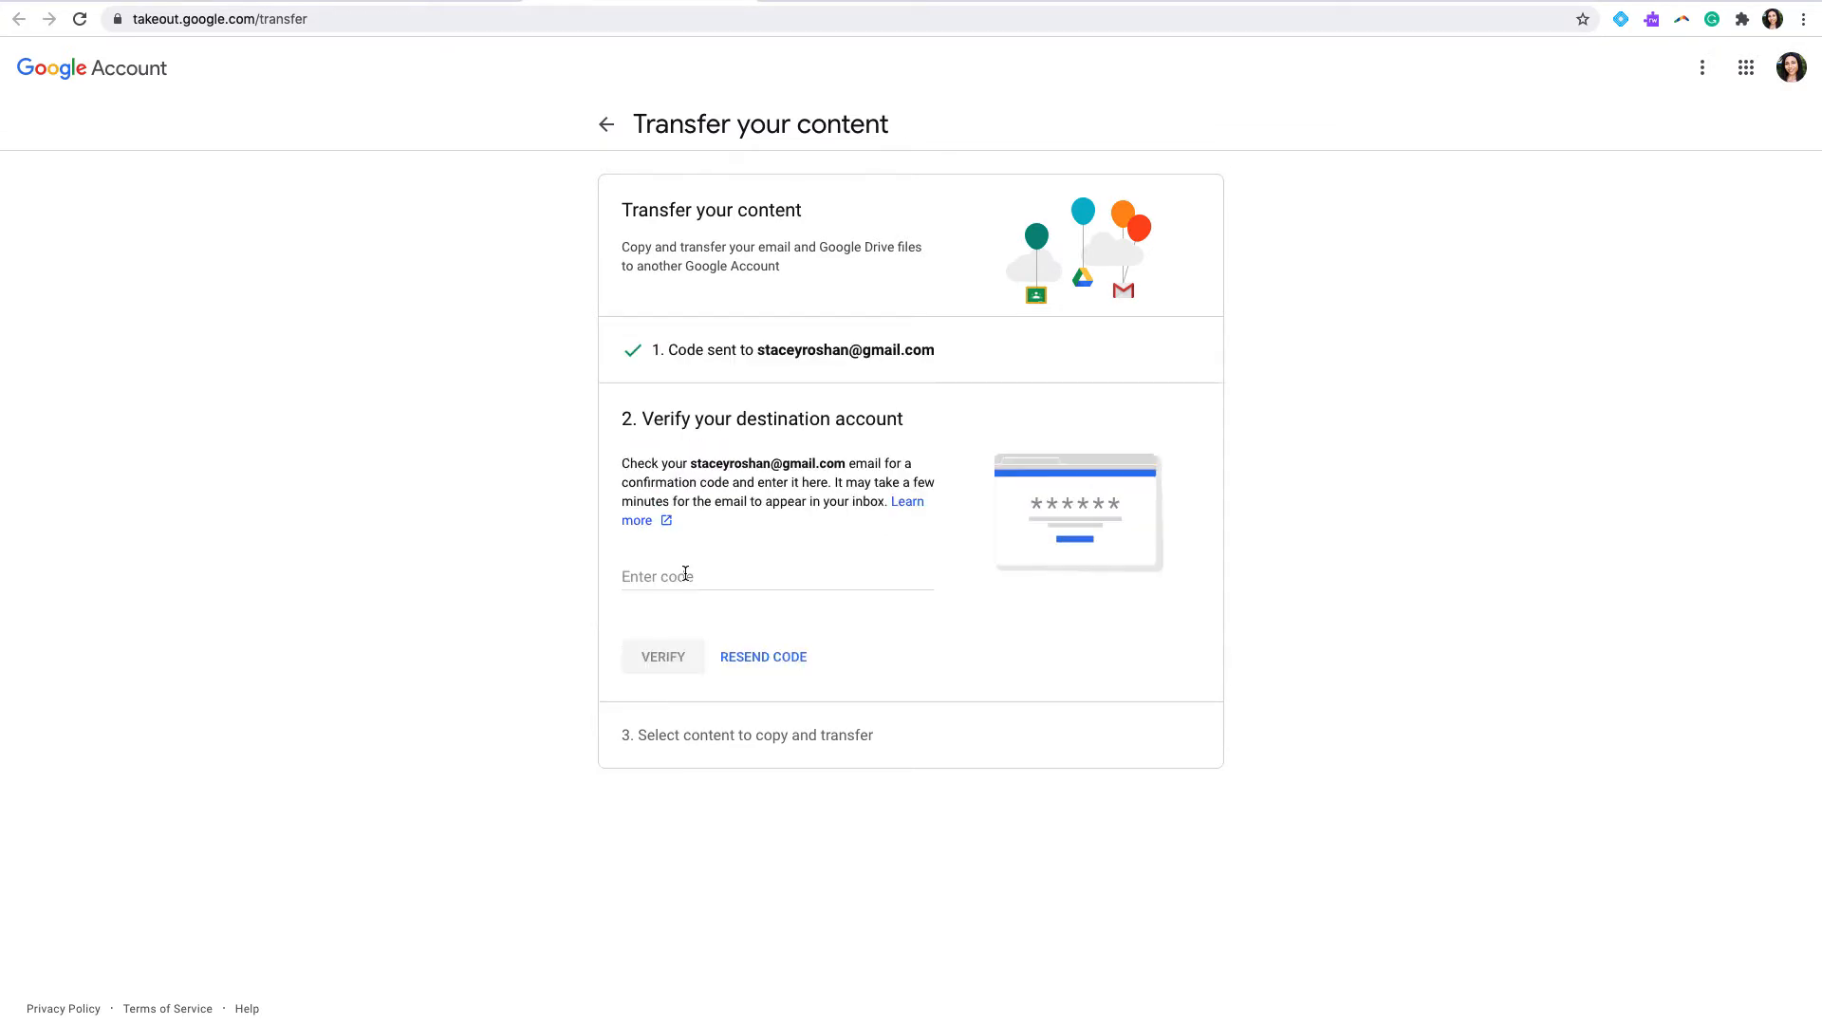
Step: Verify the destination account with the e-mailed confirmation code and exclude Gmail from the content to transfer
{"action": "left_click", "coordinate": [685, 576]}
{"action": "key", "text": "super+v"}
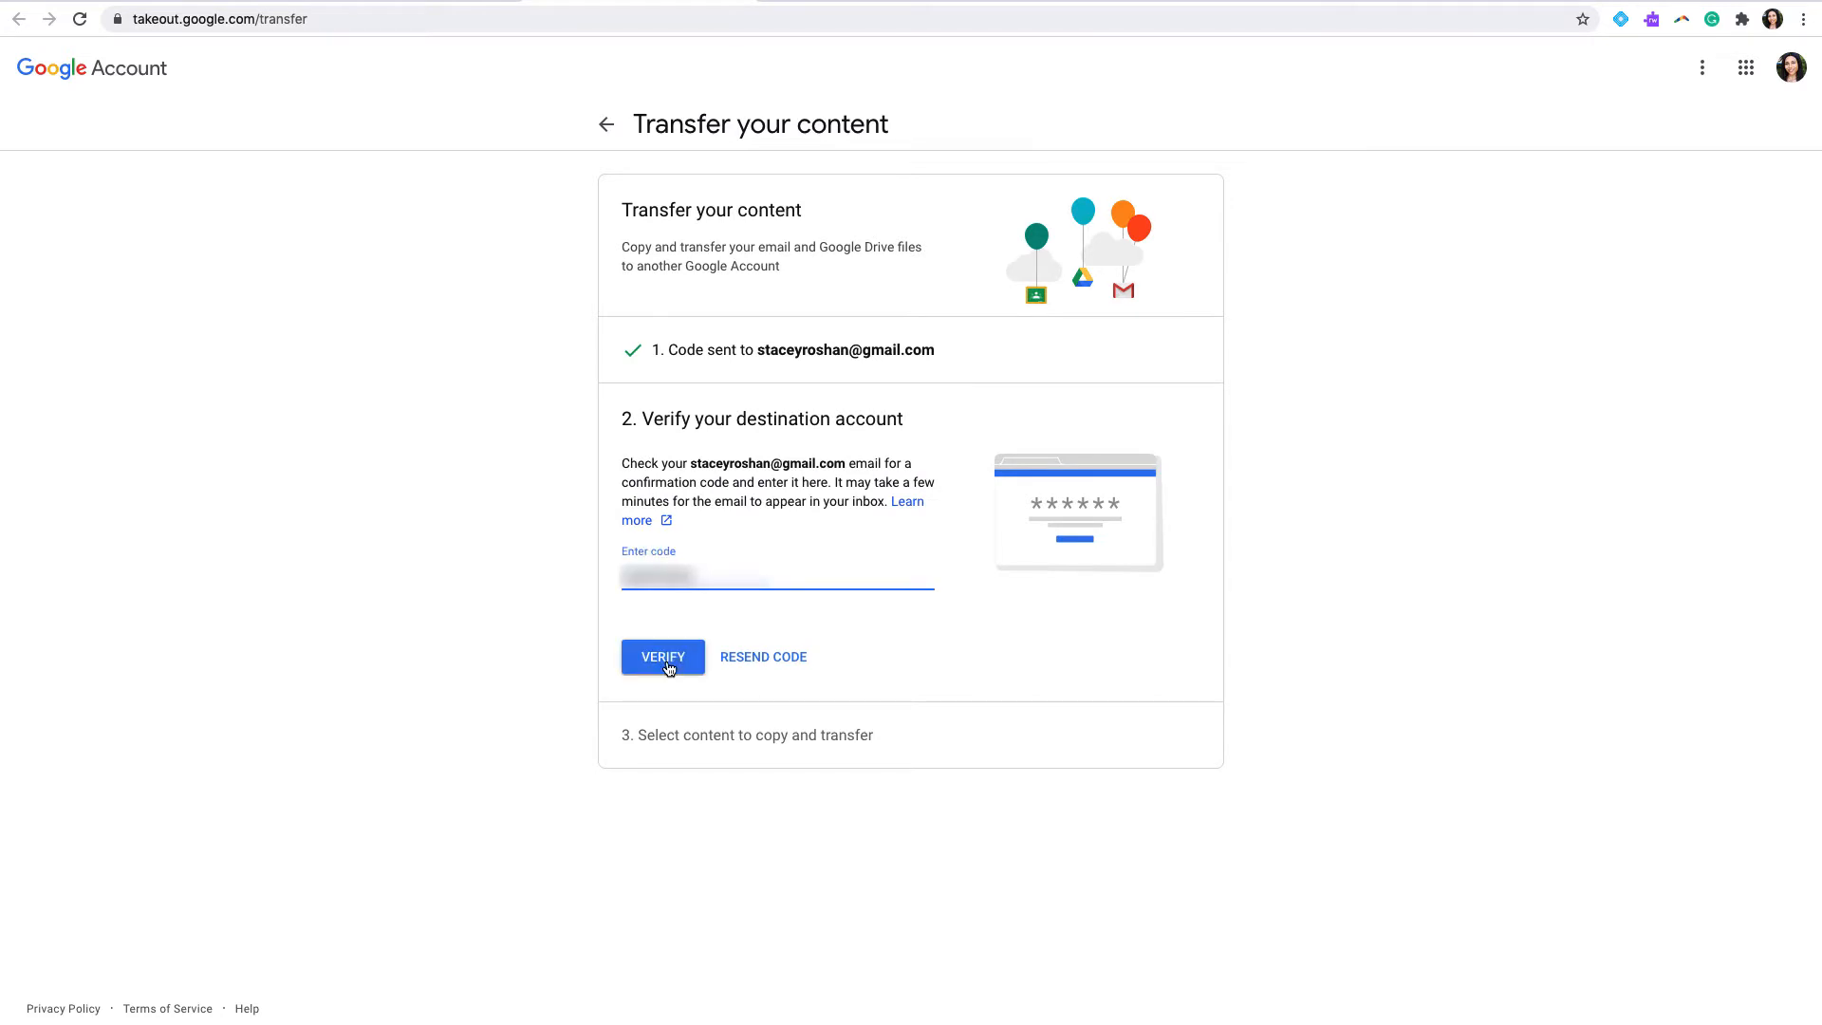
{"action": "left_click", "coordinate": [668, 664]}
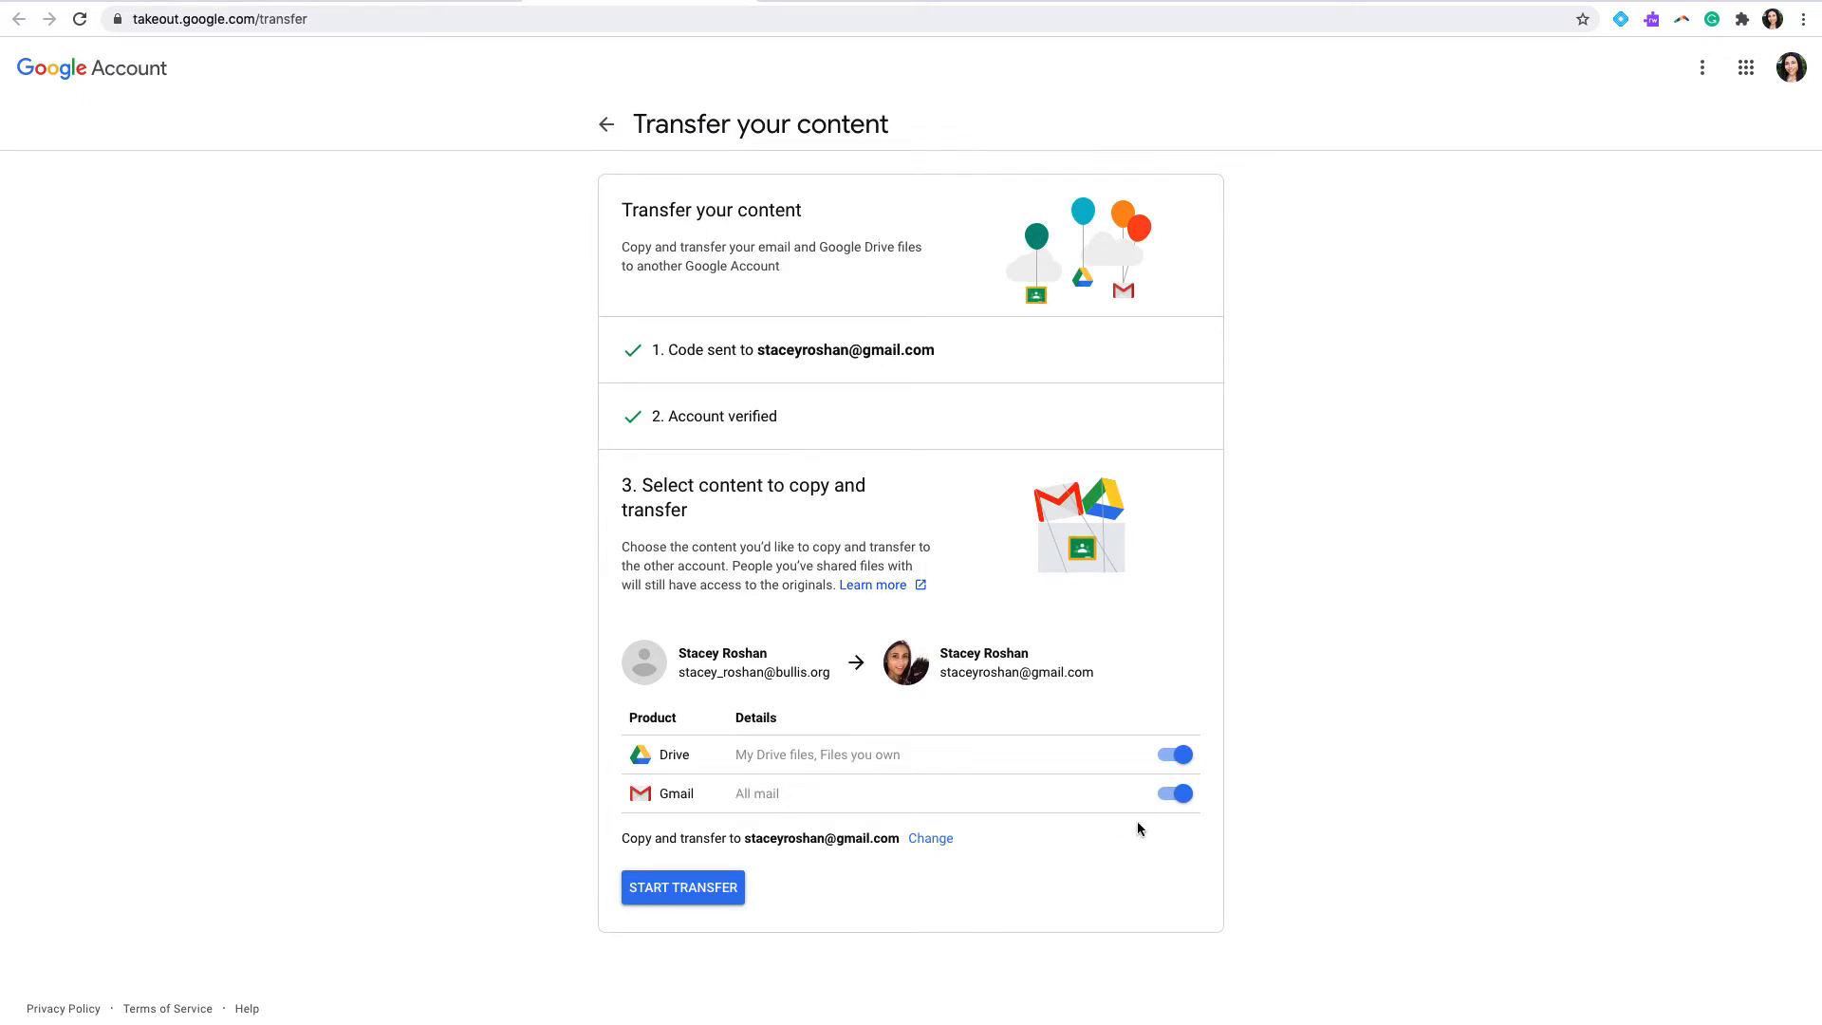
{"action": "left_click", "coordinate": [1163, 797]}
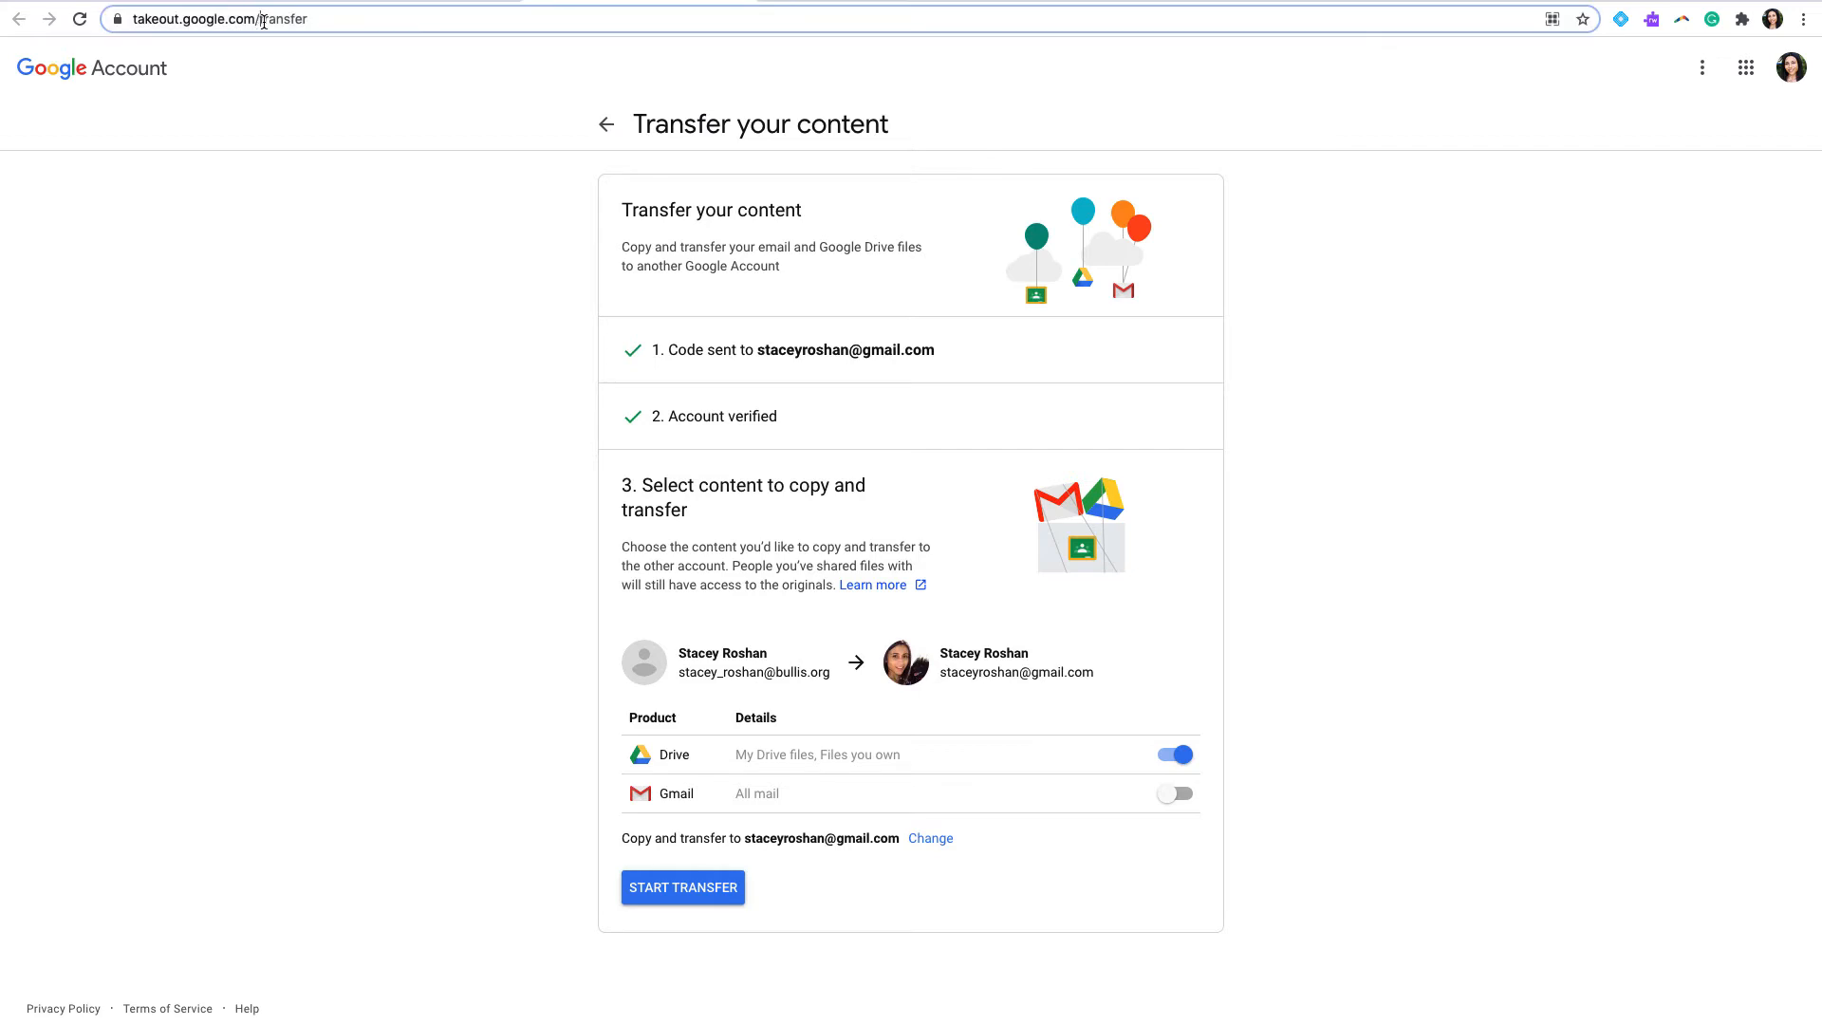
Step: Go to takeout.google.com to create a new export
{"action": "left_click_drag", "start_coordinate": [262, 21], "coordinate": [357, 36]}
{"action": "key", "text": "BackSpace"}
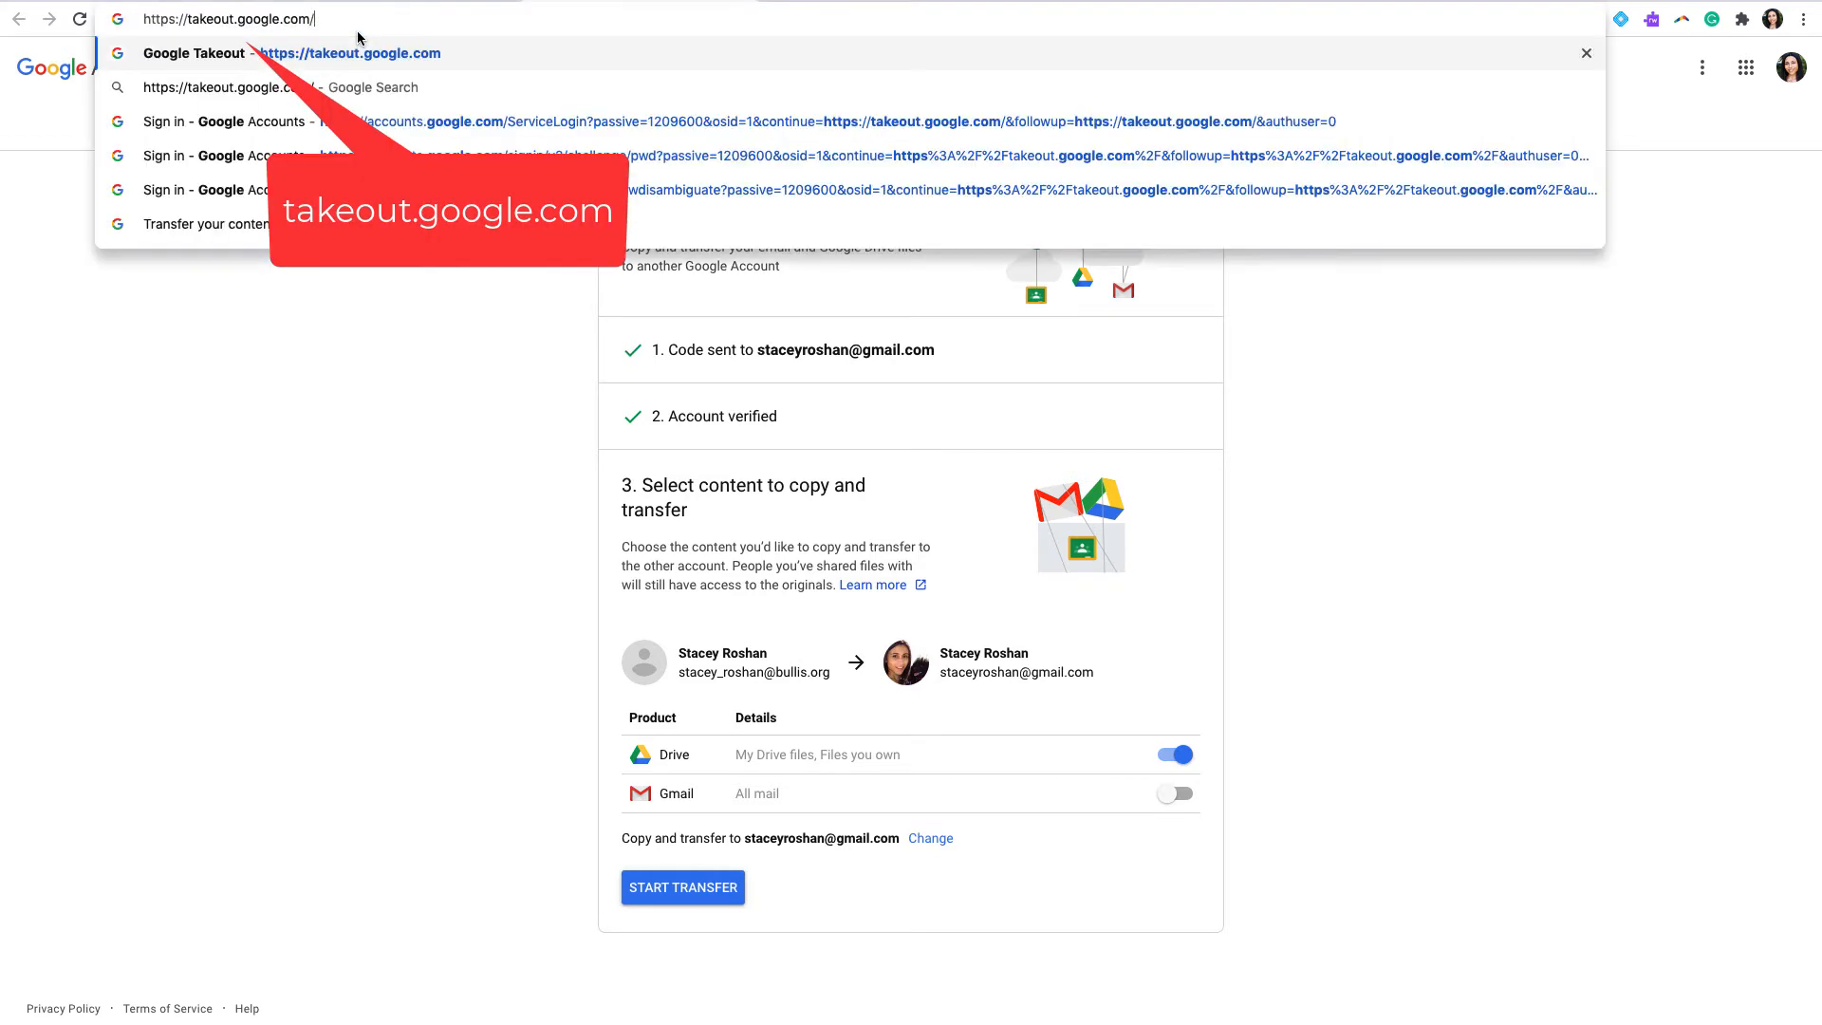
{"action": "key", "text": "Return"}
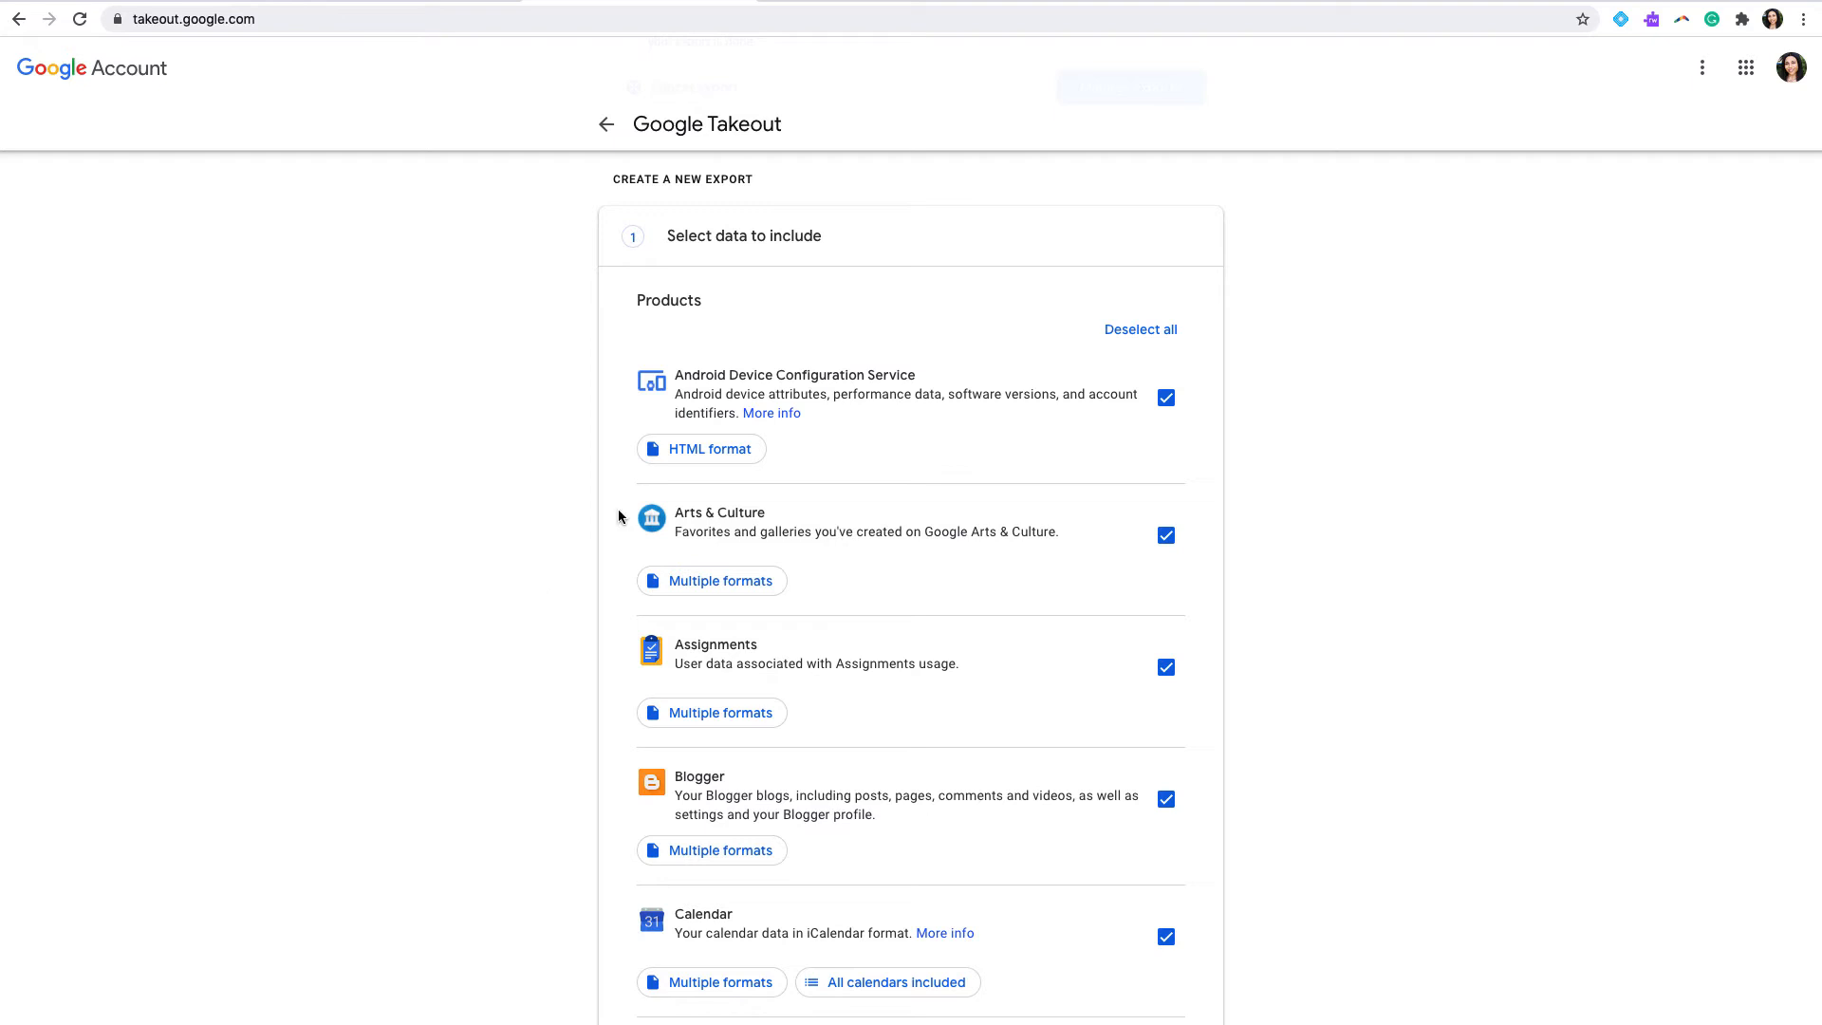
Step: Deselect all products in the list of data to include in the export
{"action": "scroll", "coordinate": [970, 575], "scroll_direction": "up", "scroll_amount": 3}
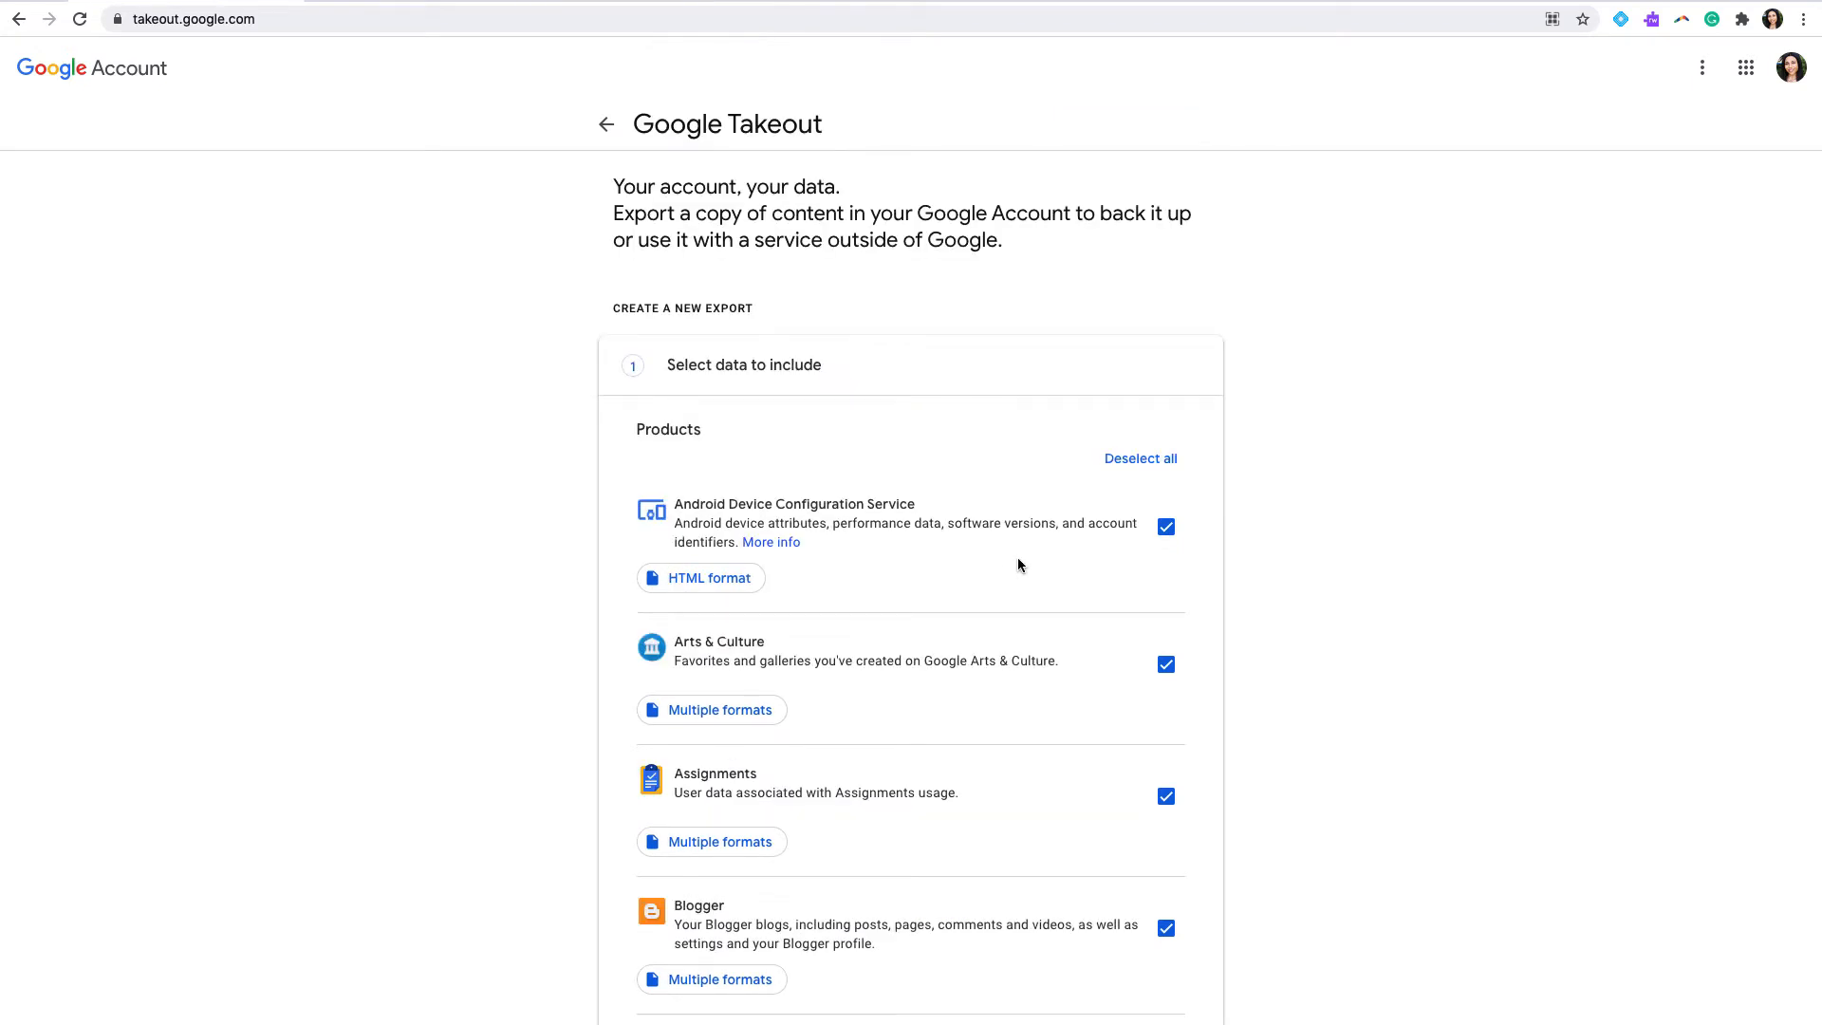
{"action": "scroll", "coordinate": [1017, 565], "scroll_direction": "down", "scroll_amount": 2}
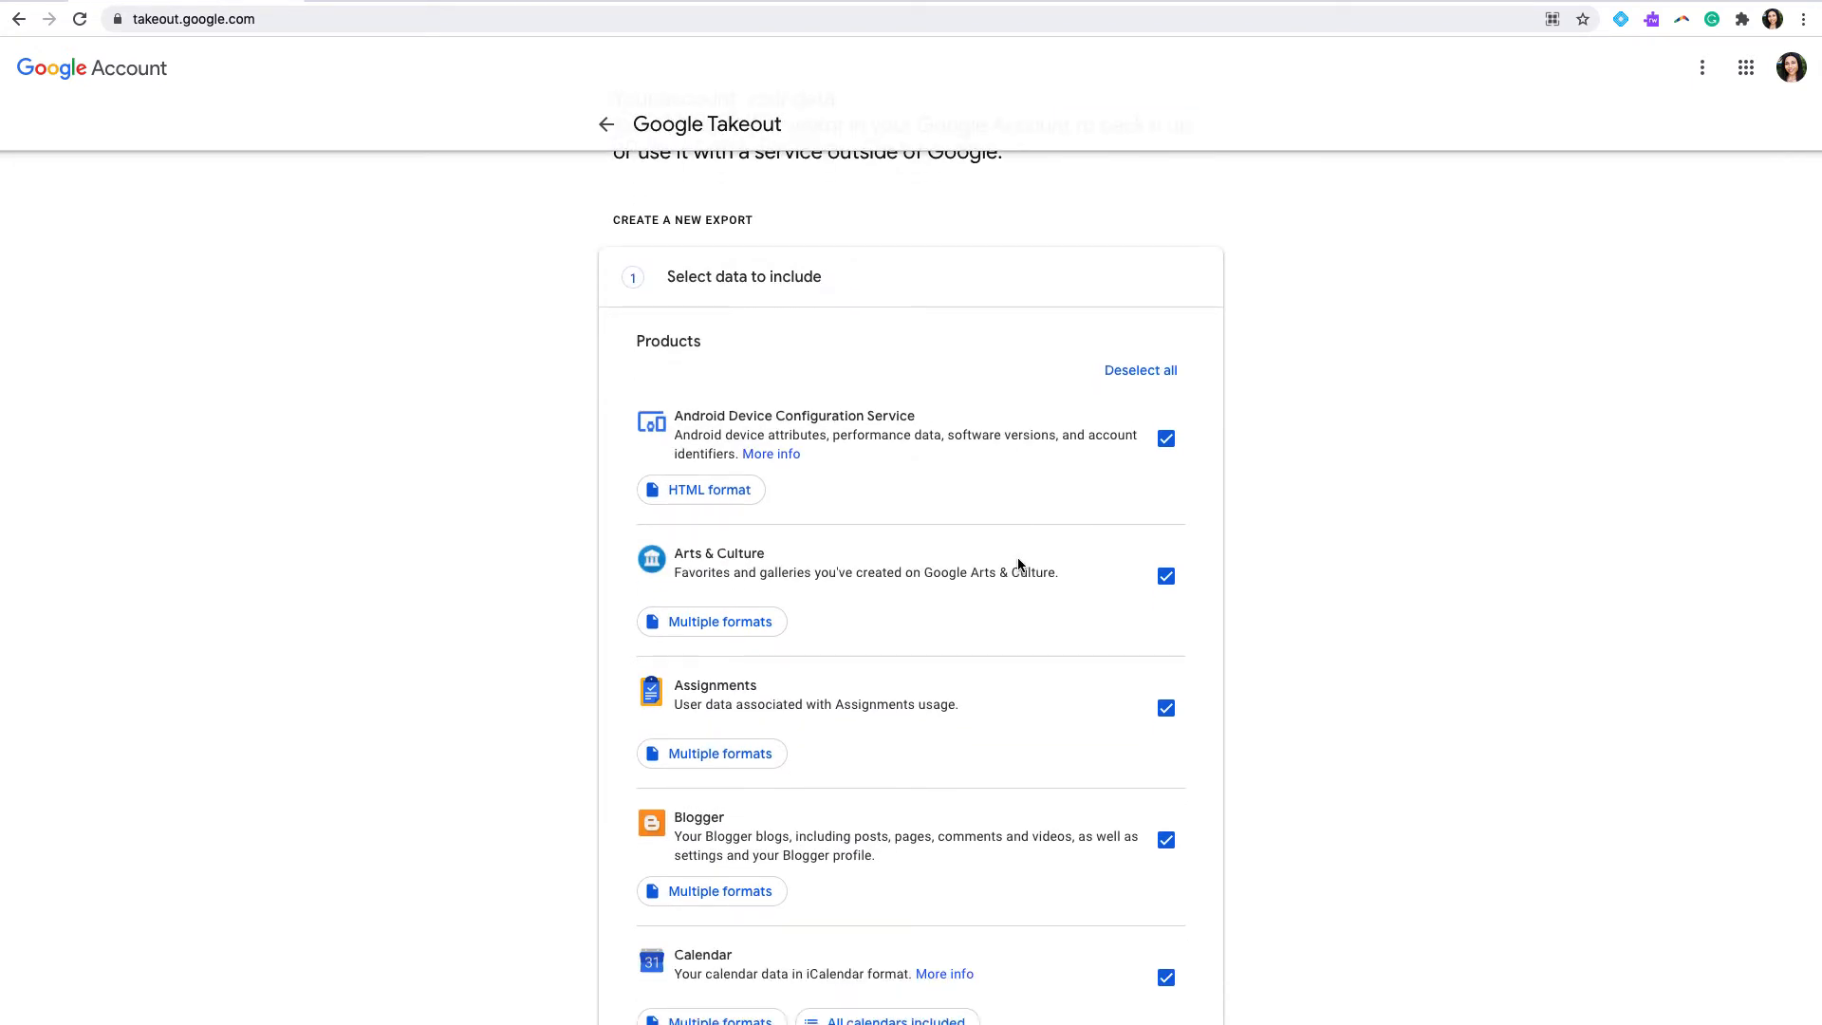
{"action": "scroll", "coordinate": [1017, 564], "scroll_direction": "down", "scroll_amount": 2}
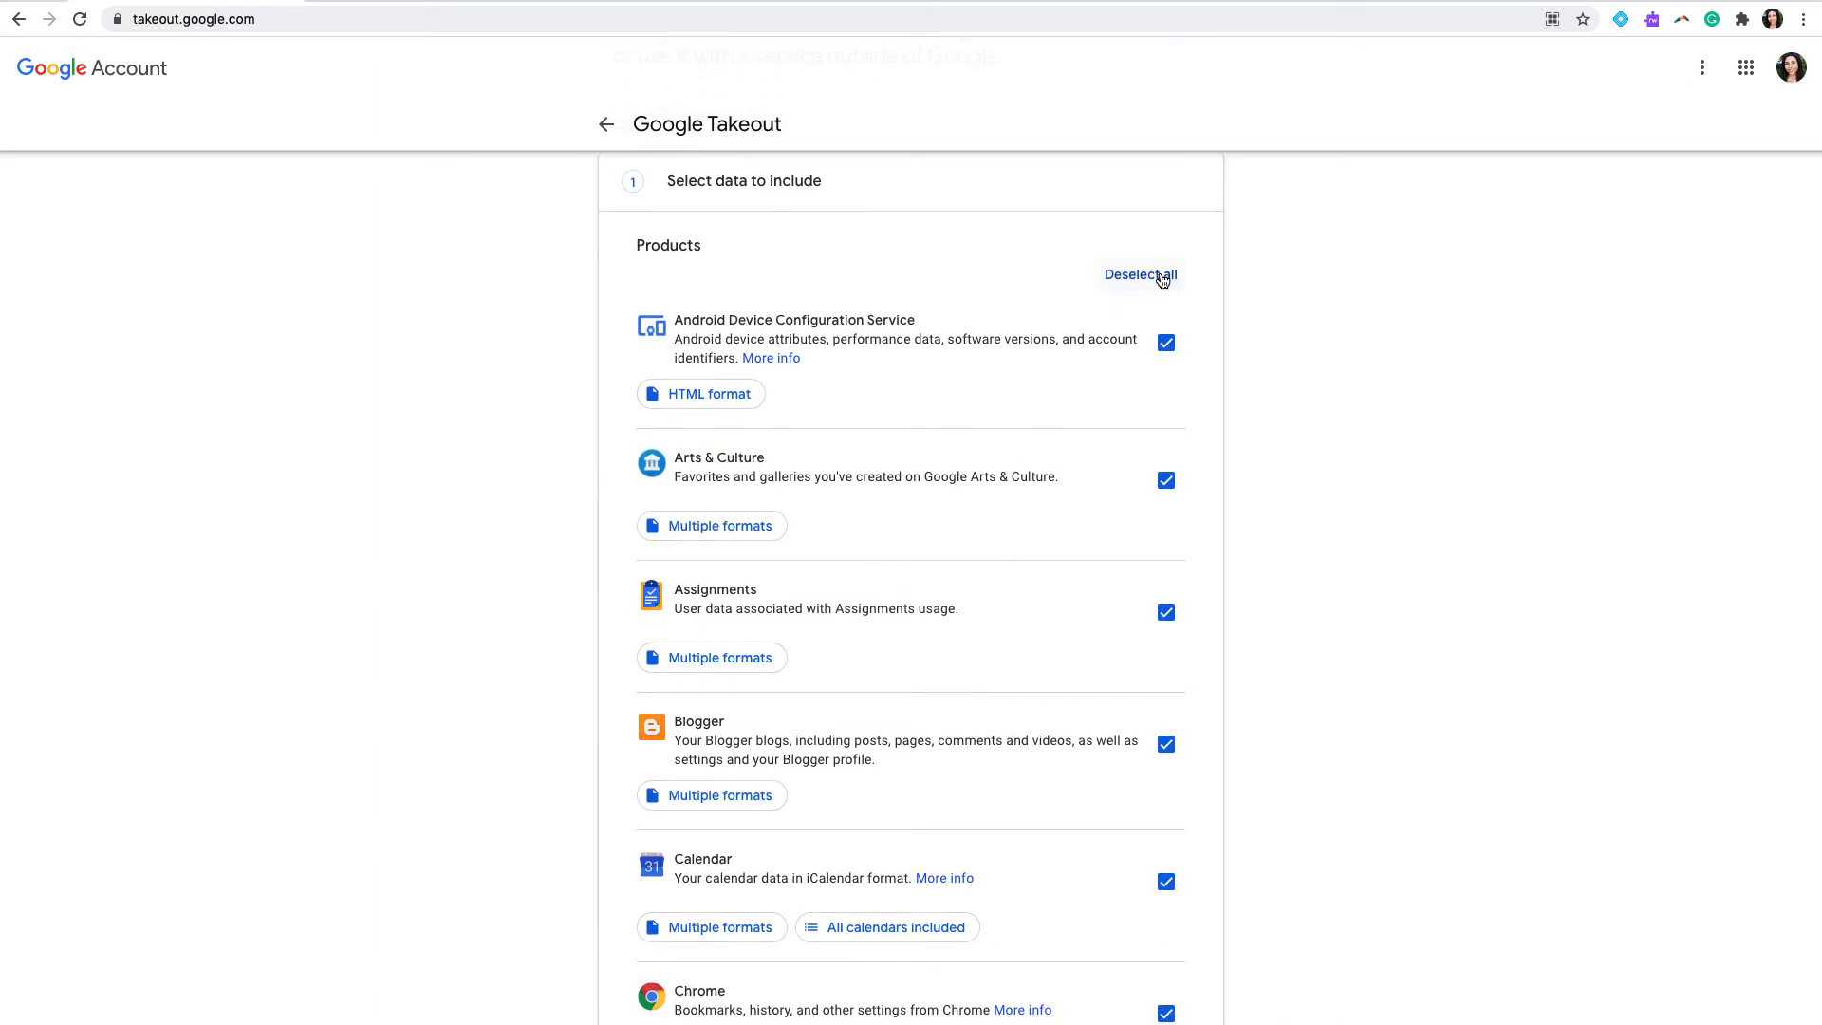
{"action": "left_click", "coordinate": [1160, 277]}
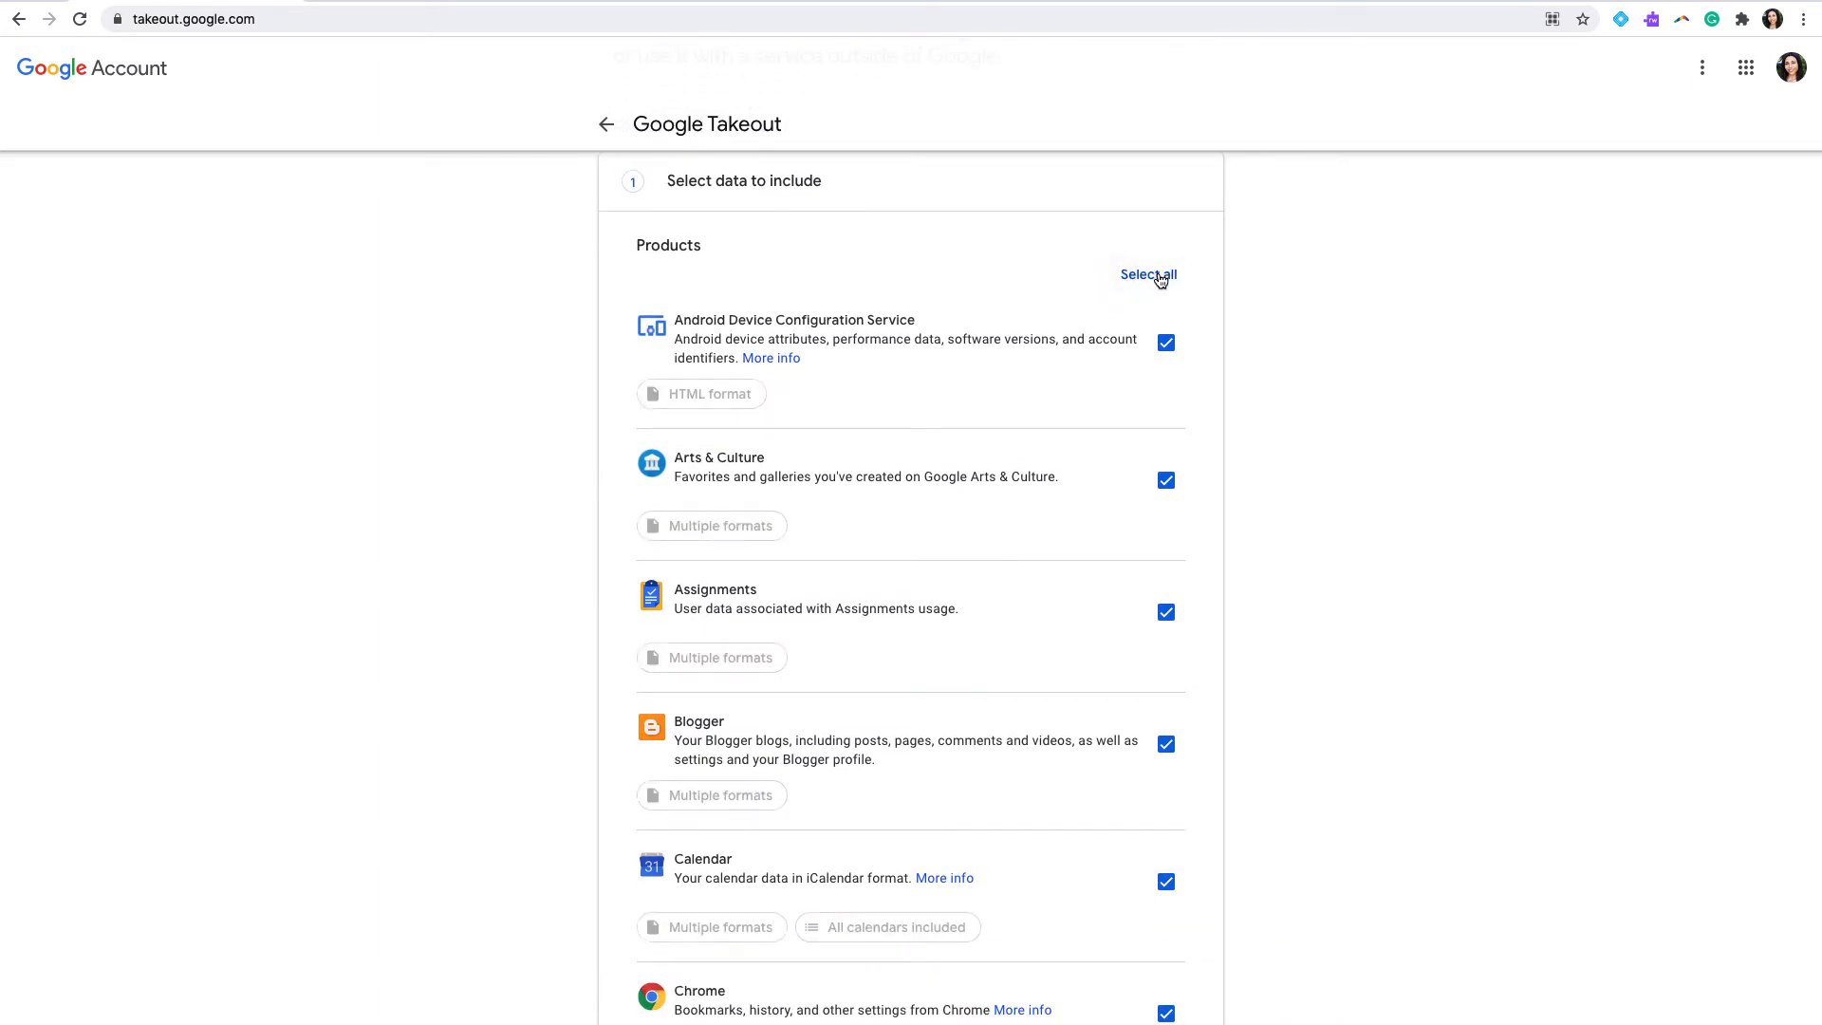
Step: Include Drive in the data to export
{"action": "scroll", "coordinate": [1238, 373], "scroll_direction": "down", "scroll_amount": 1}
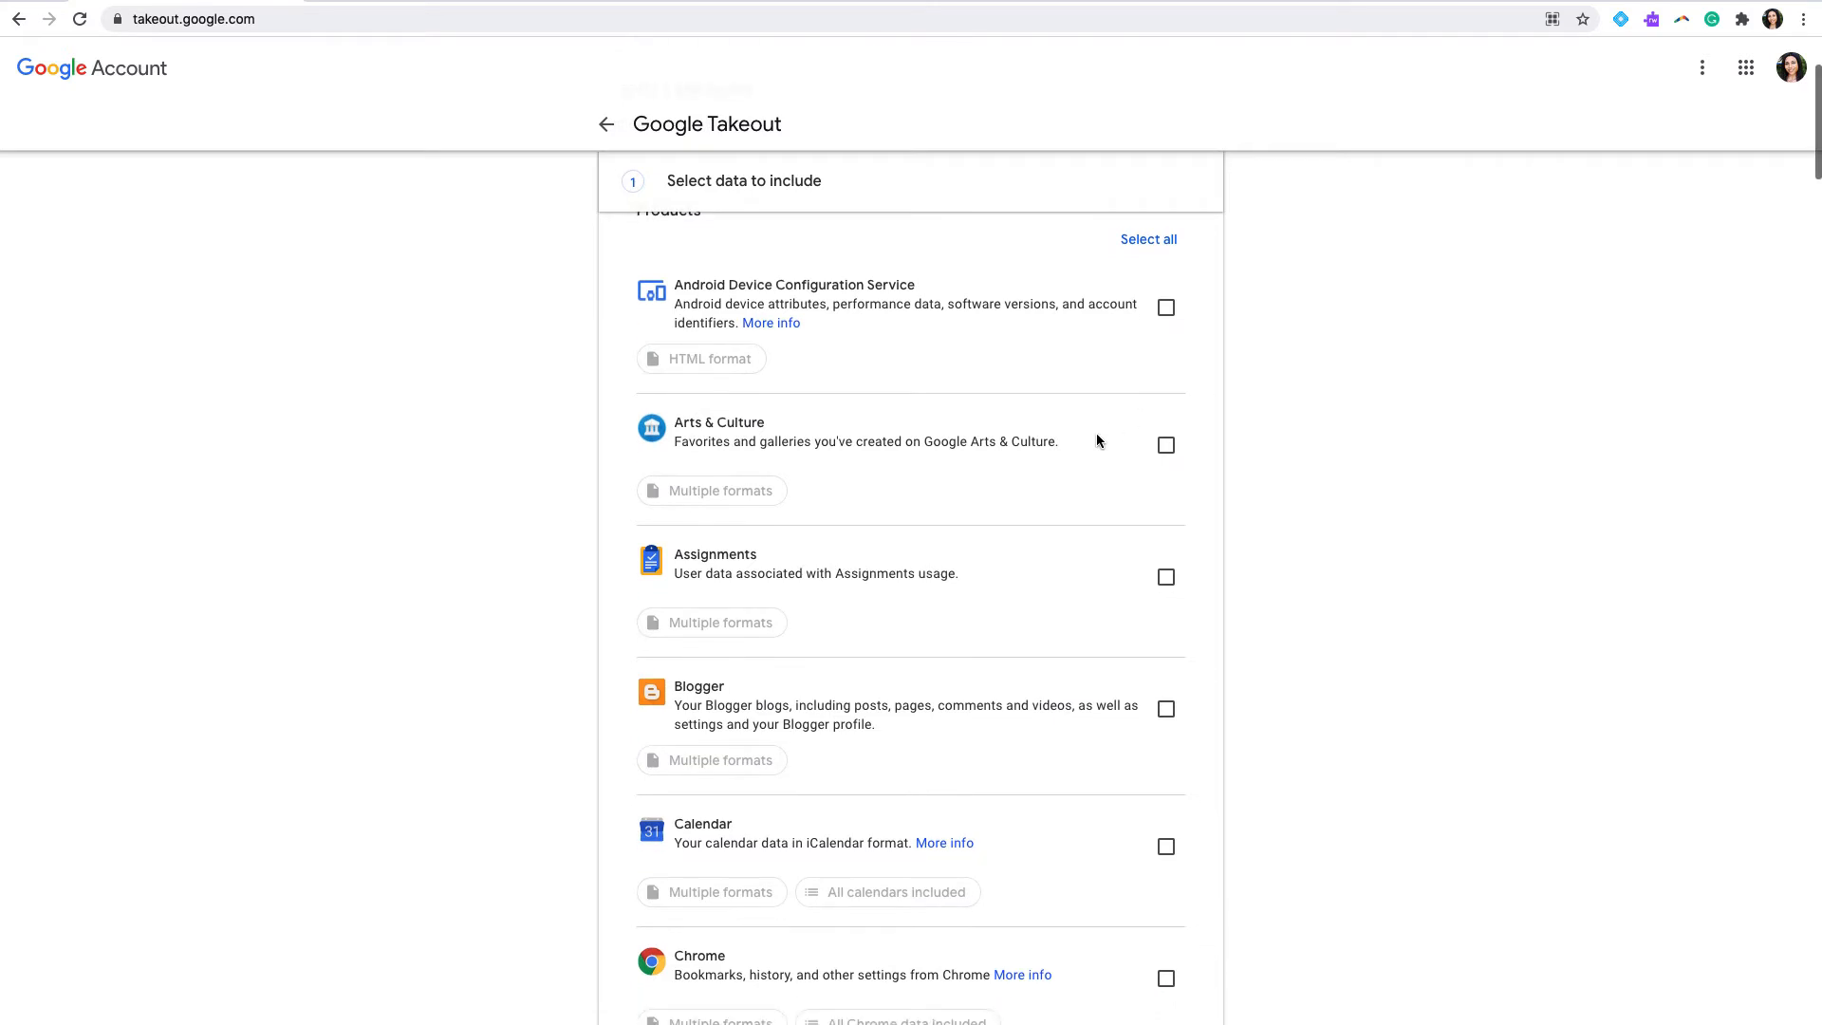
{"action": "scroll", "coordinate": [1096, 442], "scroll_direction": "down", "scroll_amount": 6}
{"action": "scroll", "coordinate": [1096, 437], "scroll_direction": "down", "scroll_amount": 5}
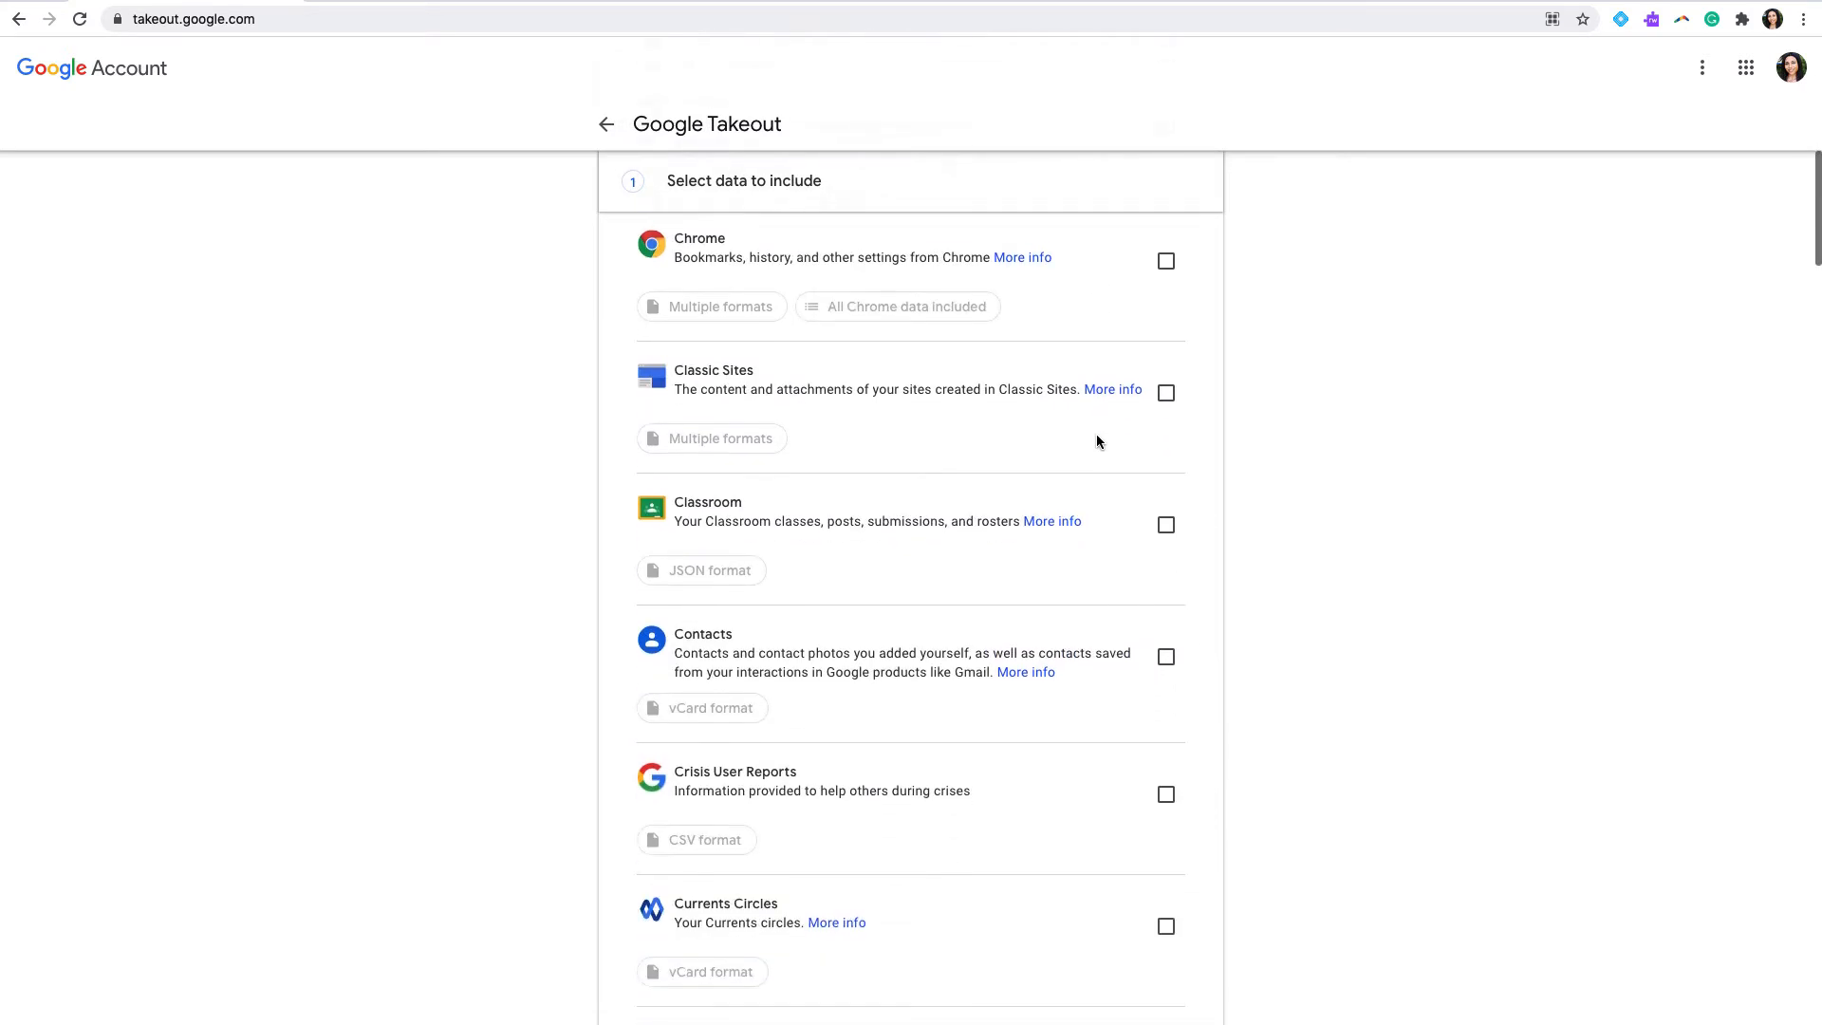
{"action": "scroll", "coordinate": [1098, 441], "scroll_direction": "down", "scroll_amount": 8}
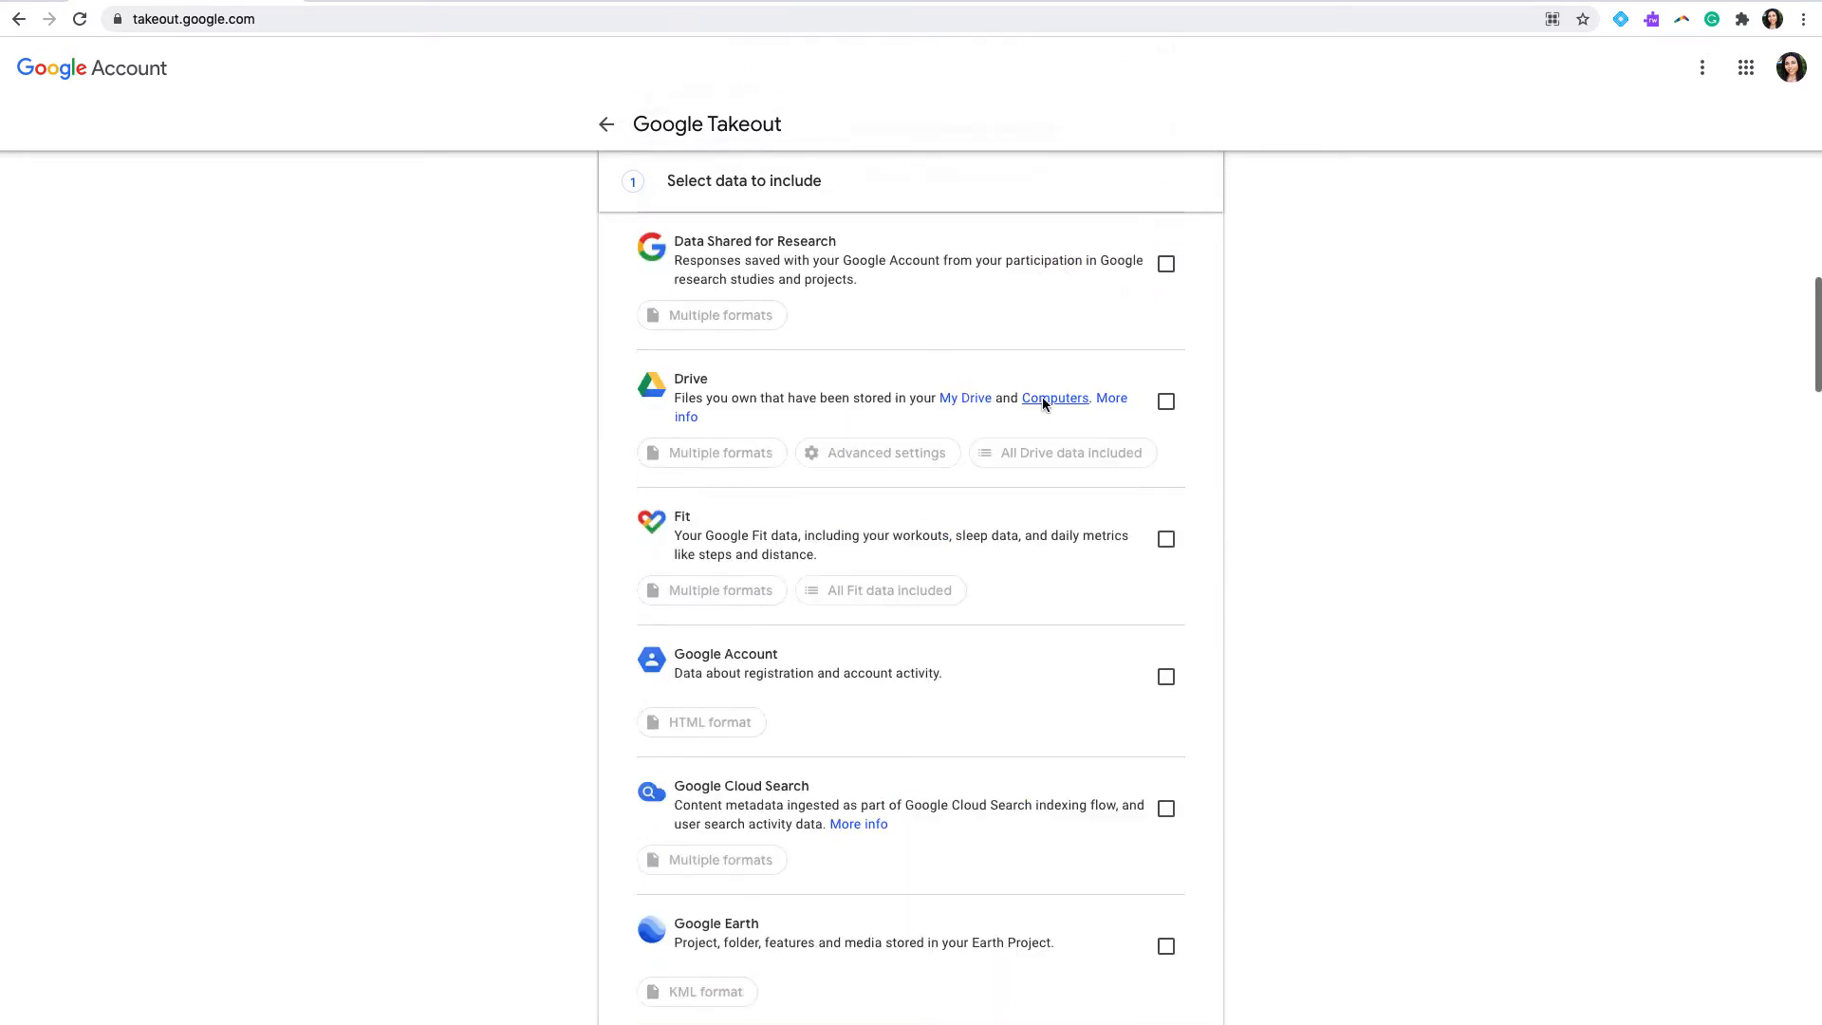
{"action": "left_click", "coordinate": [1165, 403]}
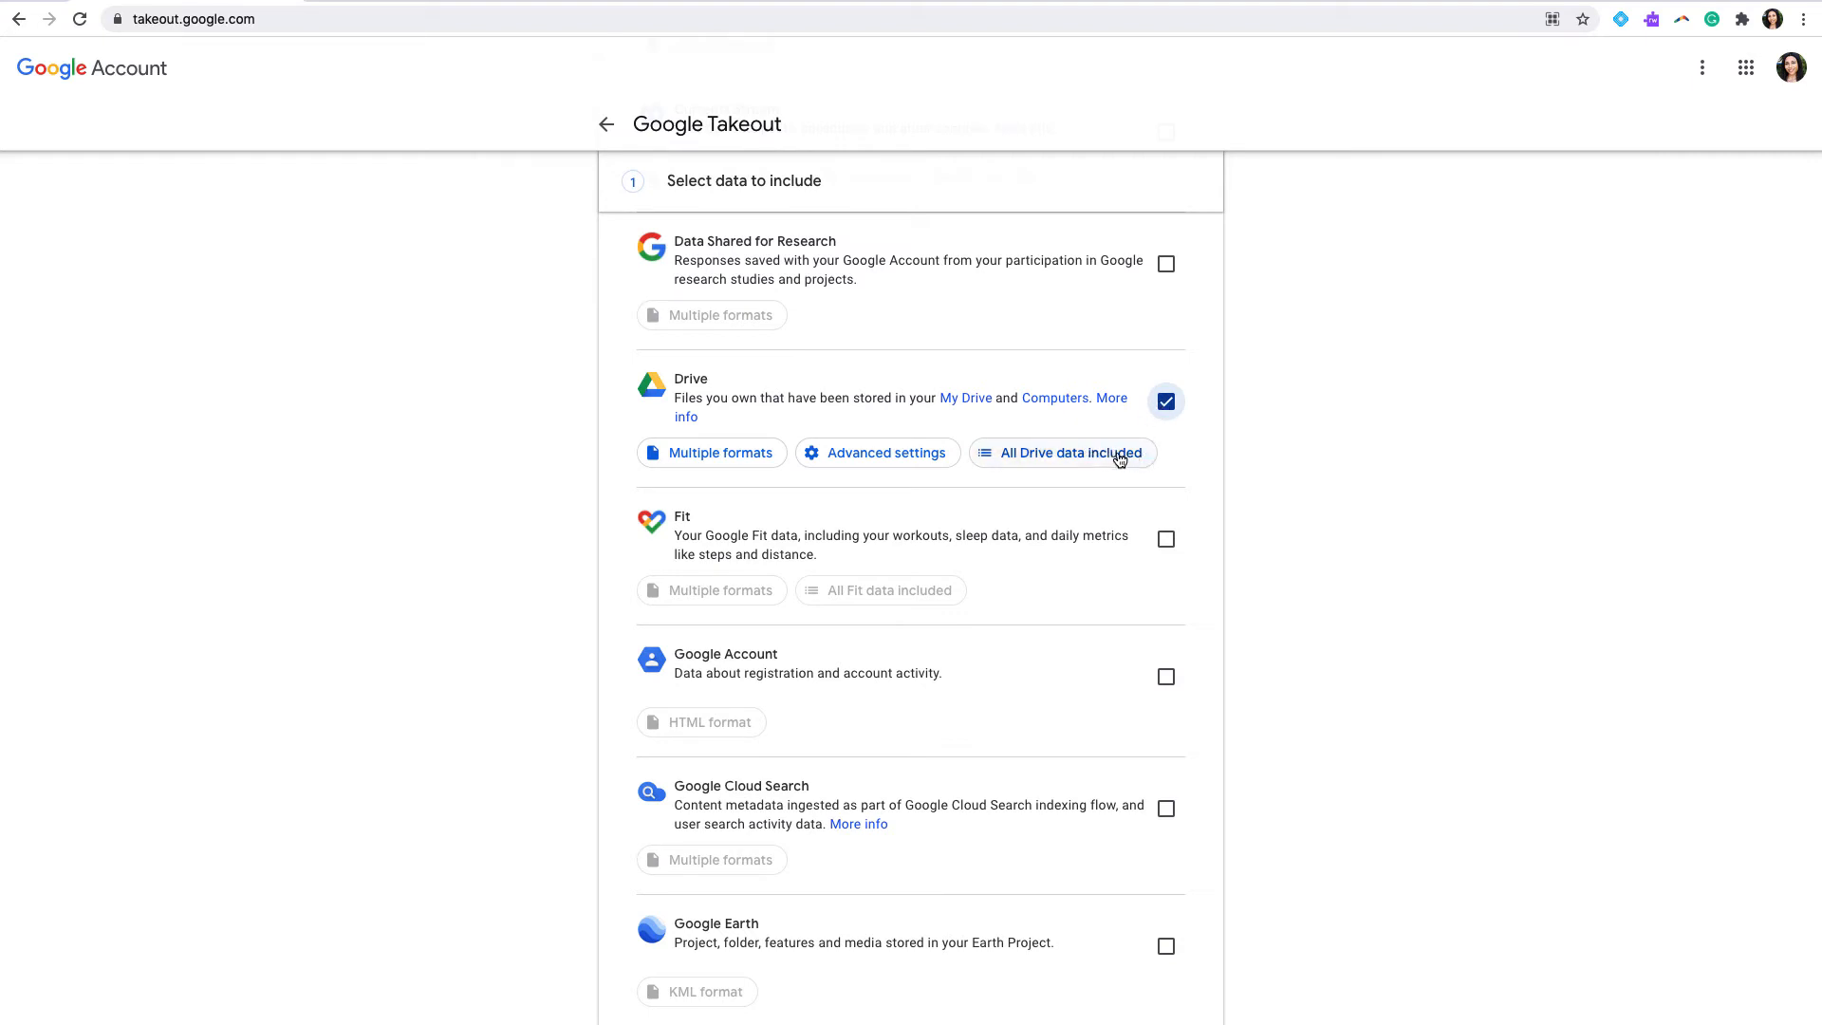
Step: Limit the Drive export to SAMPLE FOLDER instead of including all files and folders
{"action": "left_click", "coordinate": [1082, 461]}
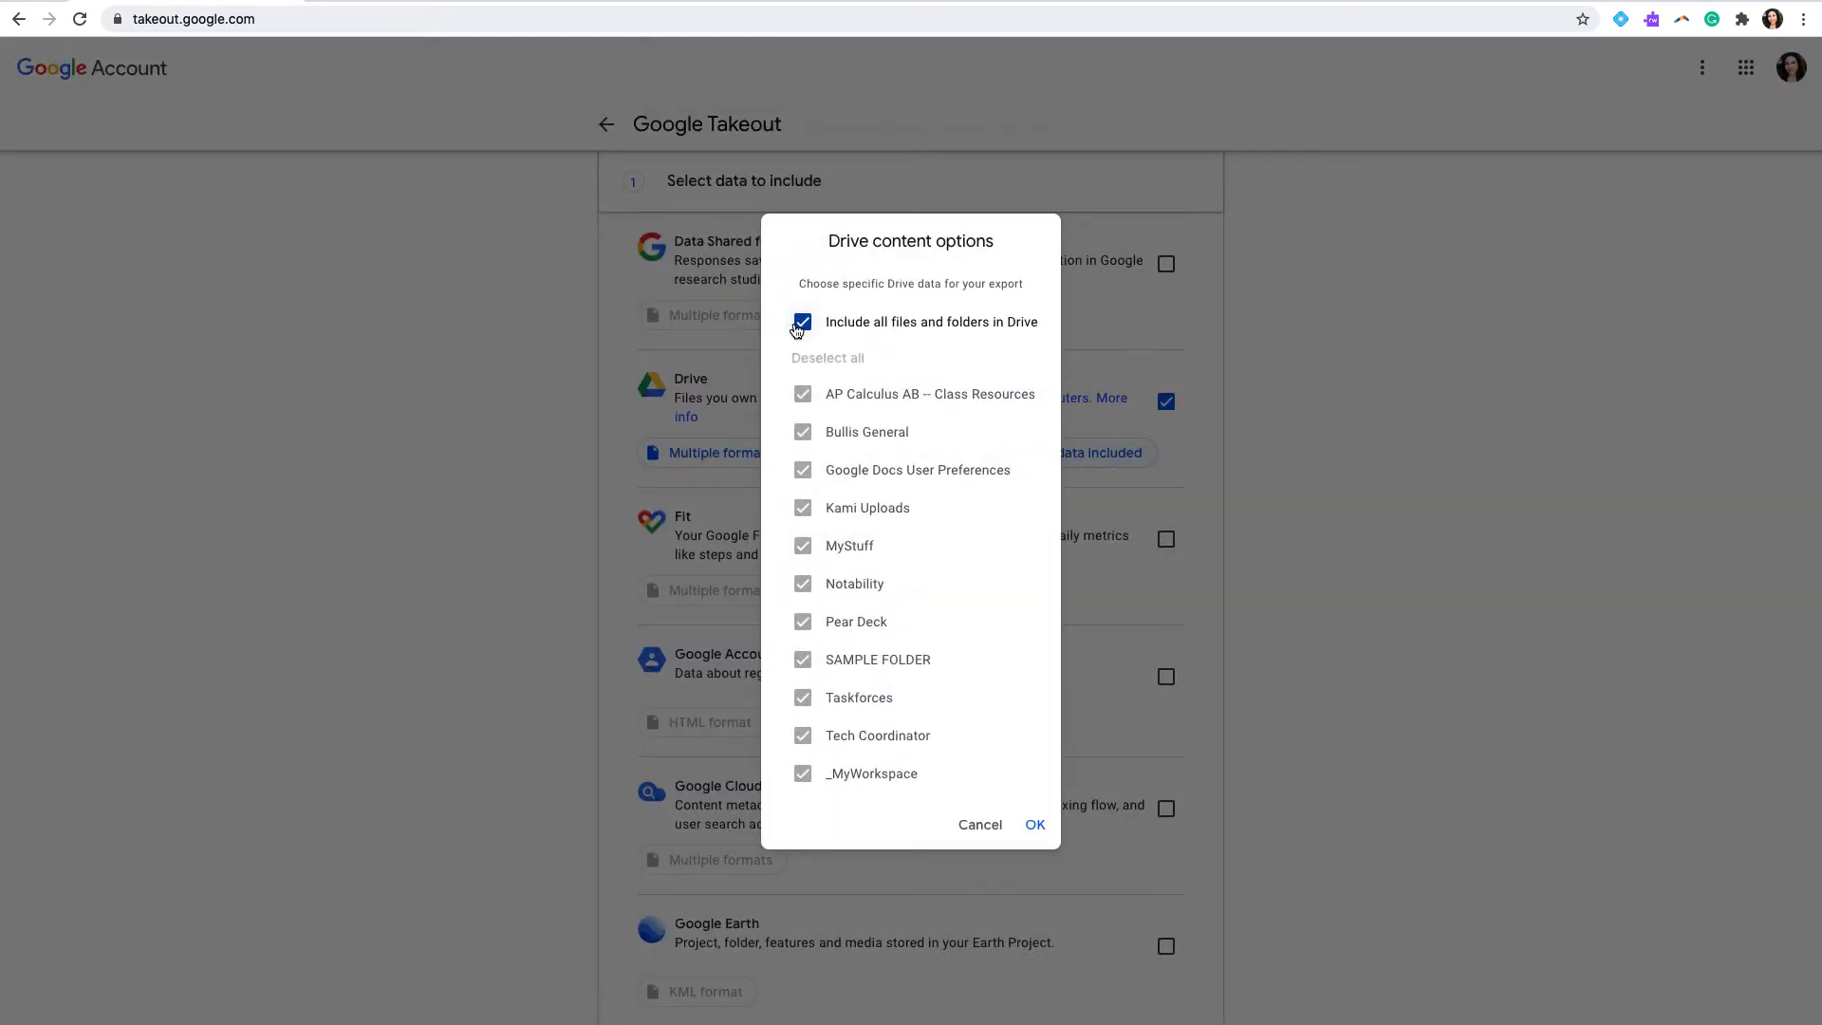
{"action": "left_click", "coordinate": [803, 323]}
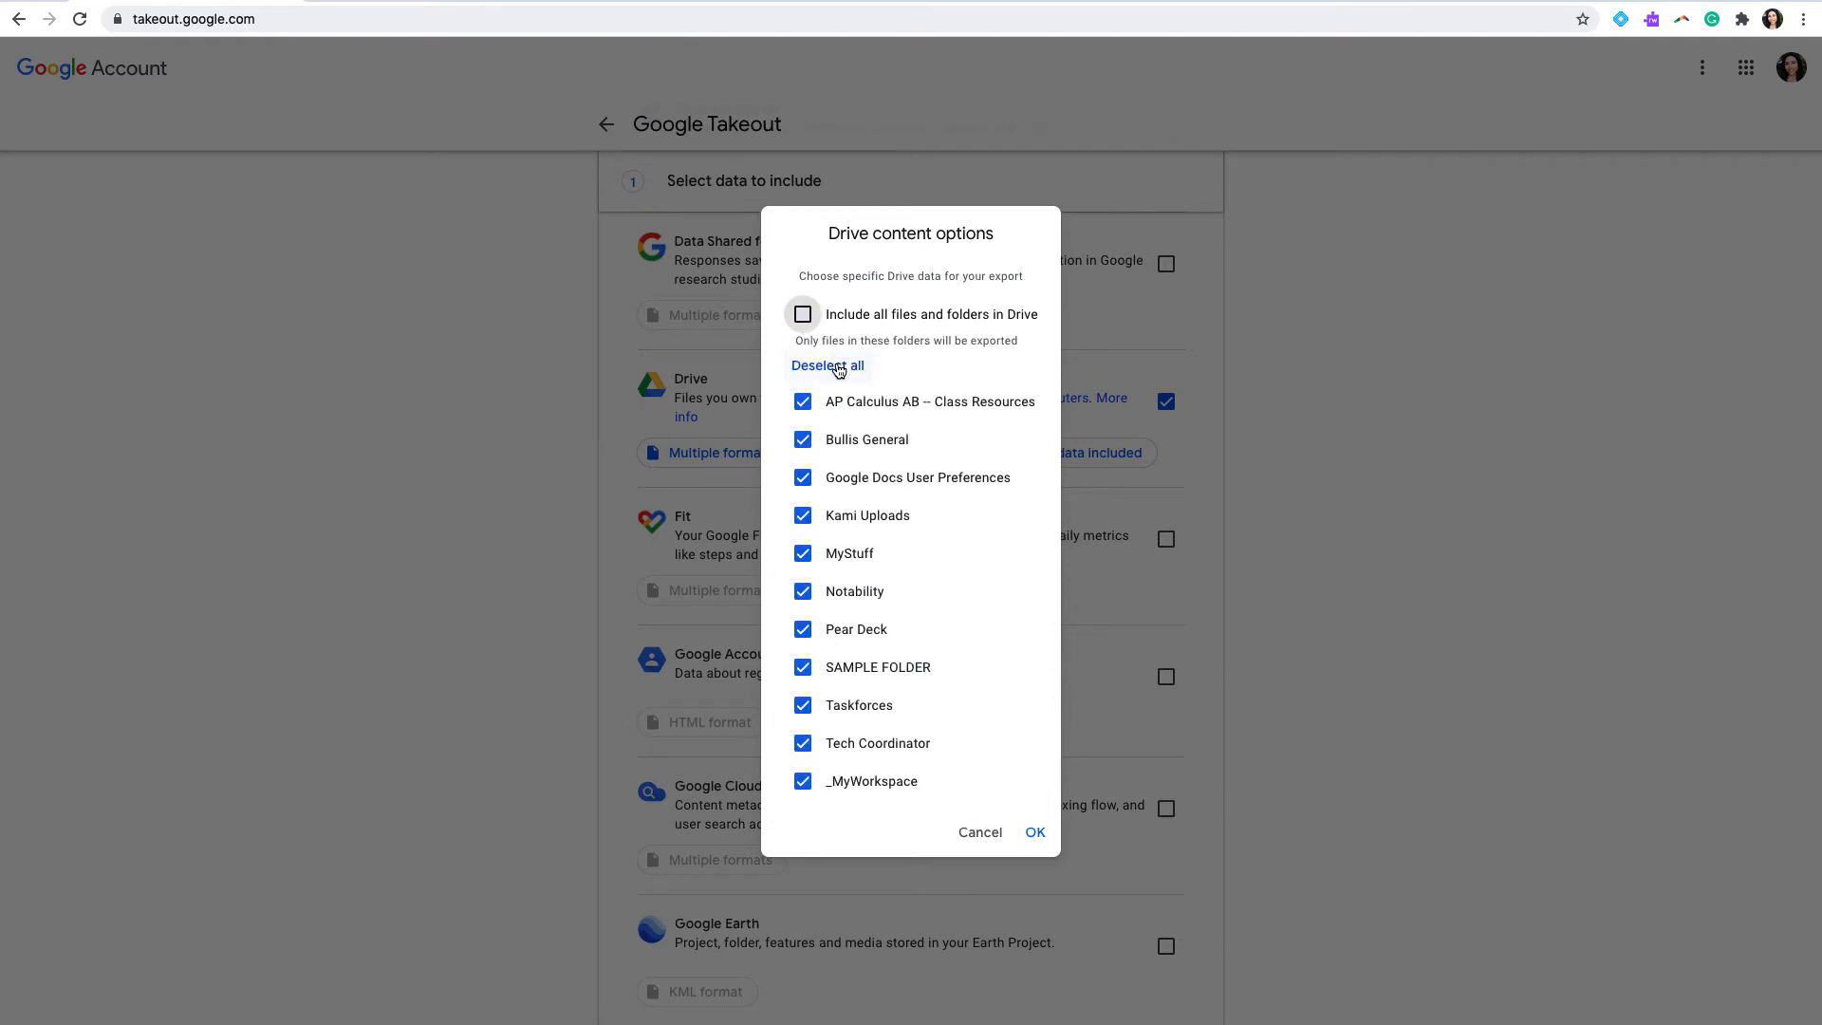
{"action": "left_click", "coordinate": [839, 364]}
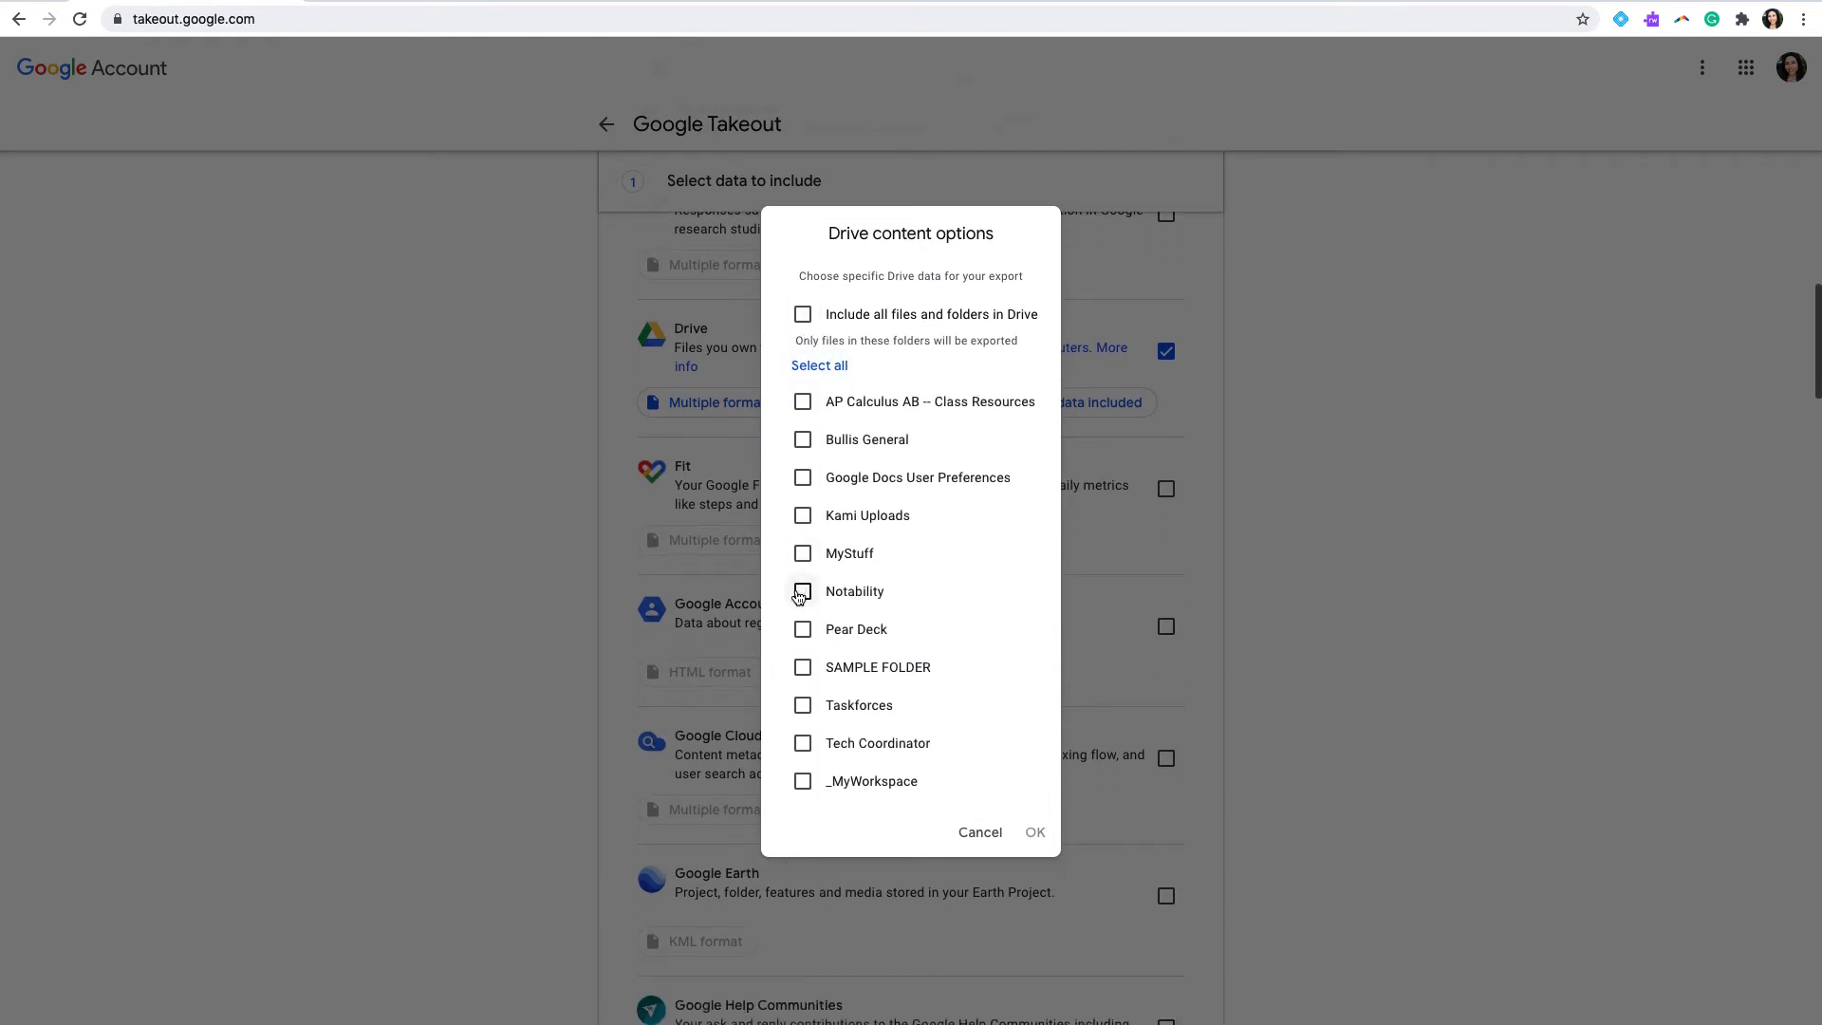
{"action": "left_click", "coordinate": [803, 668]}
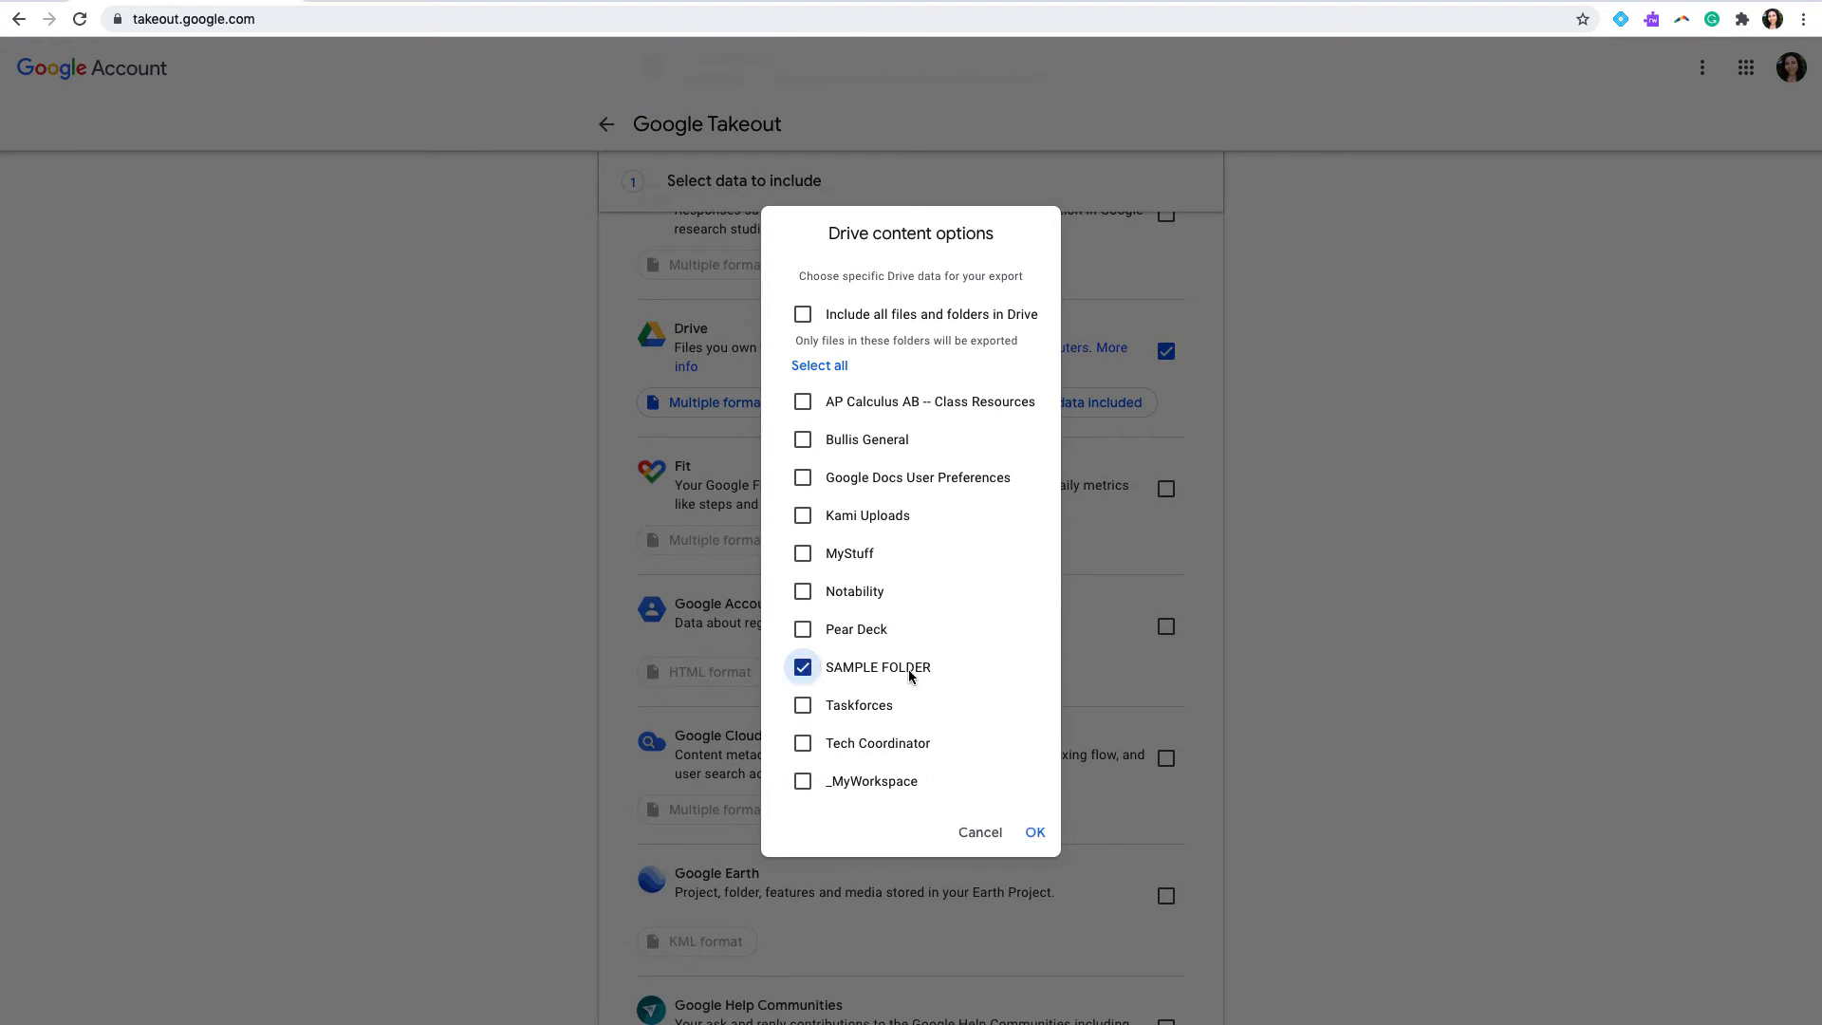
{"action": "left_click", "coordinate": [1035, 833]}
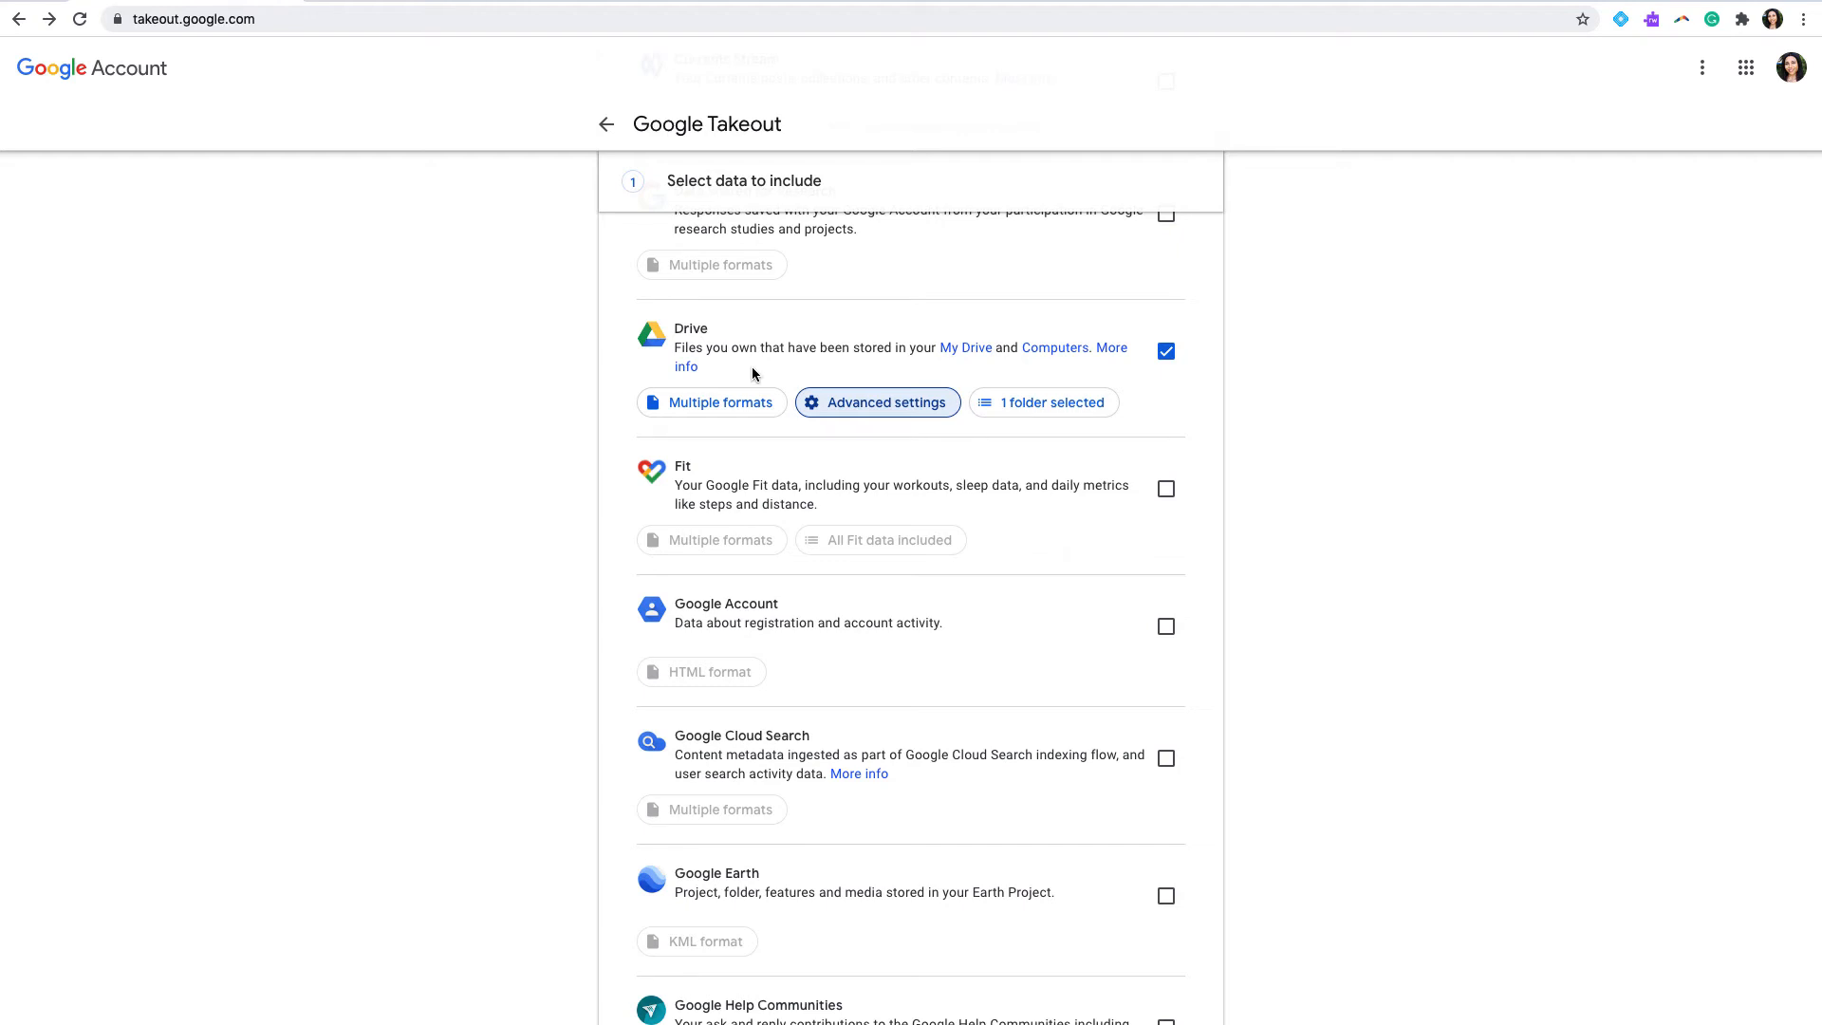
Step: Include Mail in the data to export
{"action": "scroll", "coordinate": [1066, 437], "scroll_direction": "down", "scroll_amount": 7}
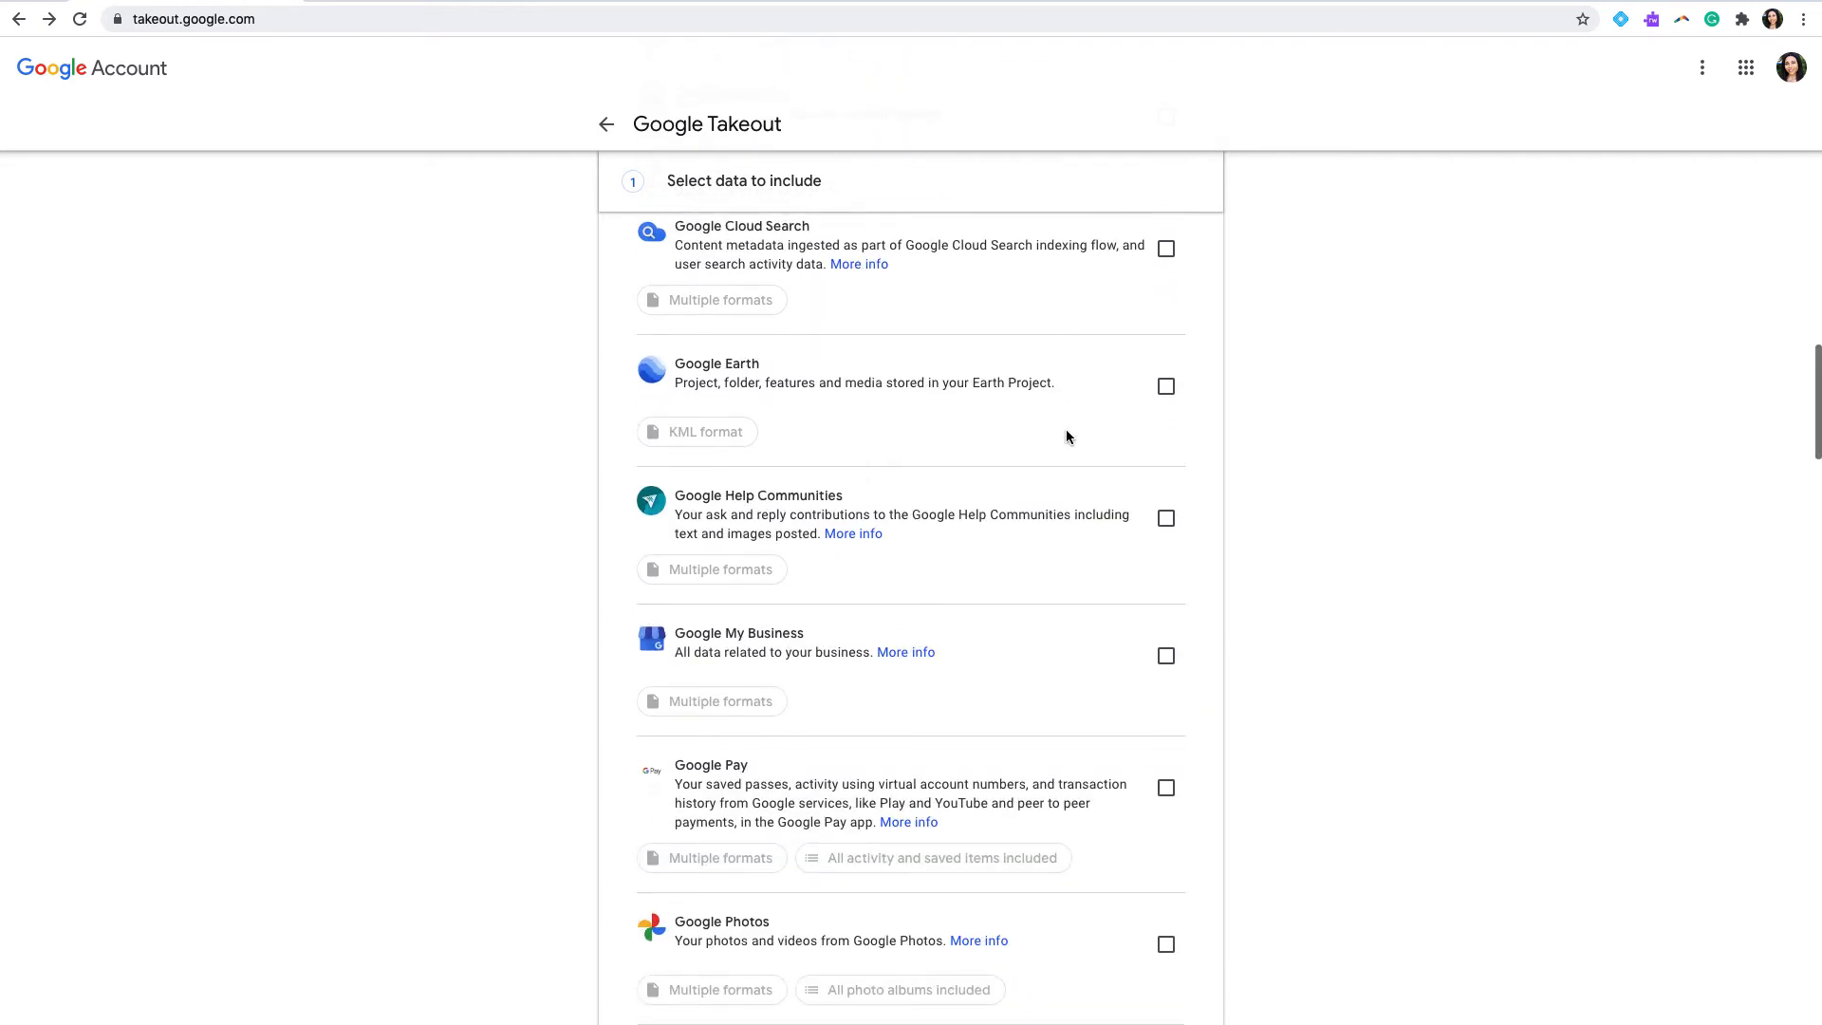
{"action": "scroll", "coordinate": [1067, 437], "scroll_direction": "down", "scroll_amount": 5}
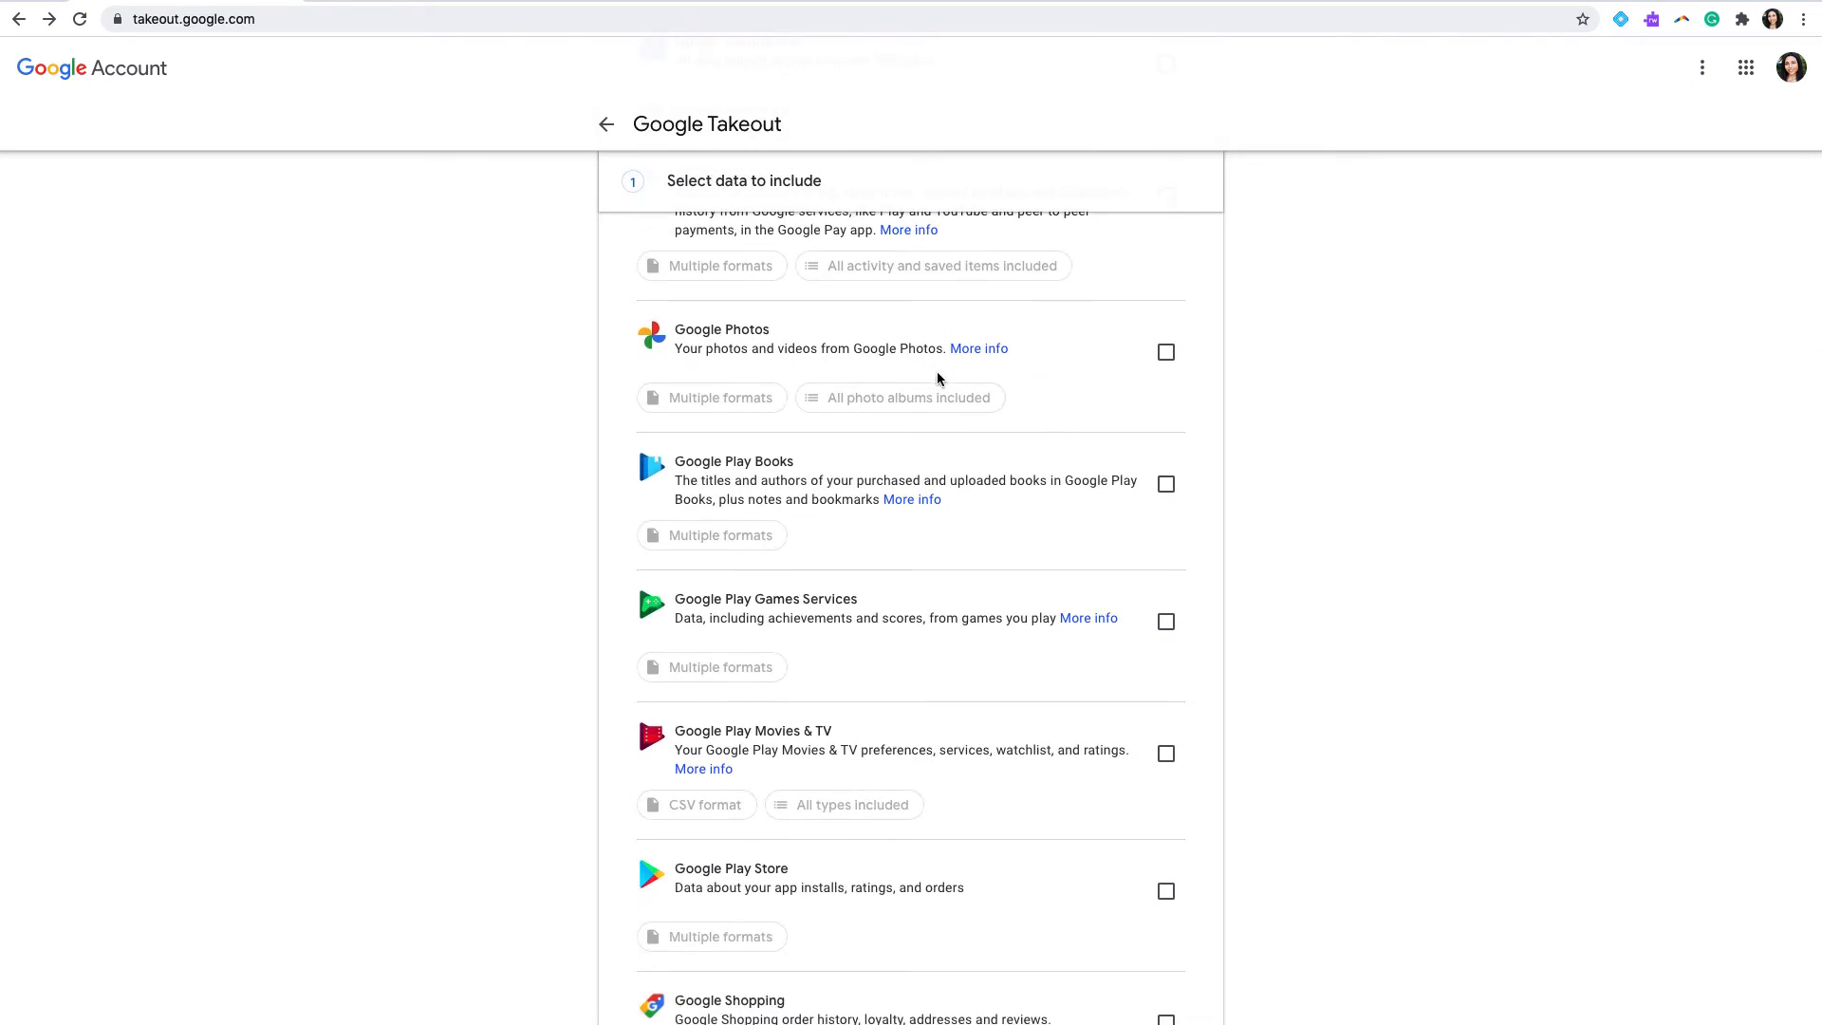
{"action": "scroll", "coordinate": [1063, 541], "scroll_direction": "down", "scroll_amount": 6}
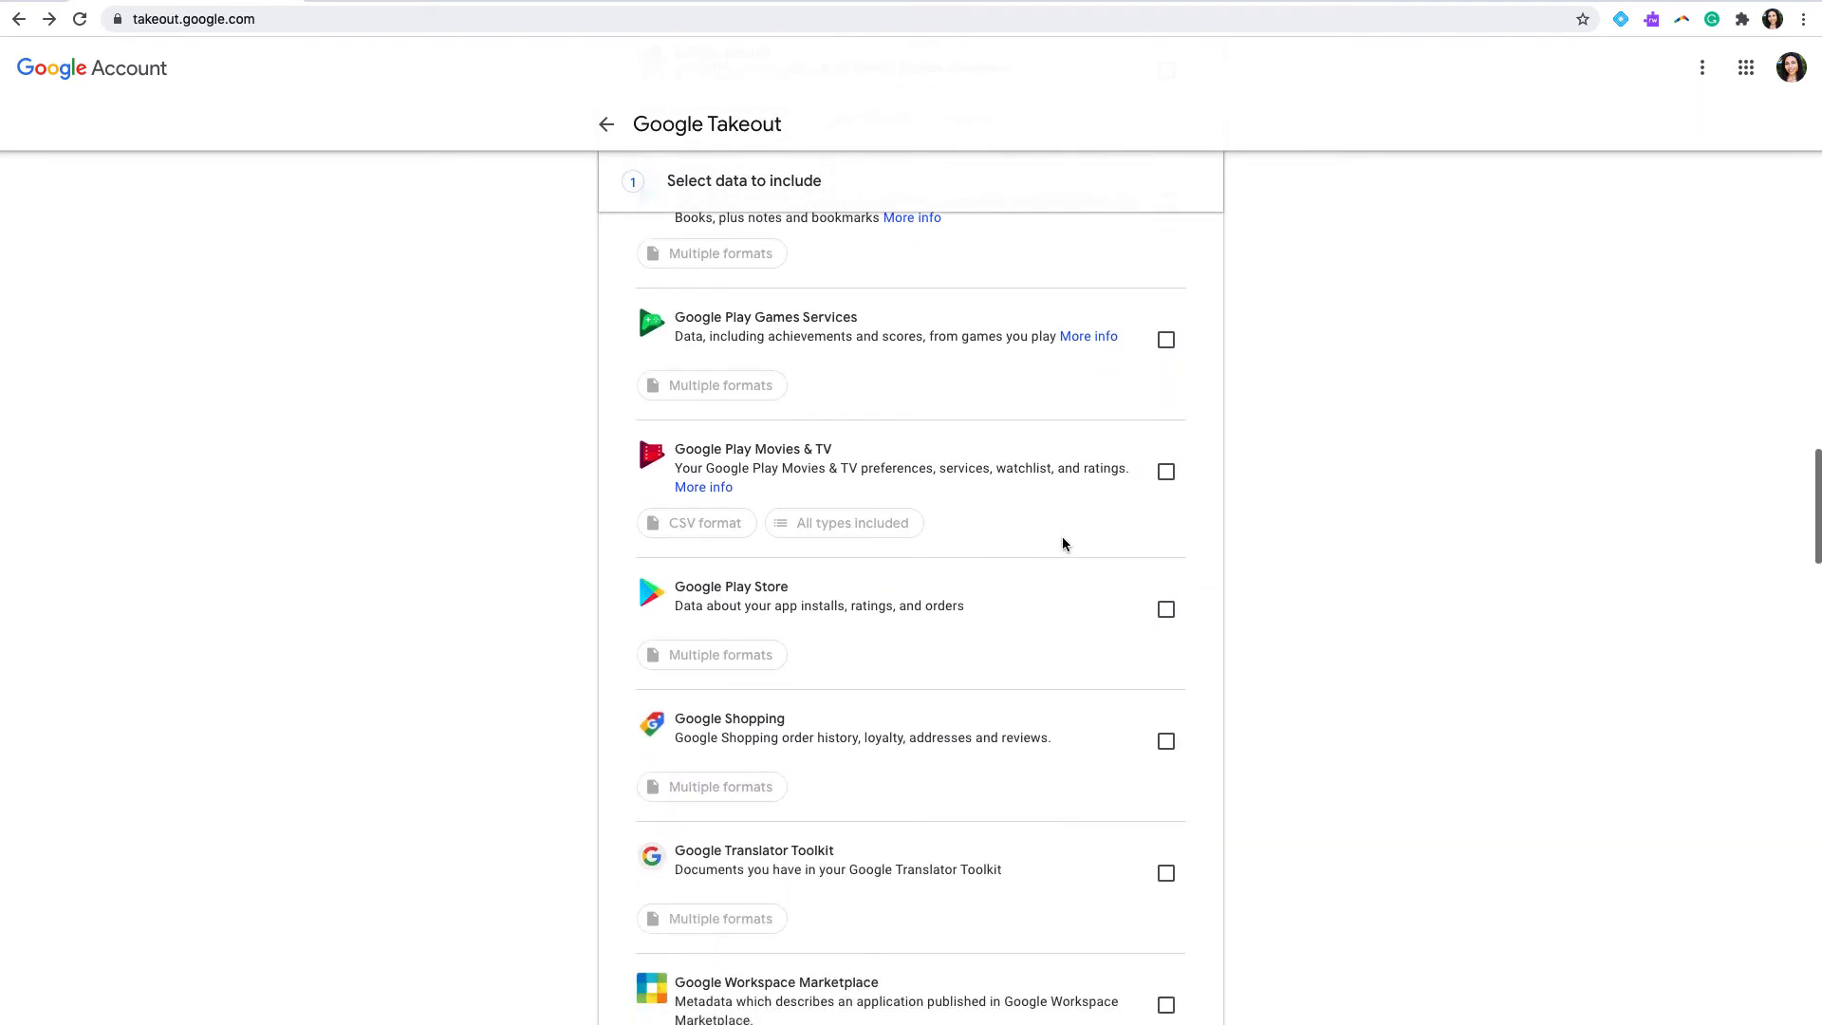
{"action": "scroll", "coordinate": [1062, 543], "scroll_direction": "down", "scroll_amount": 8}
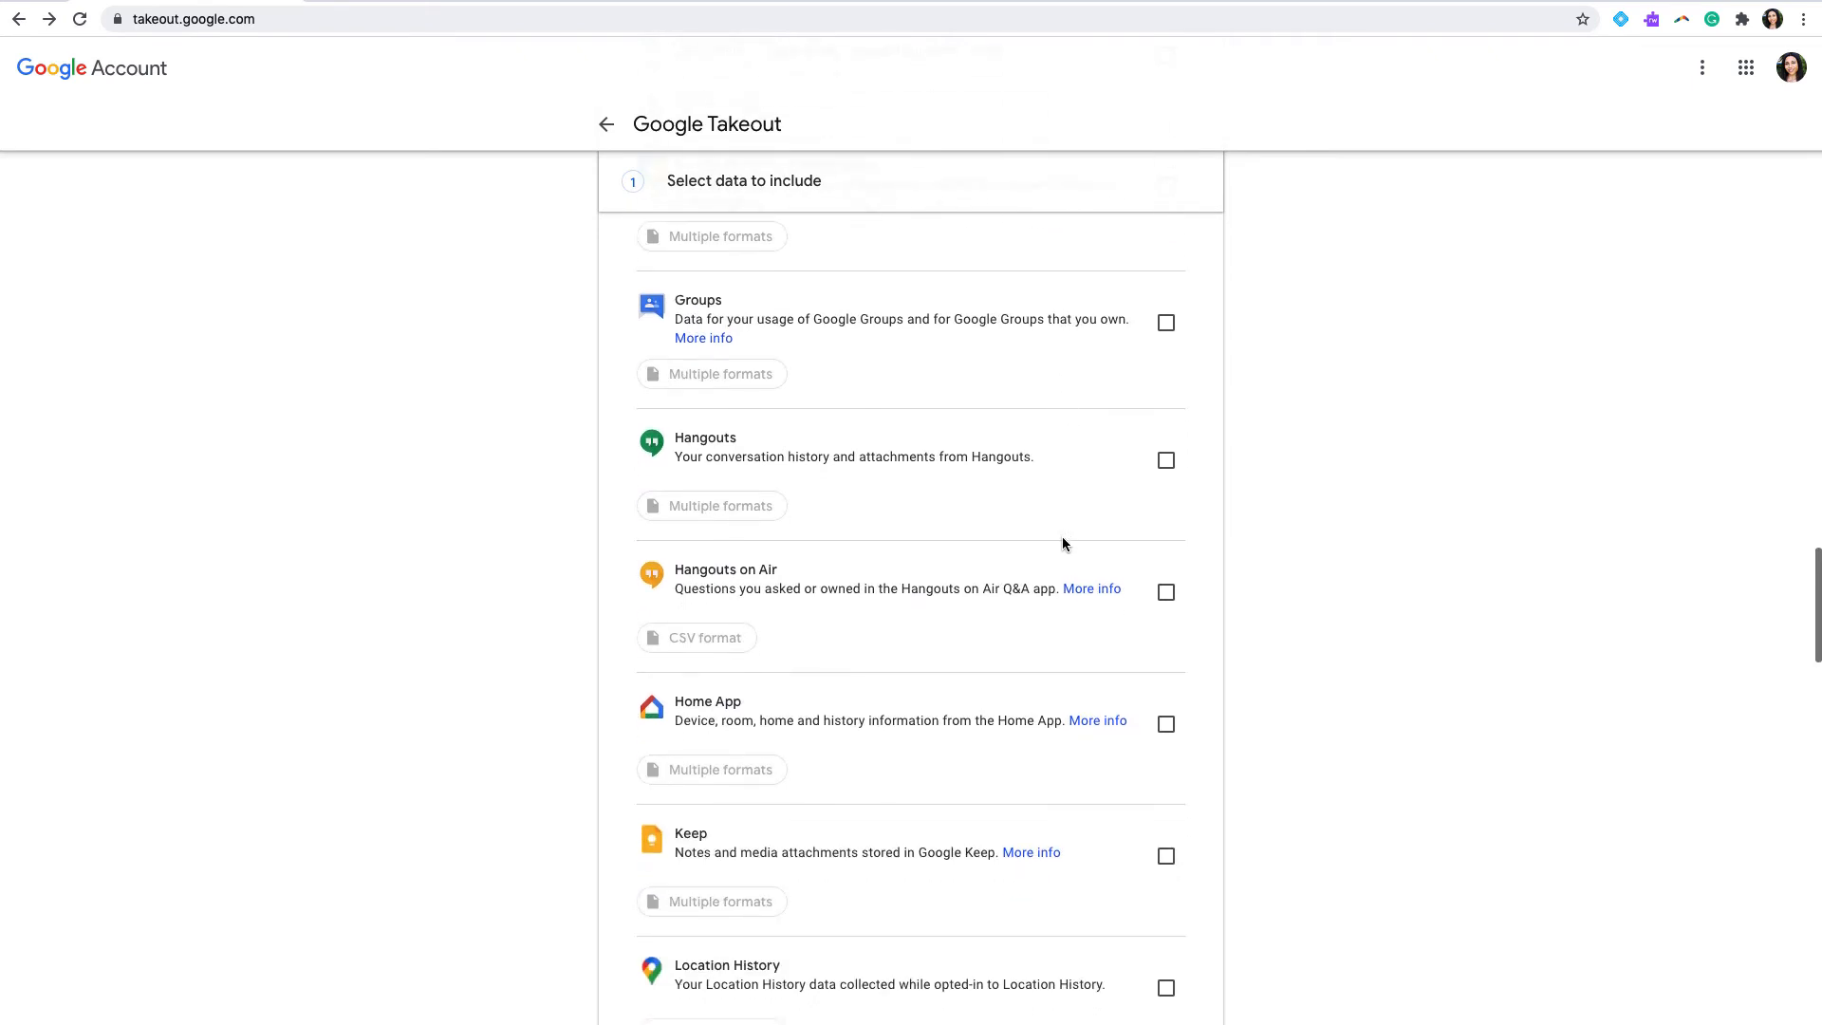
{"action": "scroll", "coordinate": [1064, 541], "scroll_direction": "down", "scroll_amount": 4}
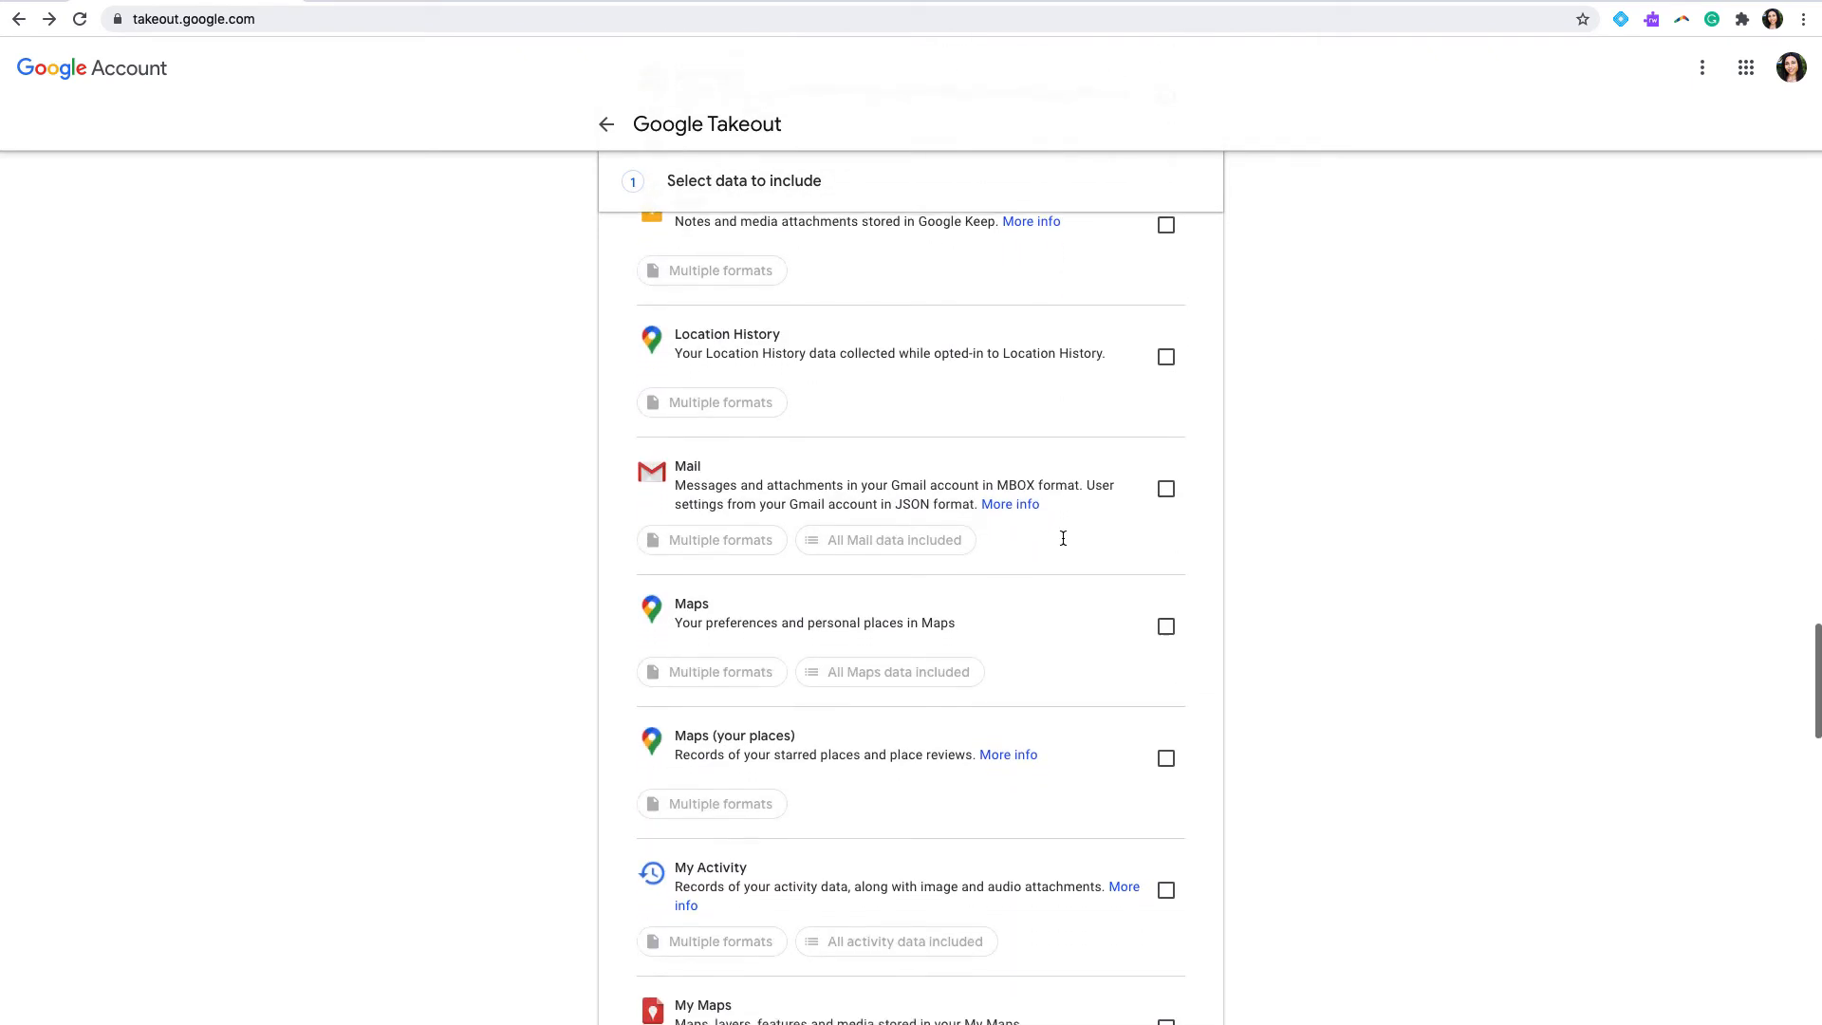
{"action": "left_click", "coordinate": [1169, 490]}
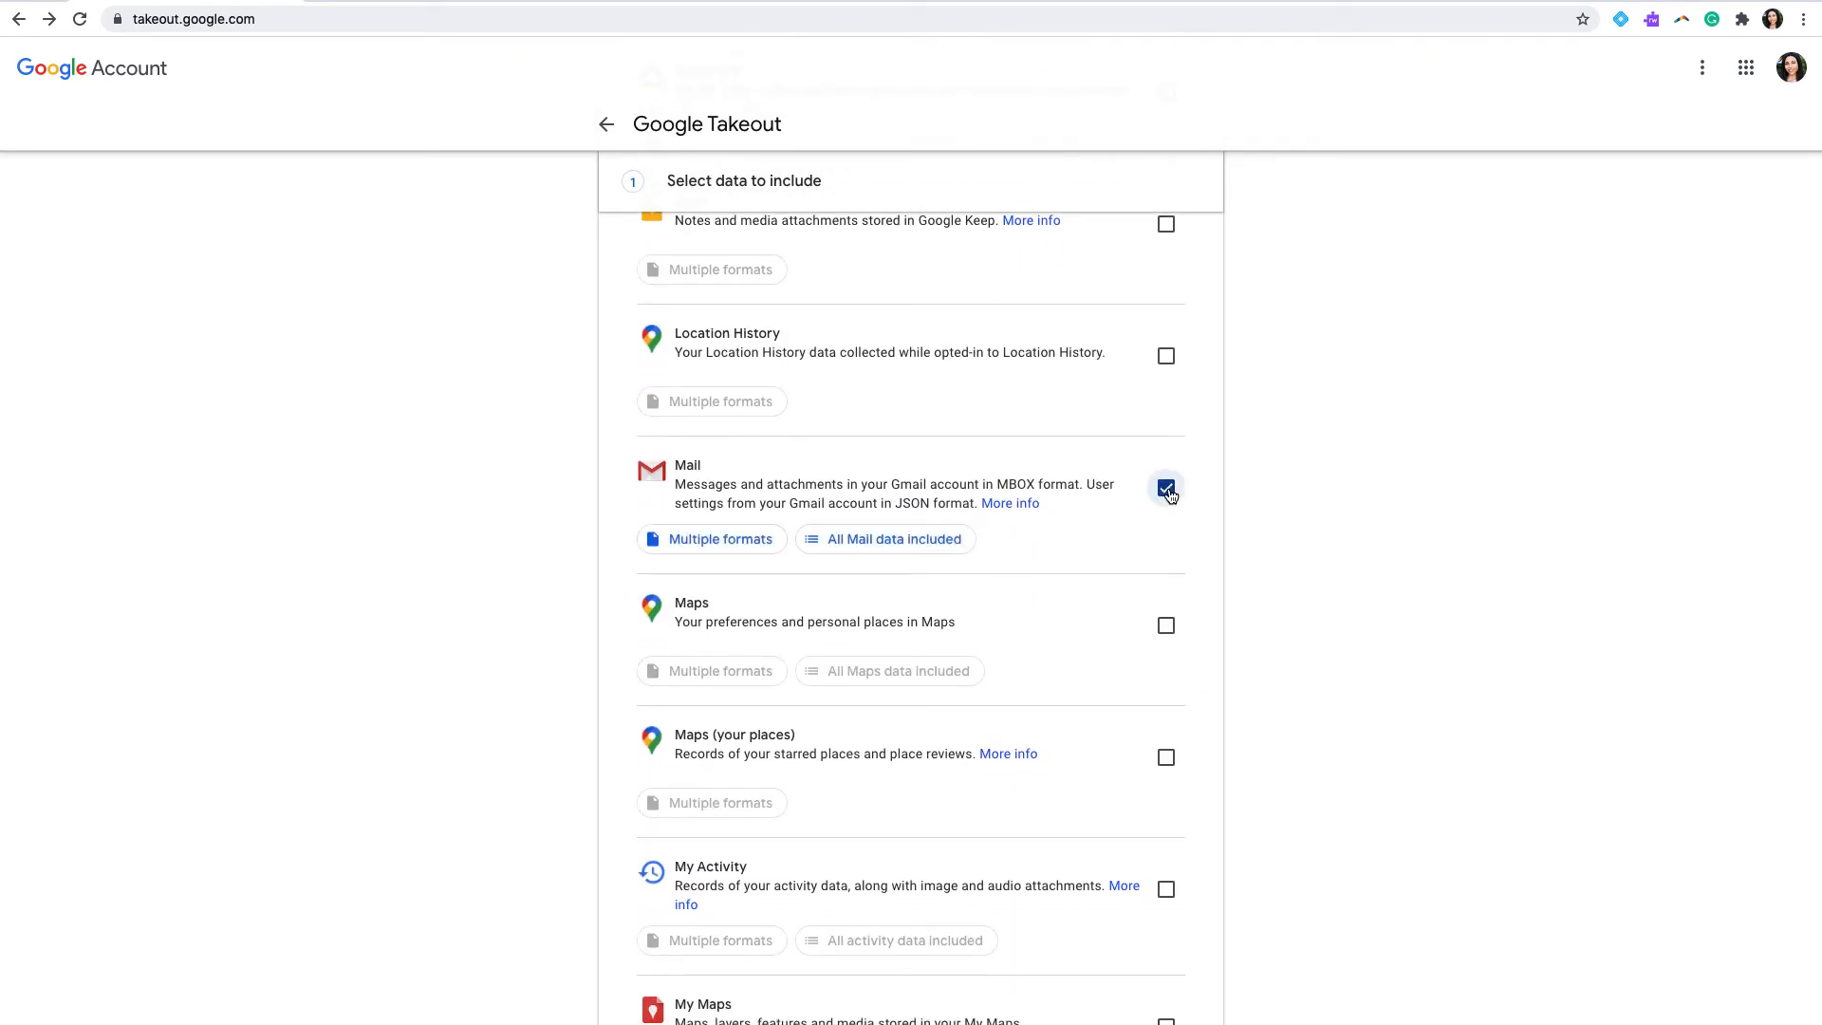
Step: Turn off including all messages in the Mail content options and deselect the Archived, Chat, Drafts and Inbox labels
{"action": "left_click", "coordinate": [950, 544]}
{"action": "left_click", "coordinate": [793, 660]}
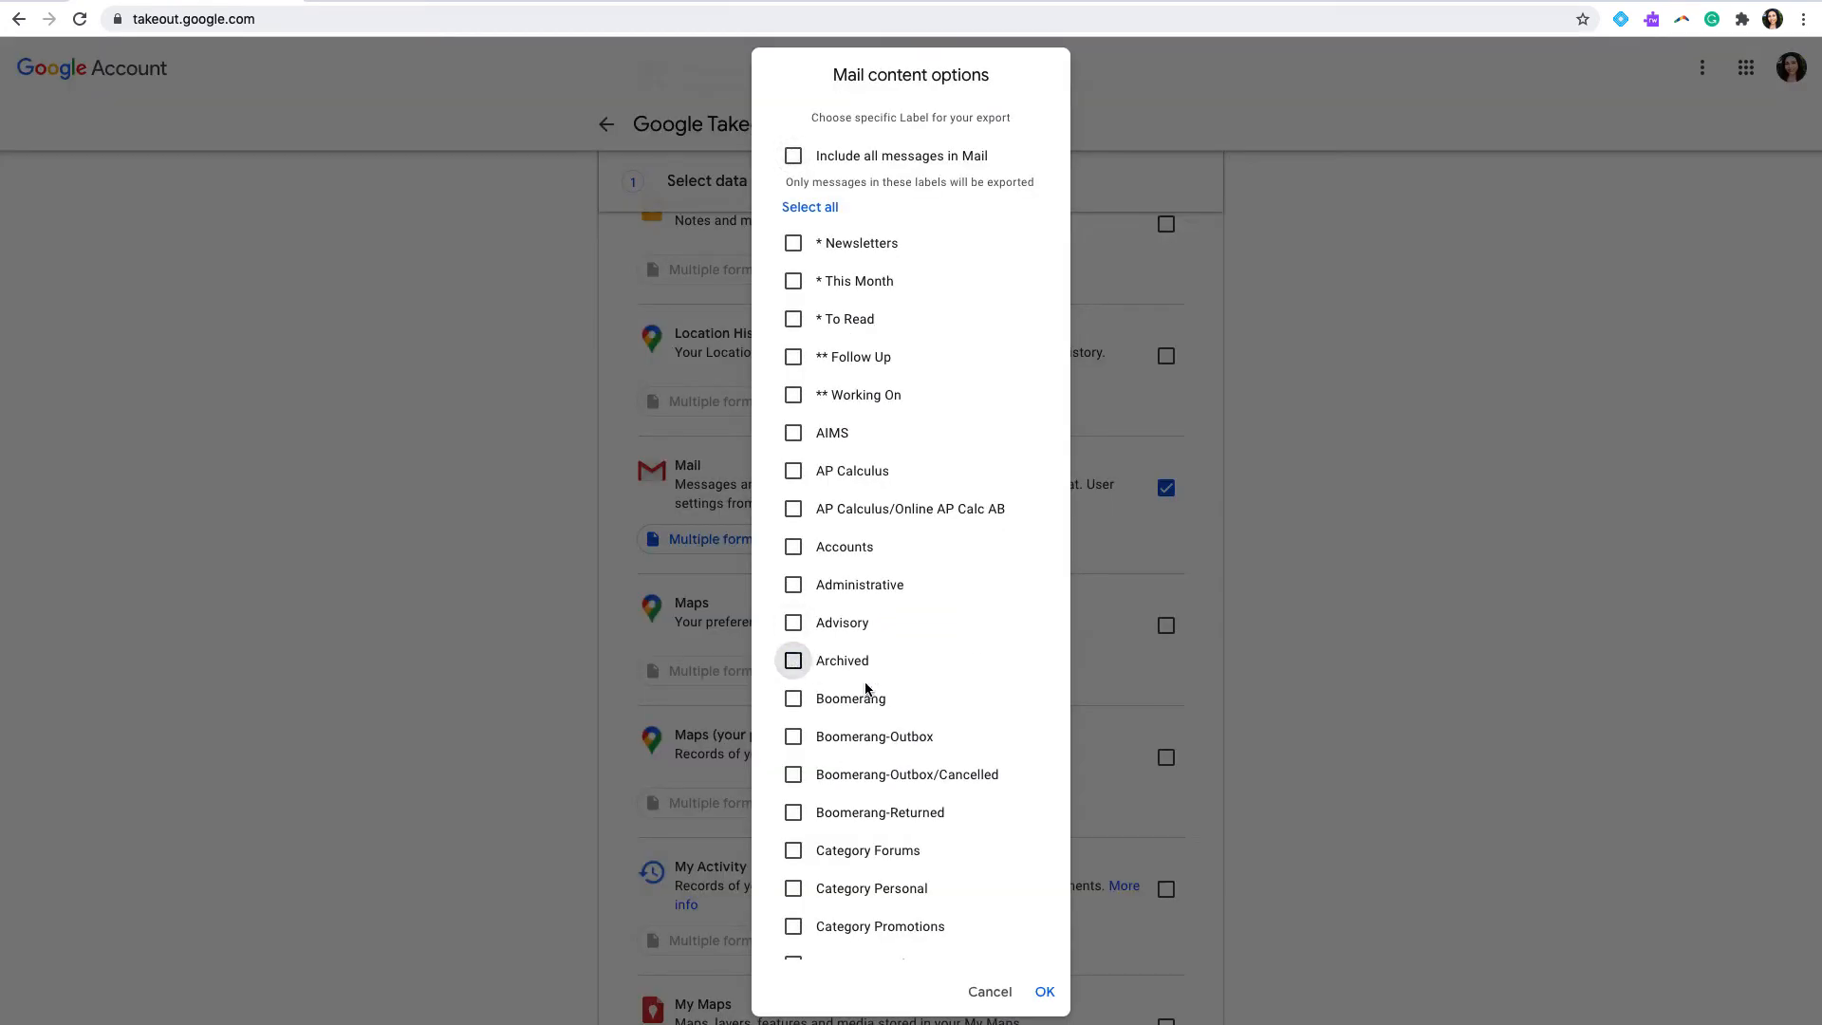
{"action": "scroll", "coordinate": [934, 710], "scroll_direction": "down", "scroll_amount": 5}
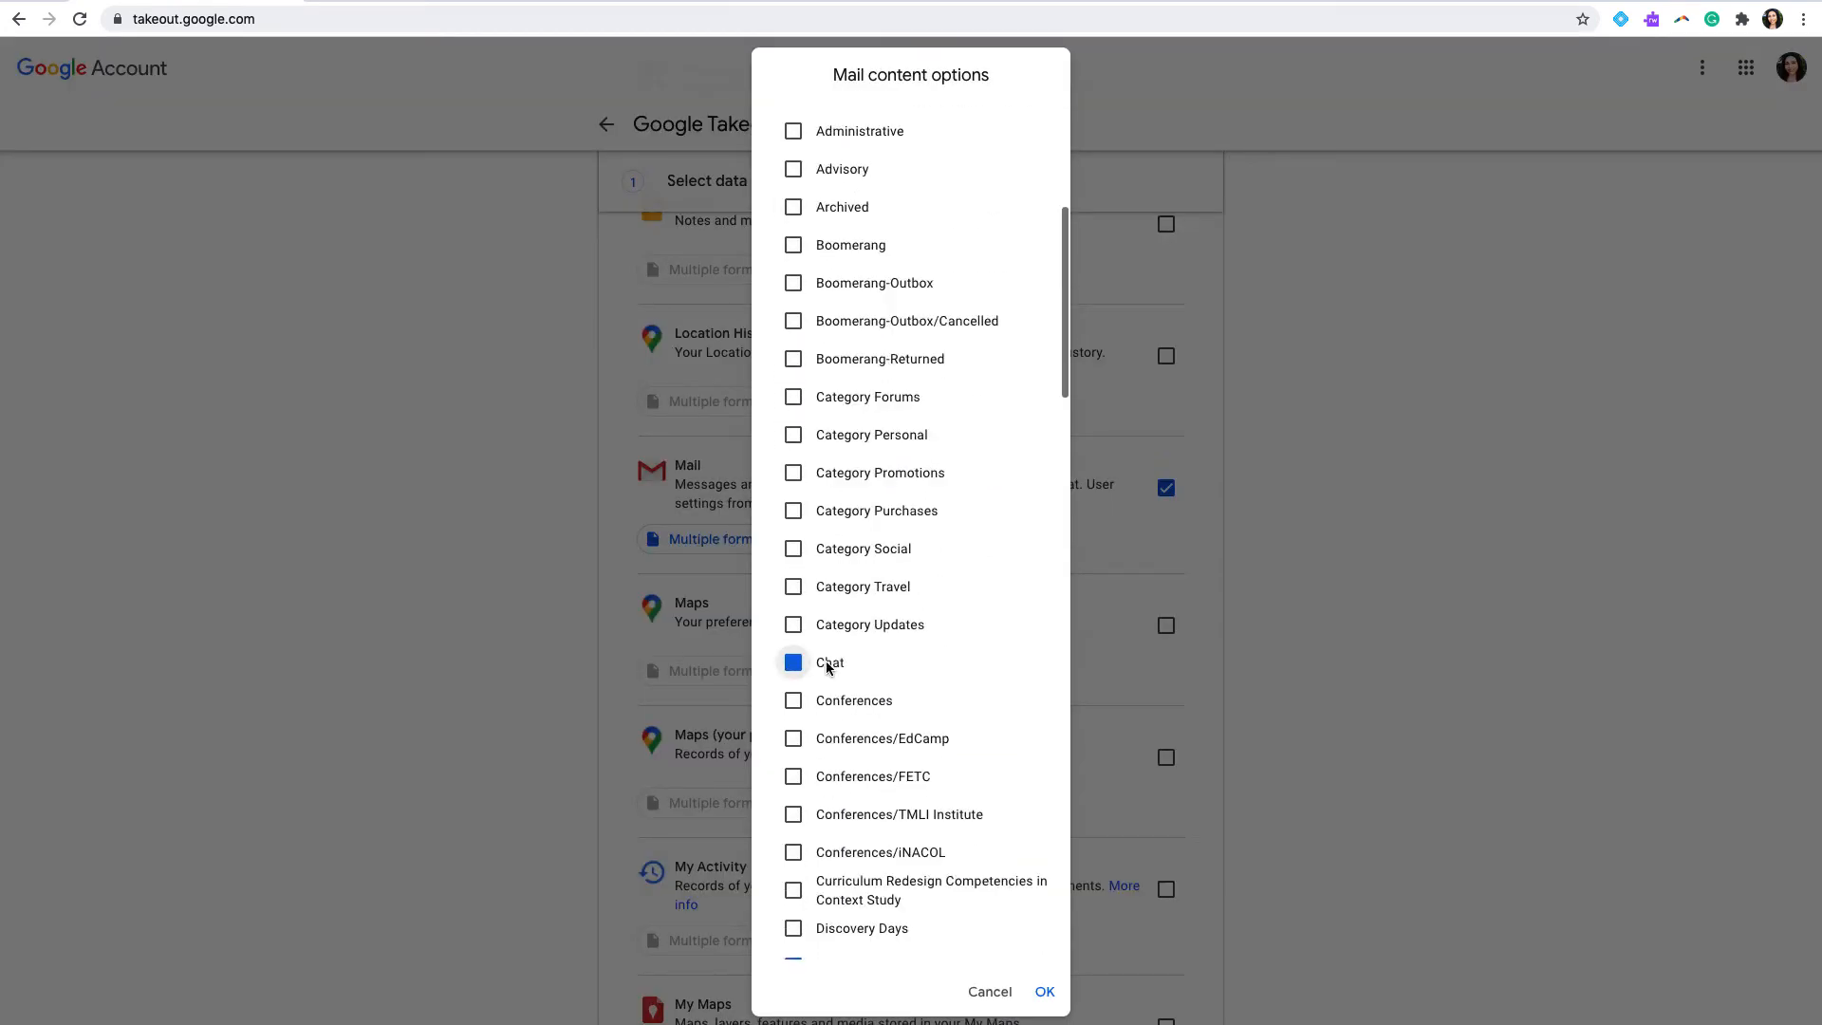
{"action": "left_click", "coordinate": [825, 662]}
{"action": "scroll", "coordinate": [870, 723], "scroll_direction": "down", "scroll_amount": 2}
{"action": "left_click", "coordinate": [833, 761]}
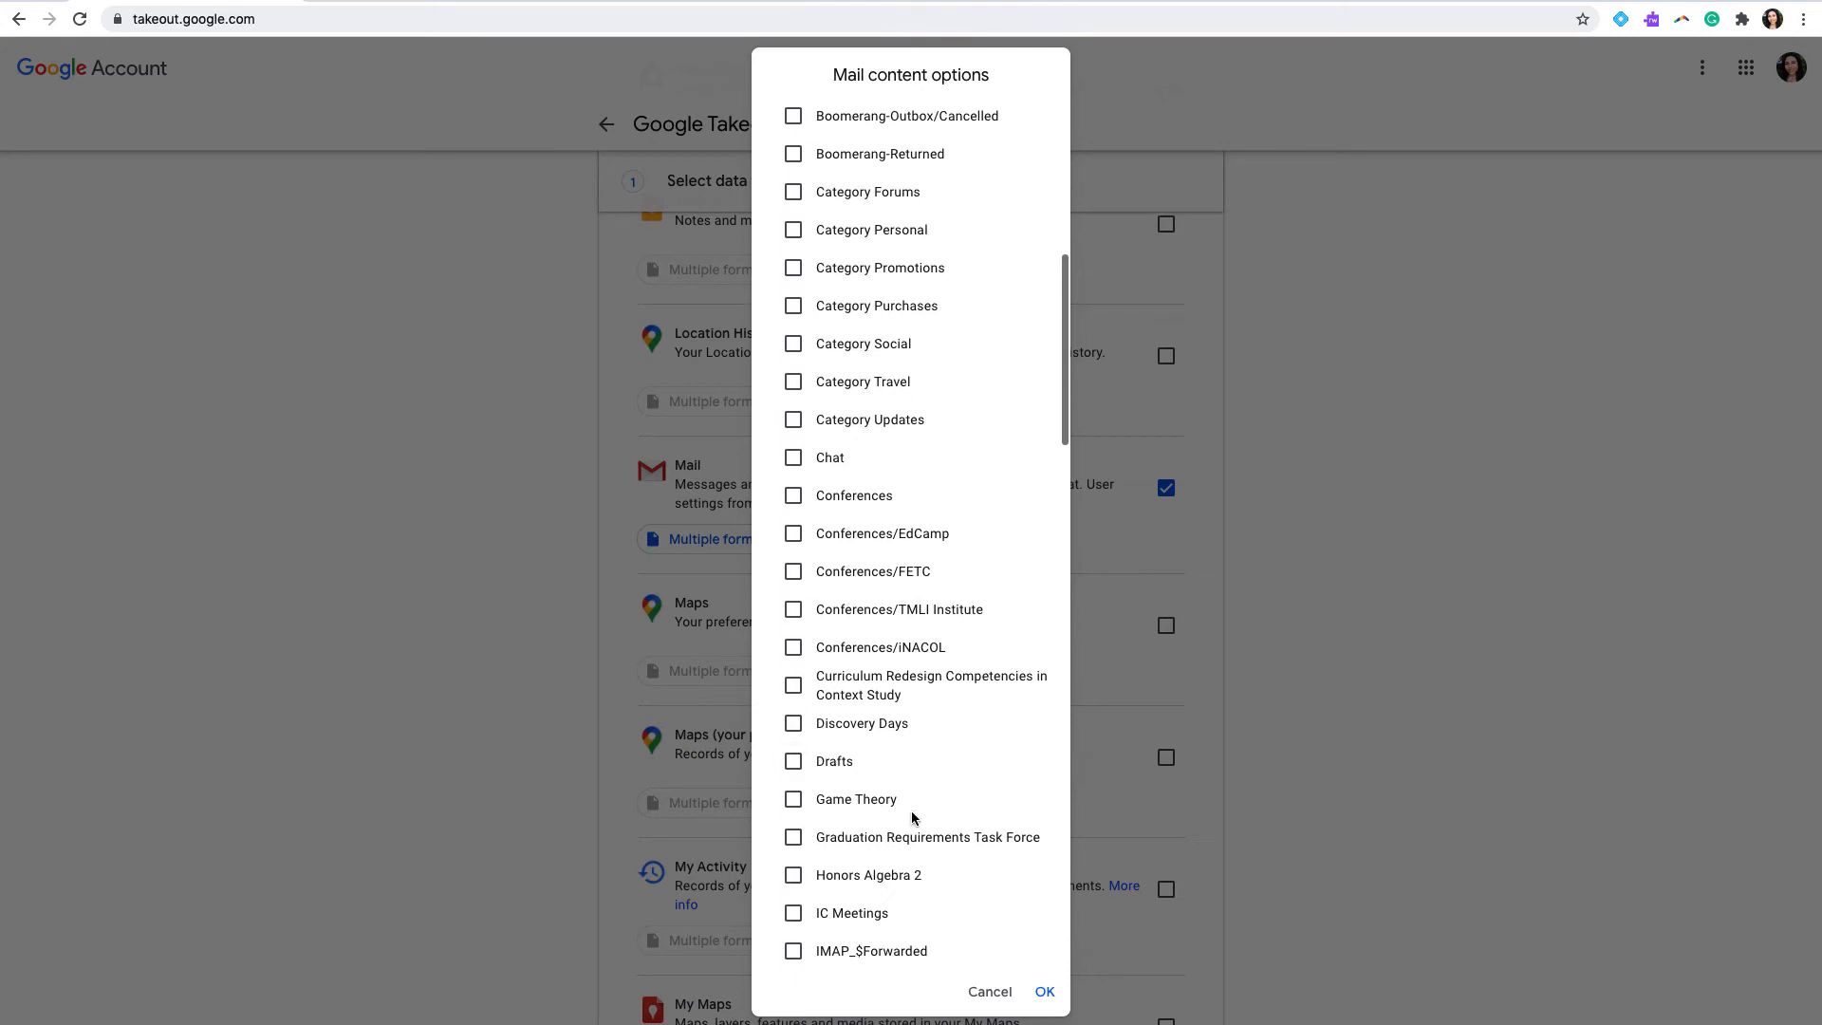
{"action": "scroll", "coordinate": [906, 816], "scroll_direction": "down", "scroll_amount": 3}
{"action": "left_click", "coordinate": [833, 800]}
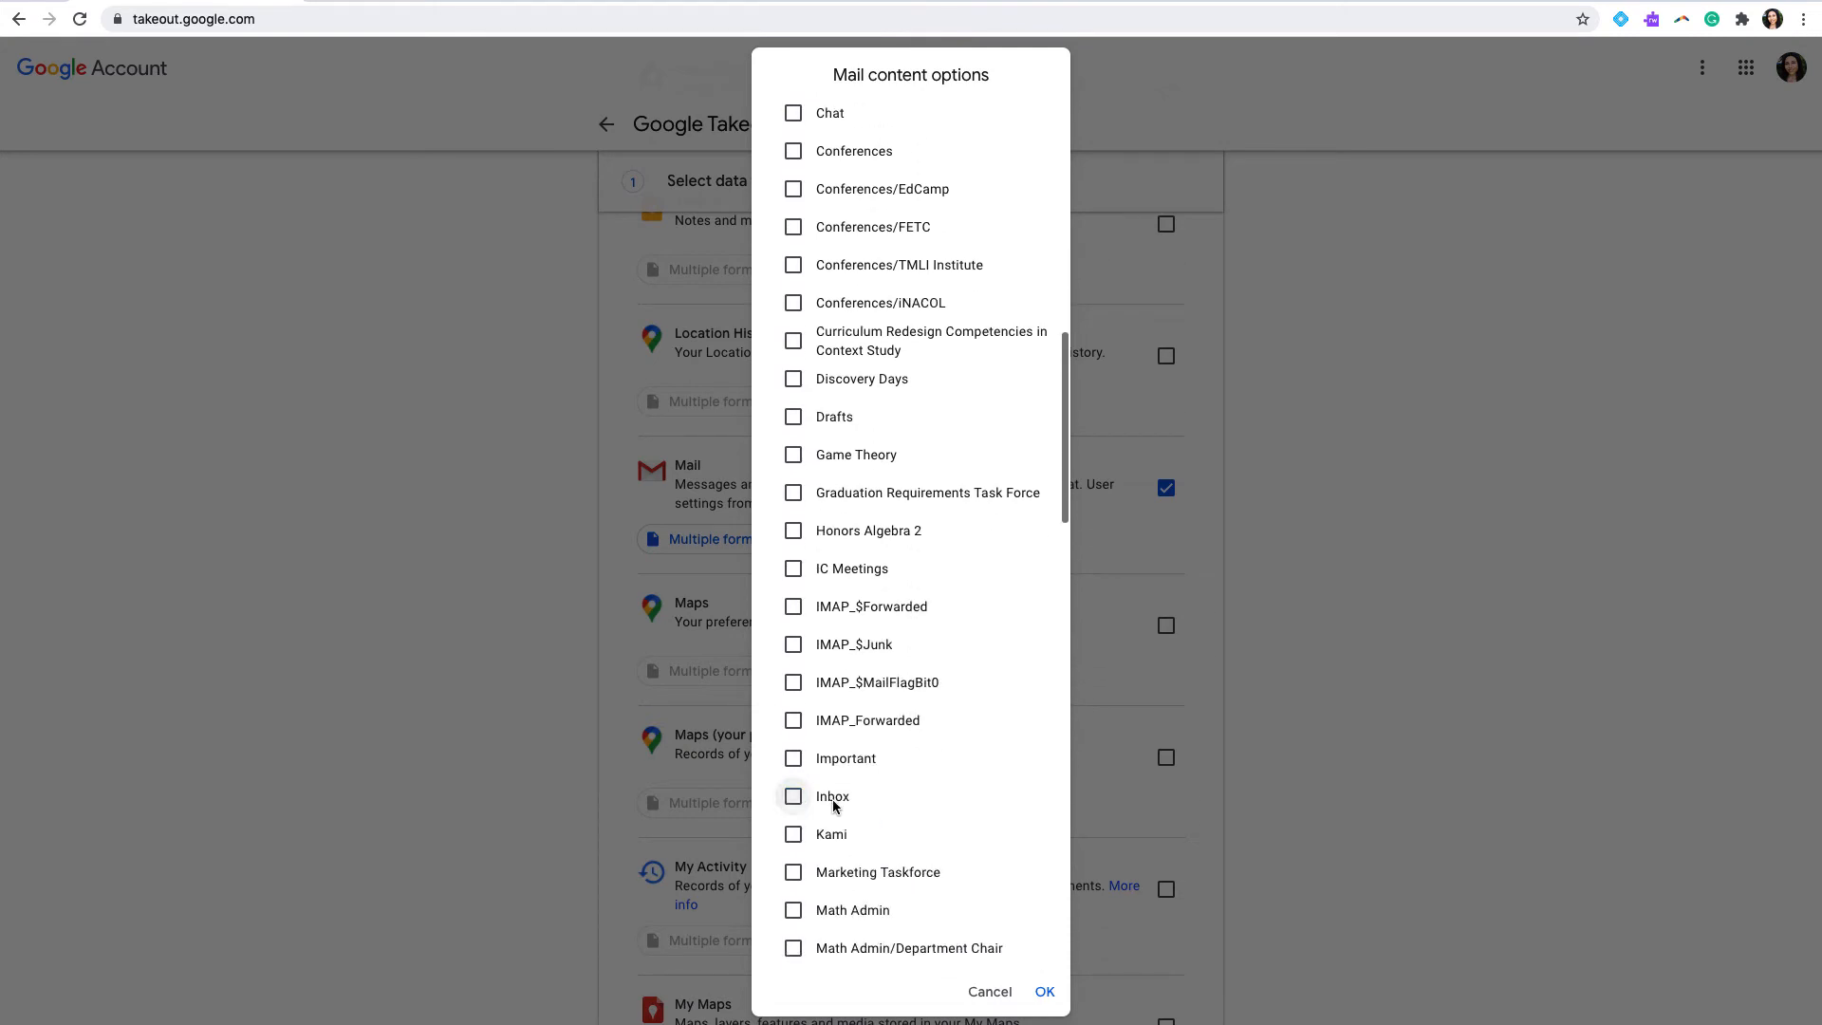
{"action": "scroll", "coordinate": [911, 892], "scroll_direction": "down", "scroll_amount": 2}
{"action": "scroll", "coordinate": [911, 892], "scroll_direction": "down", "scroll_amount": 8}
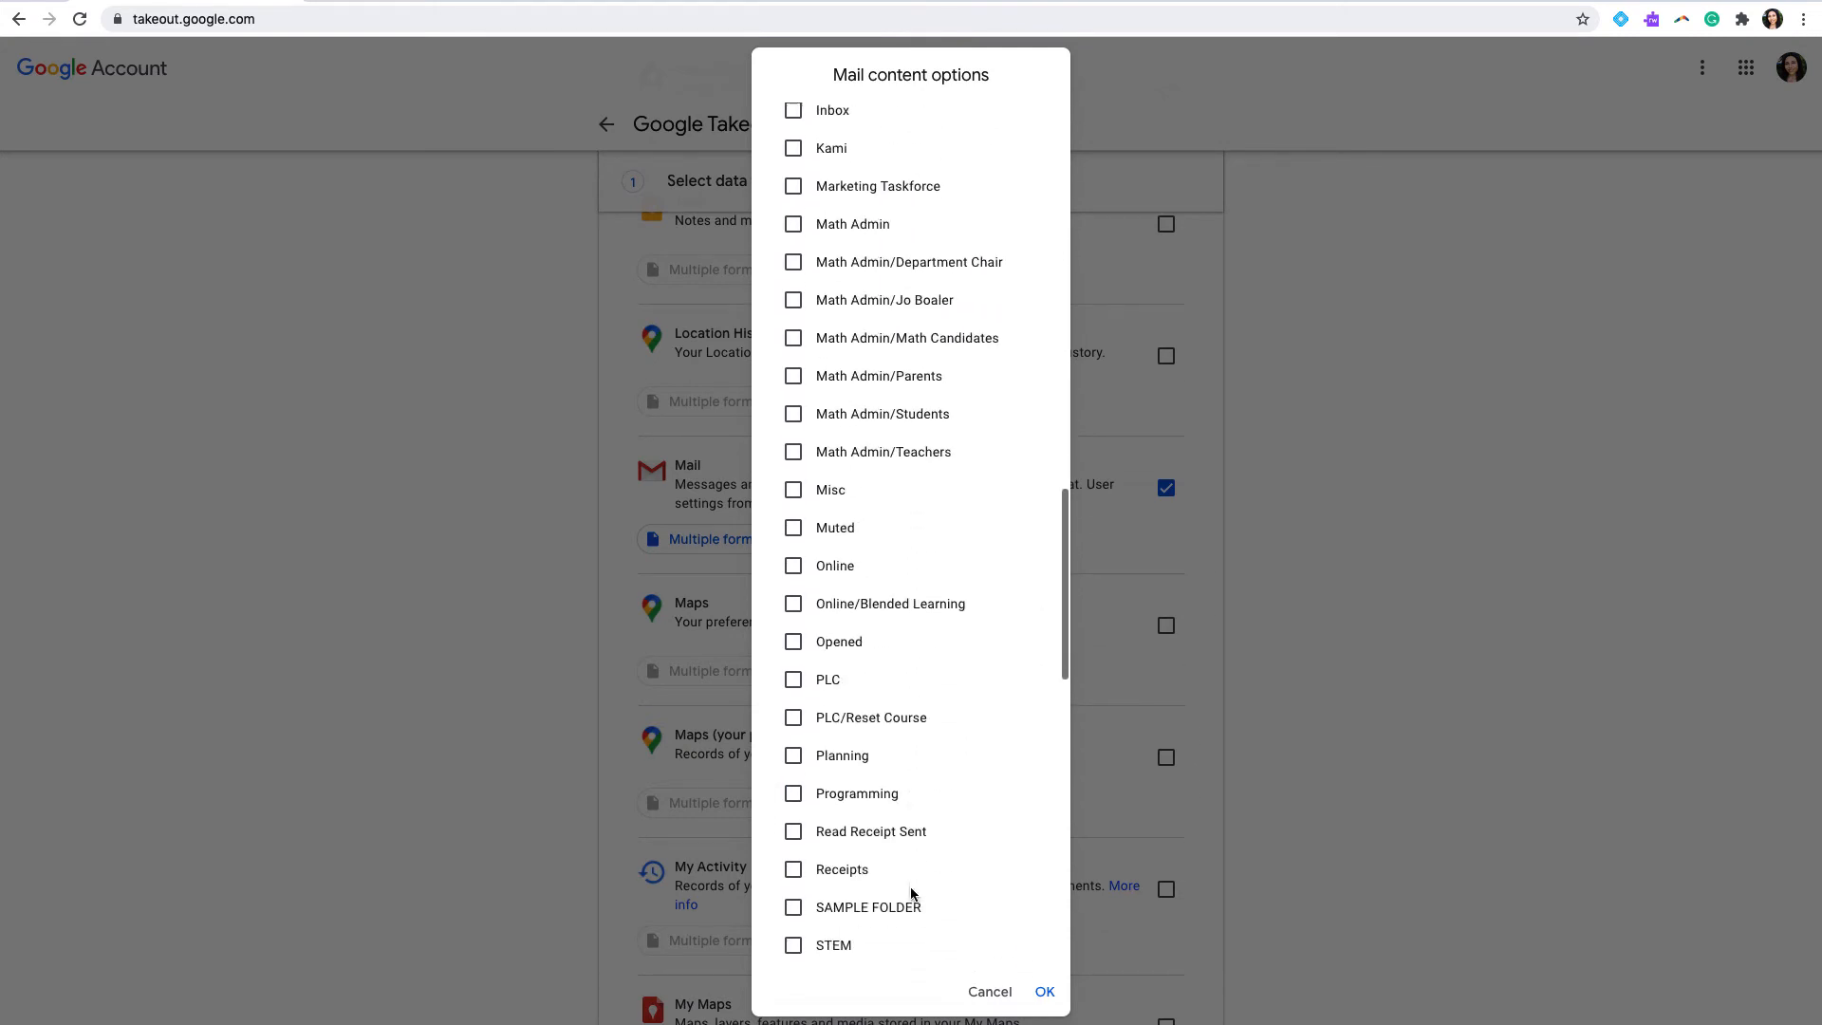
Step: Deselect the Sent label and confirm the Mail export with only the SAMPLE FOLDER label included
{"action": "left_click", "coordinate": [874, 702]}
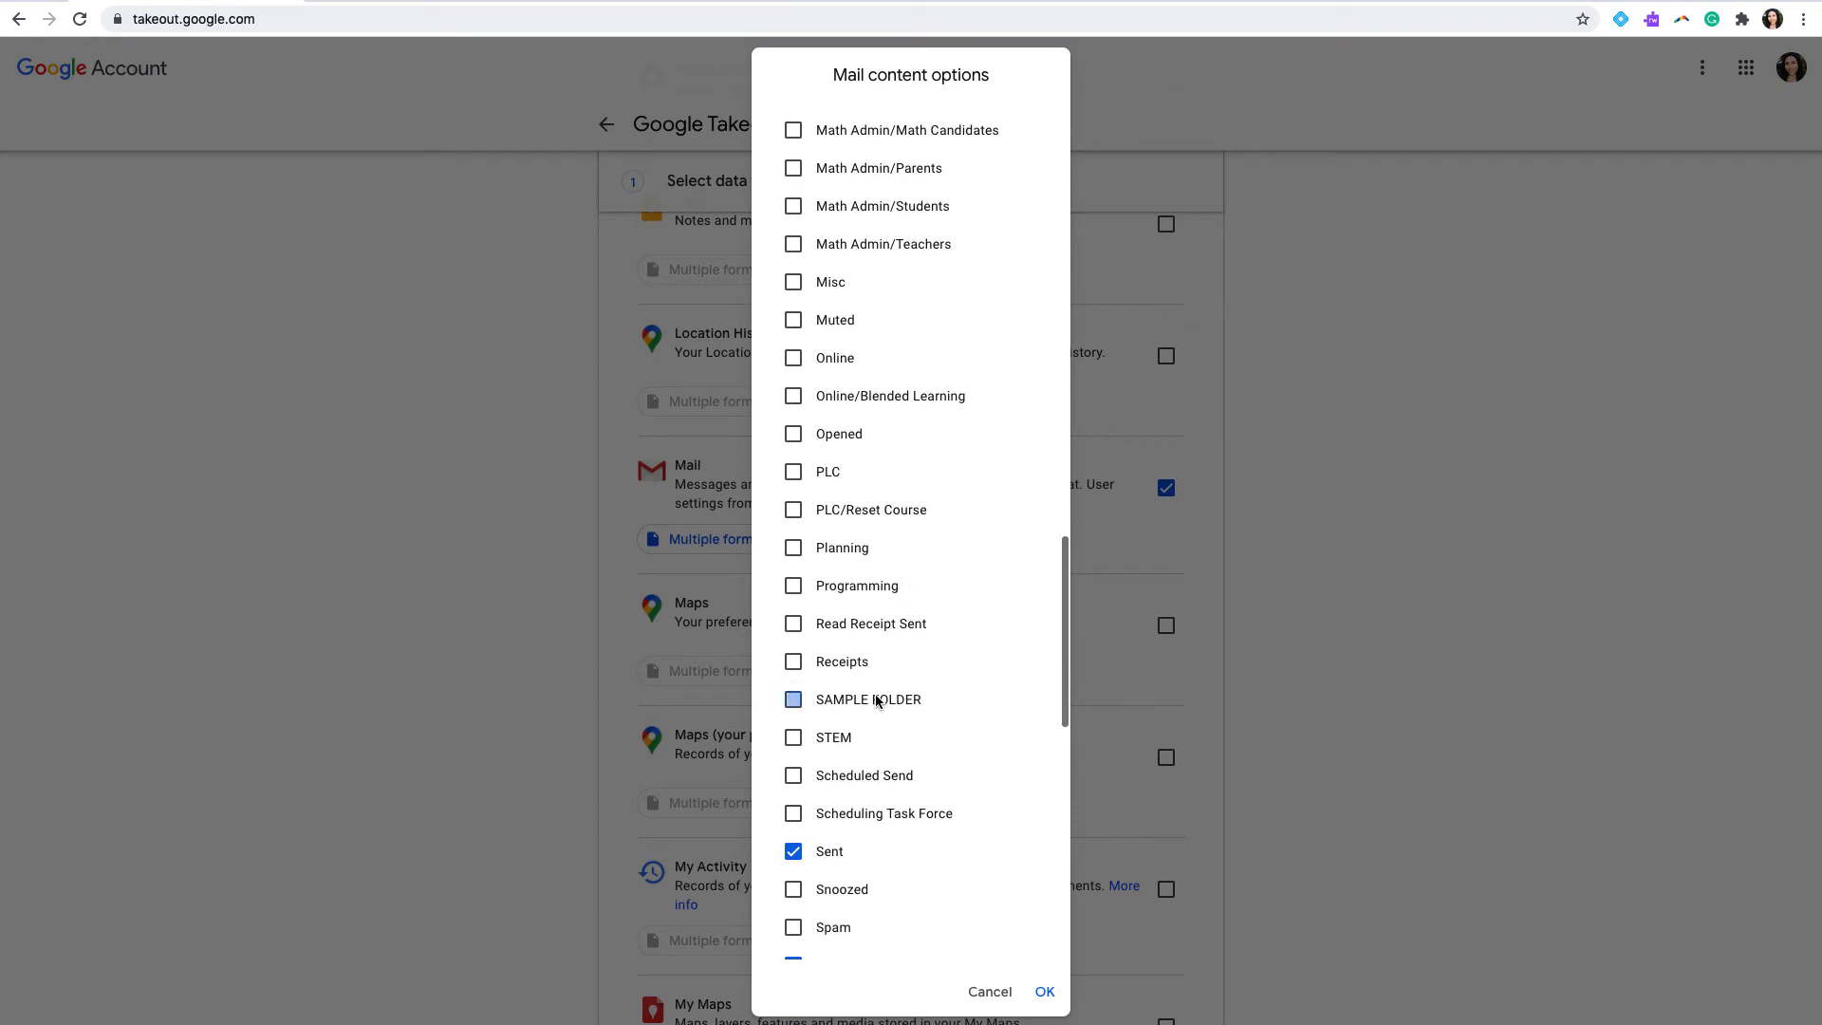
{"action": "left_click", "coordinate": [821, 855]}
{"action": "scroll", "coordinate": [822, 736], "scroll_direction": "down", "scroll_amount": 8}
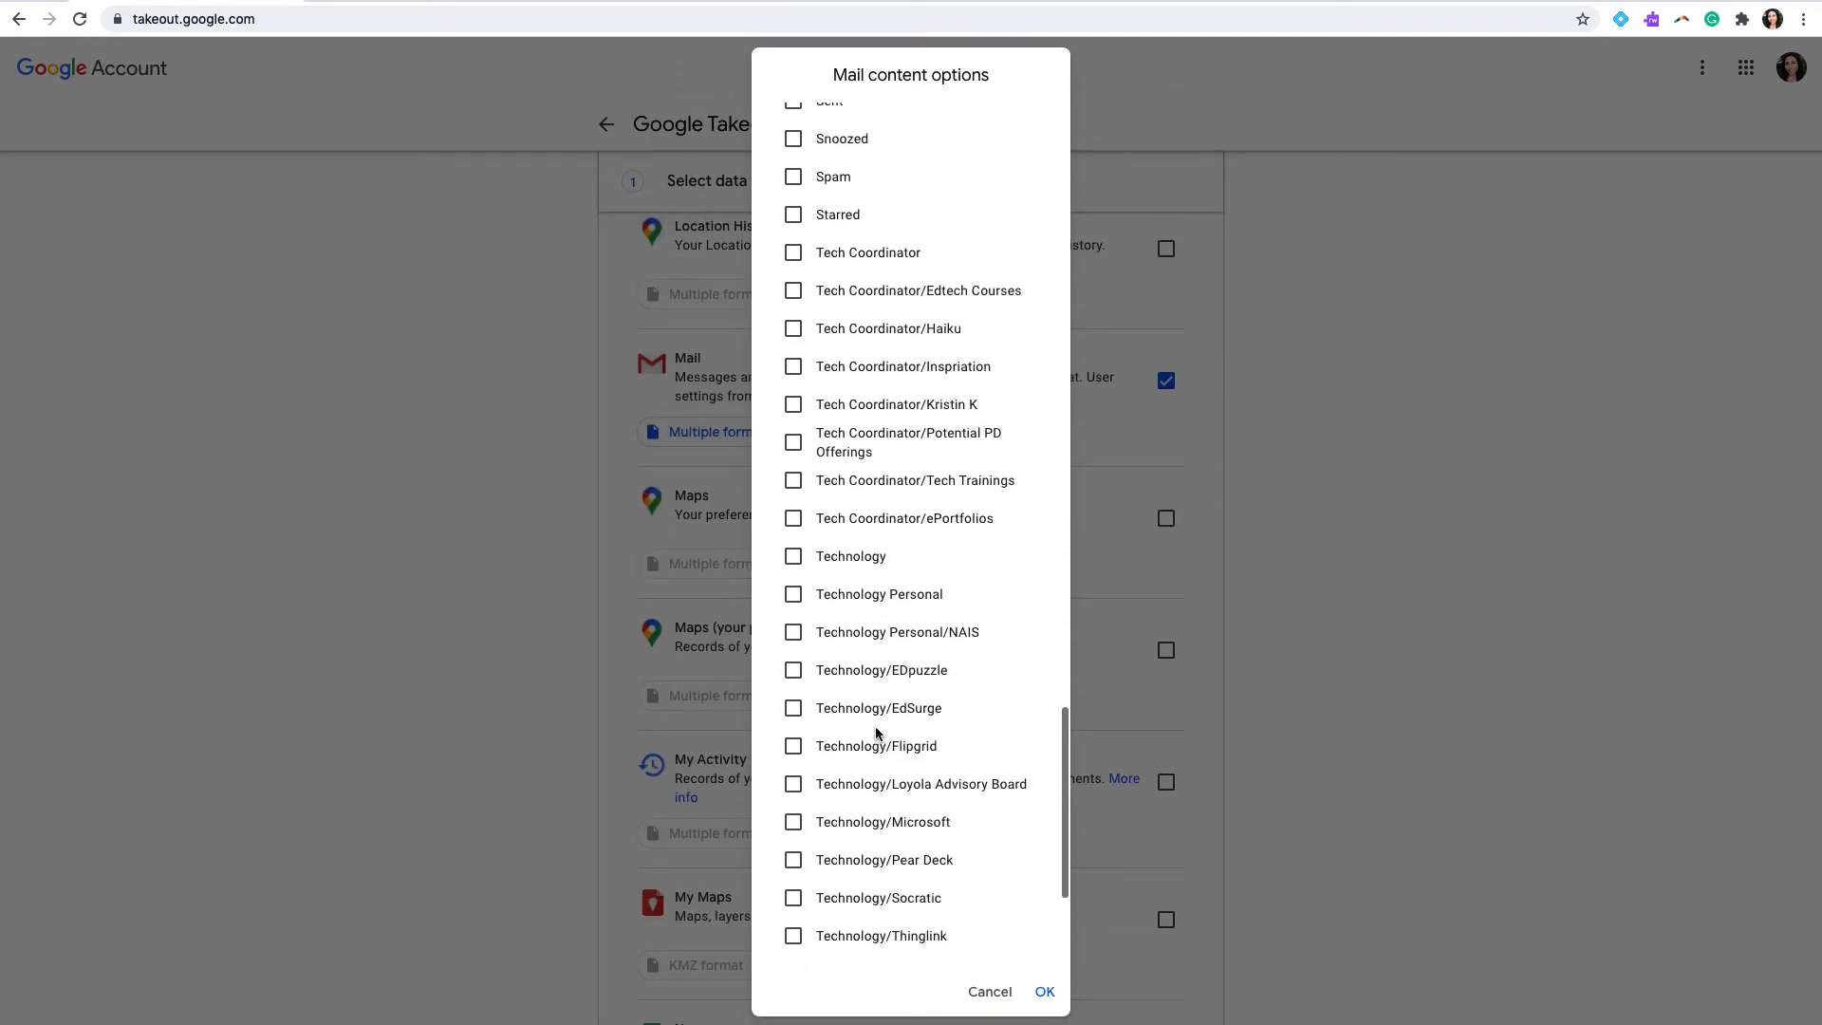
{"action": "scroll", "coordinate": [876, 732], "scroll_direction": "down", "scroll_amount": 2}
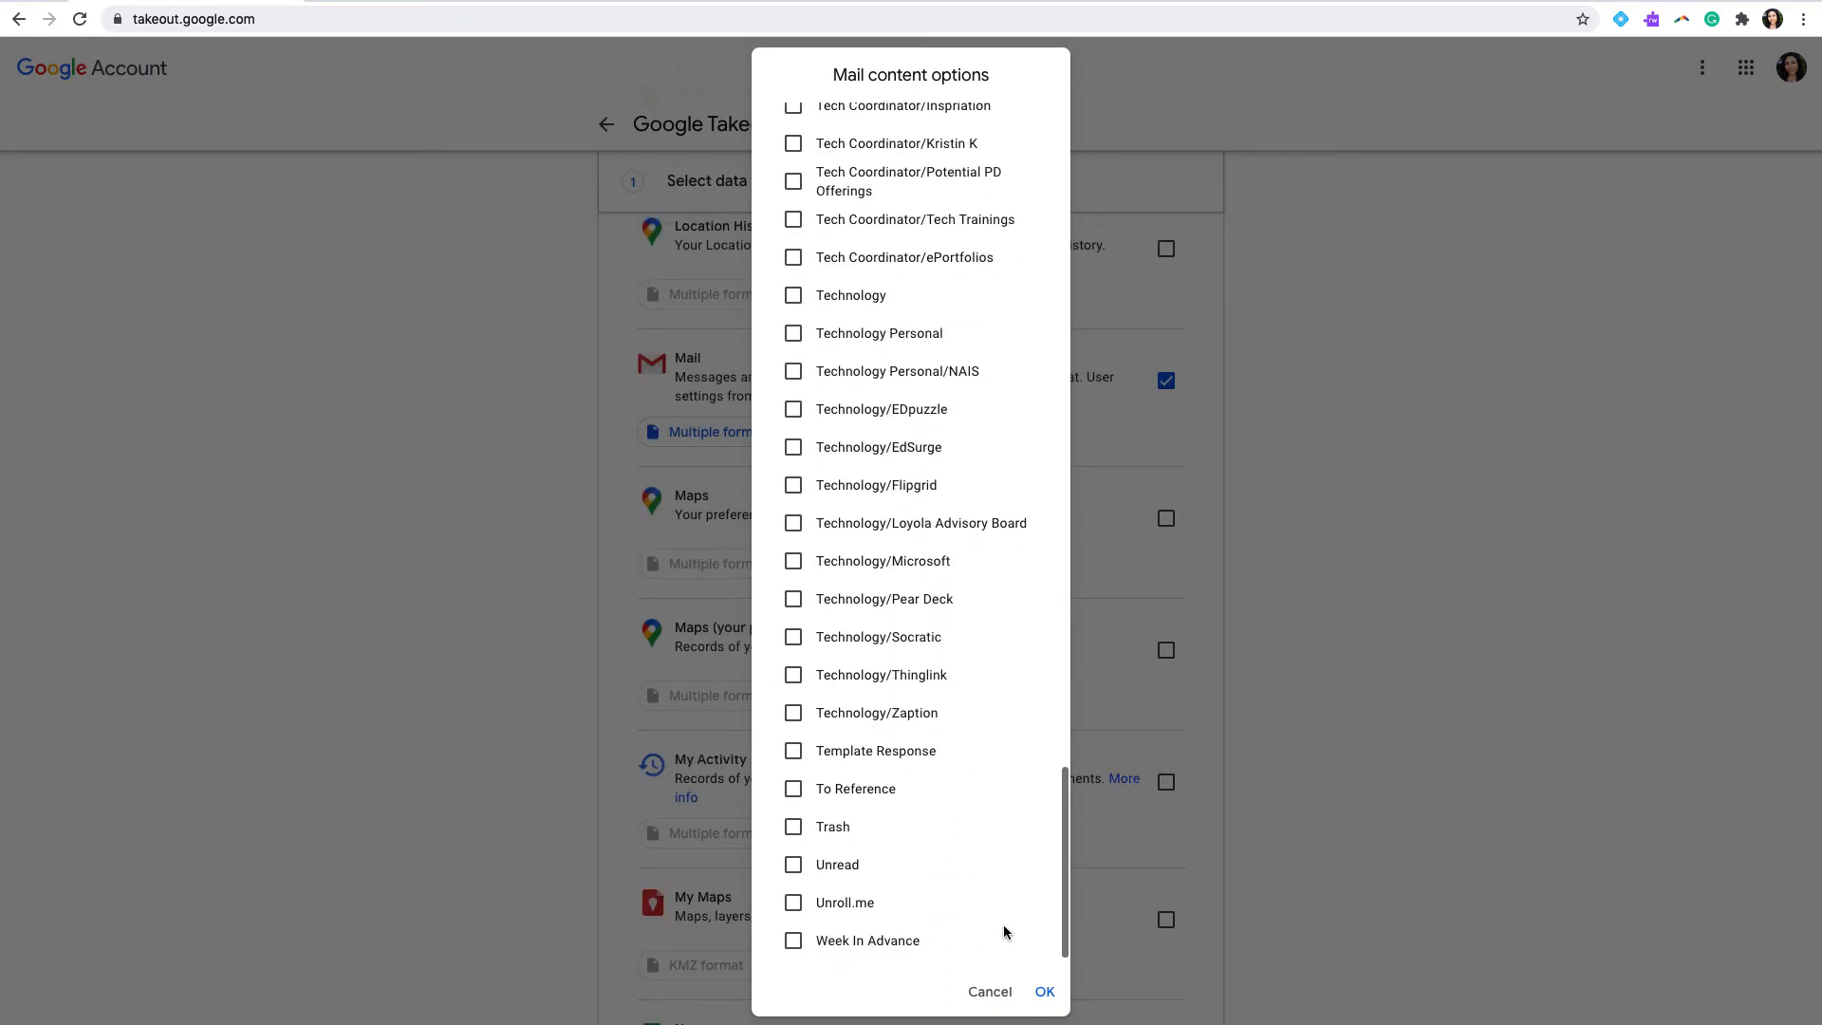
{"action": "left_click", "coordinate": [1046, 991]}
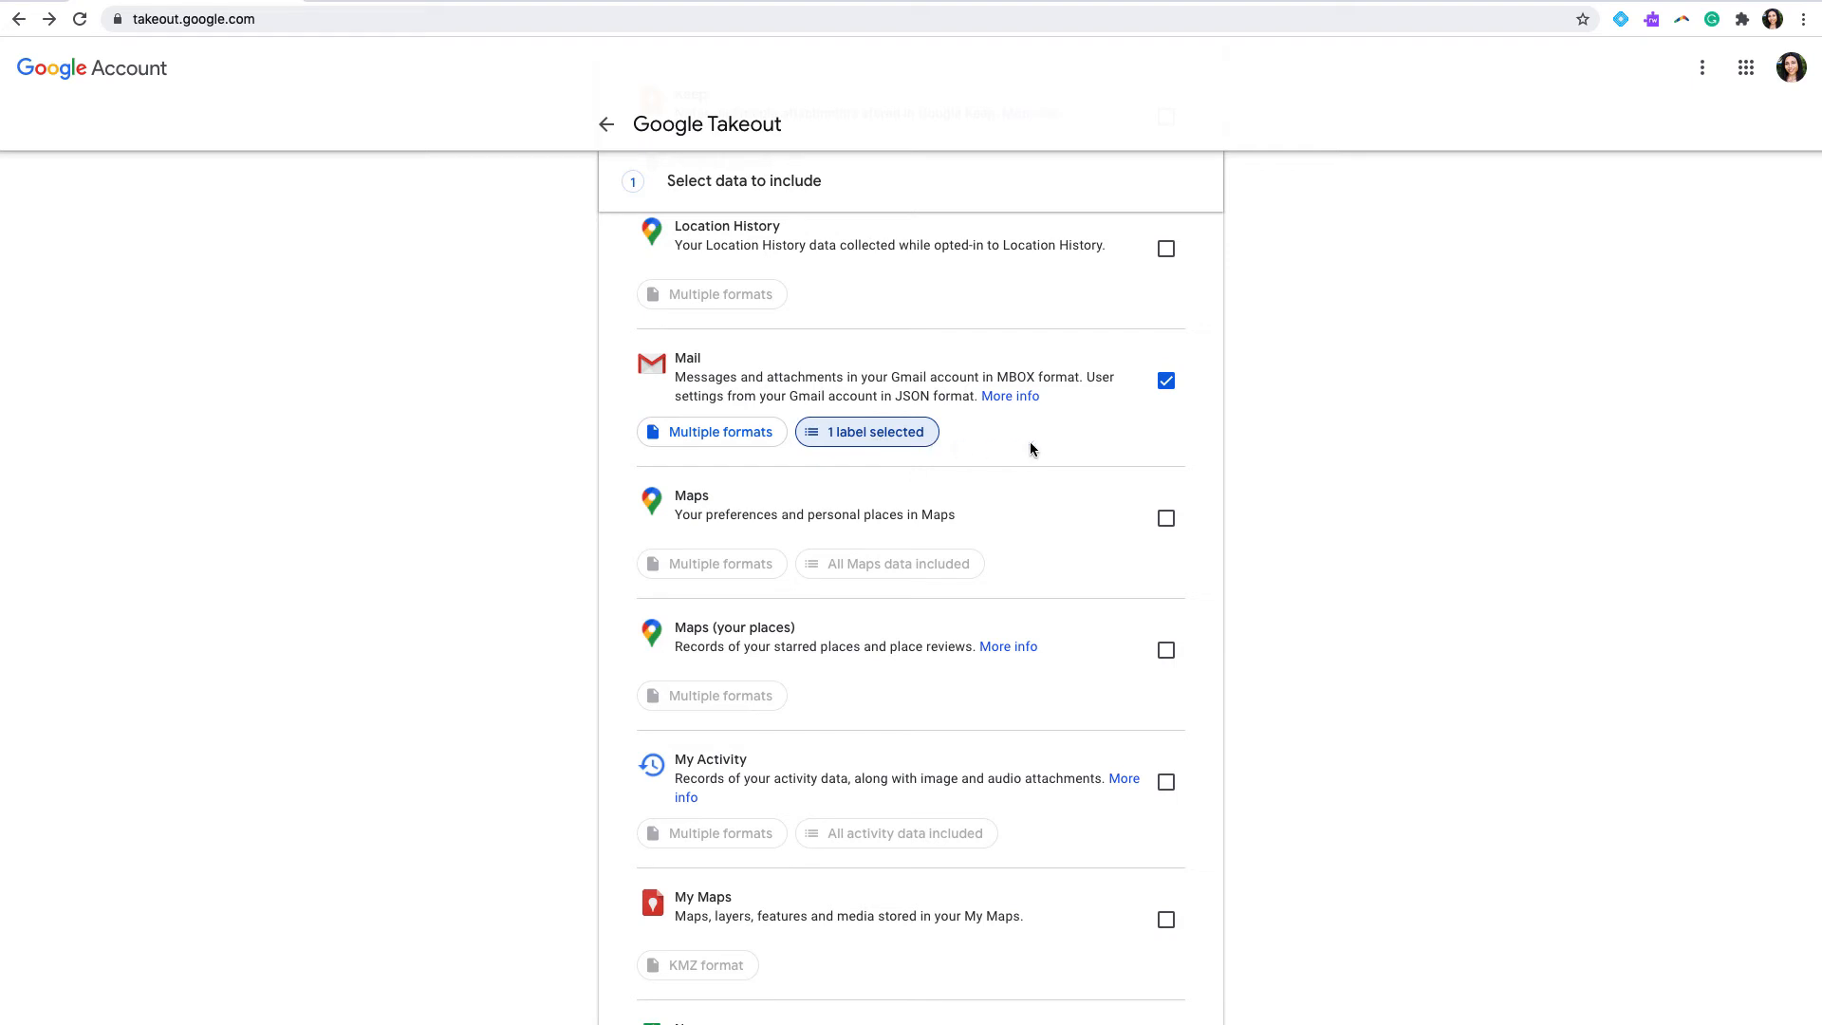
Step: Proceed to the export settings and create a one-time .zip export with a 2 GB size limit, delivered as a download link via email
{"action": "scroll", "coordinate": [1030, 448], "scroll_direction": "up", "scroll_amount": 1}
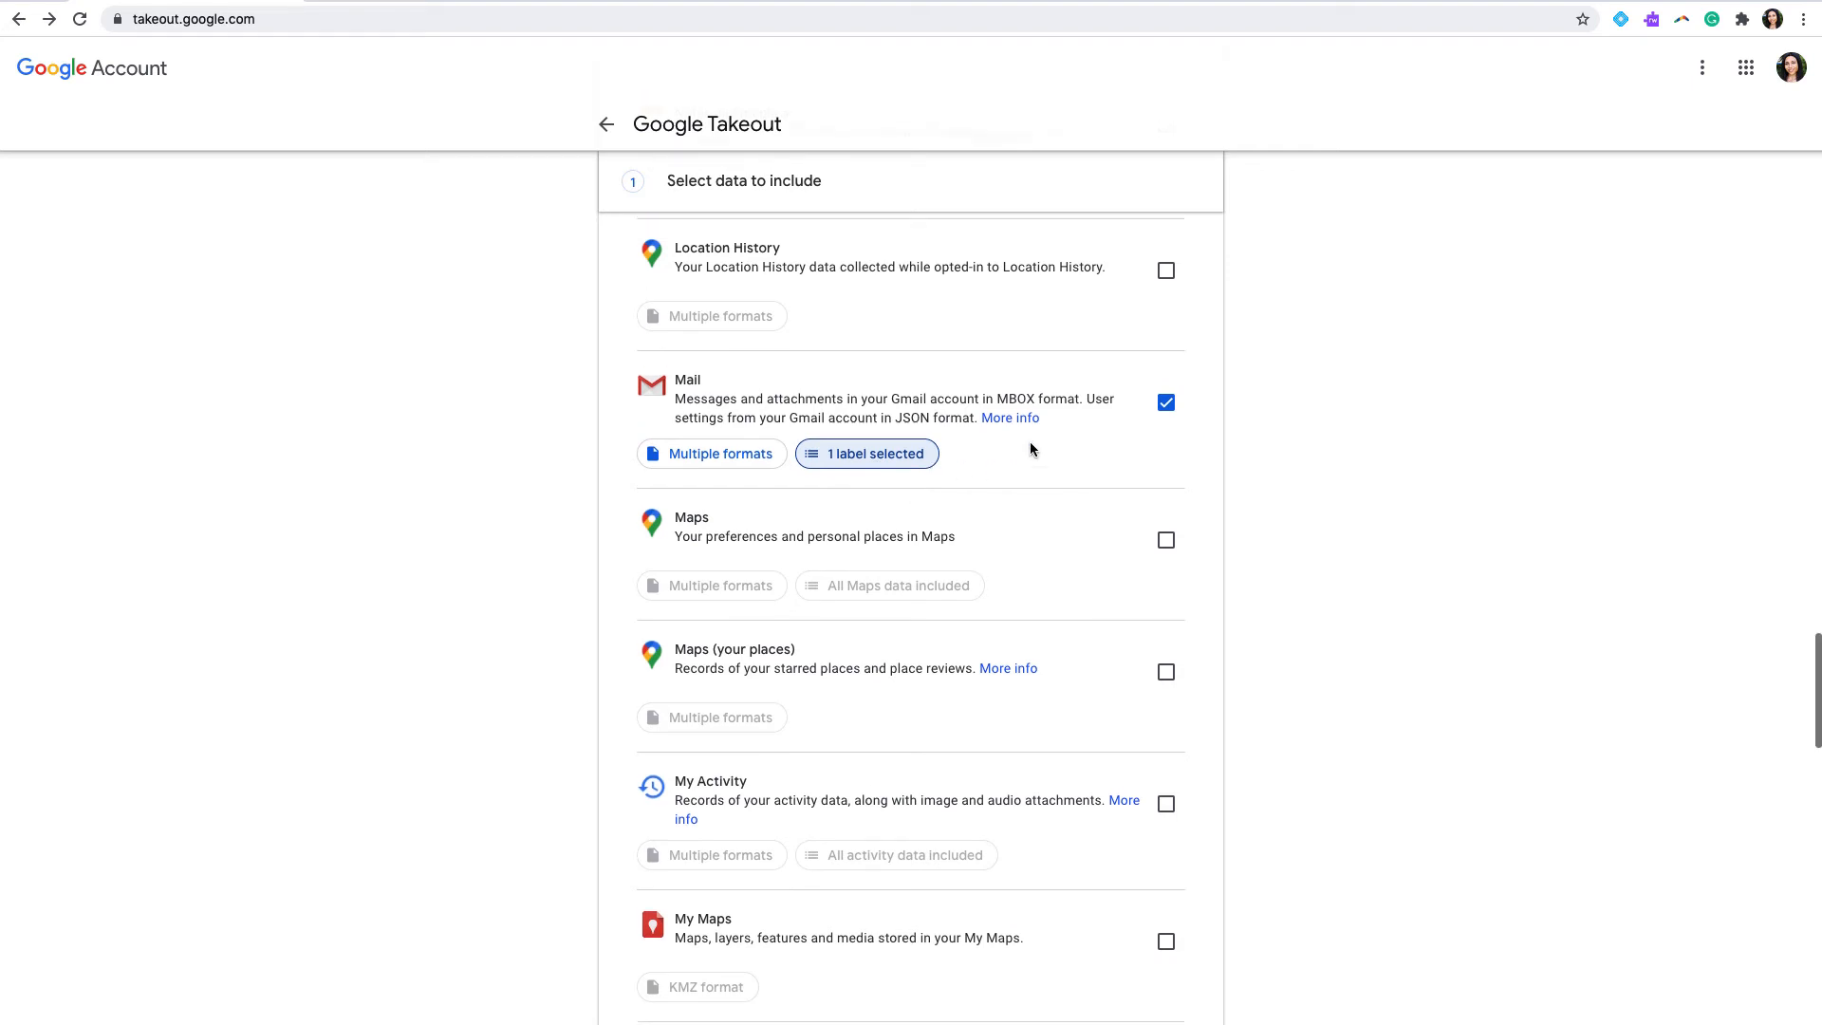
{"action": "scroll", "coordinate": [1031, 448], "scroll_direction": "down", "scroll_amount": 3}
{"action": "scroll", "coordinate": [1032, 448], "scroll_direction": "down", "scroll_amount": 8}
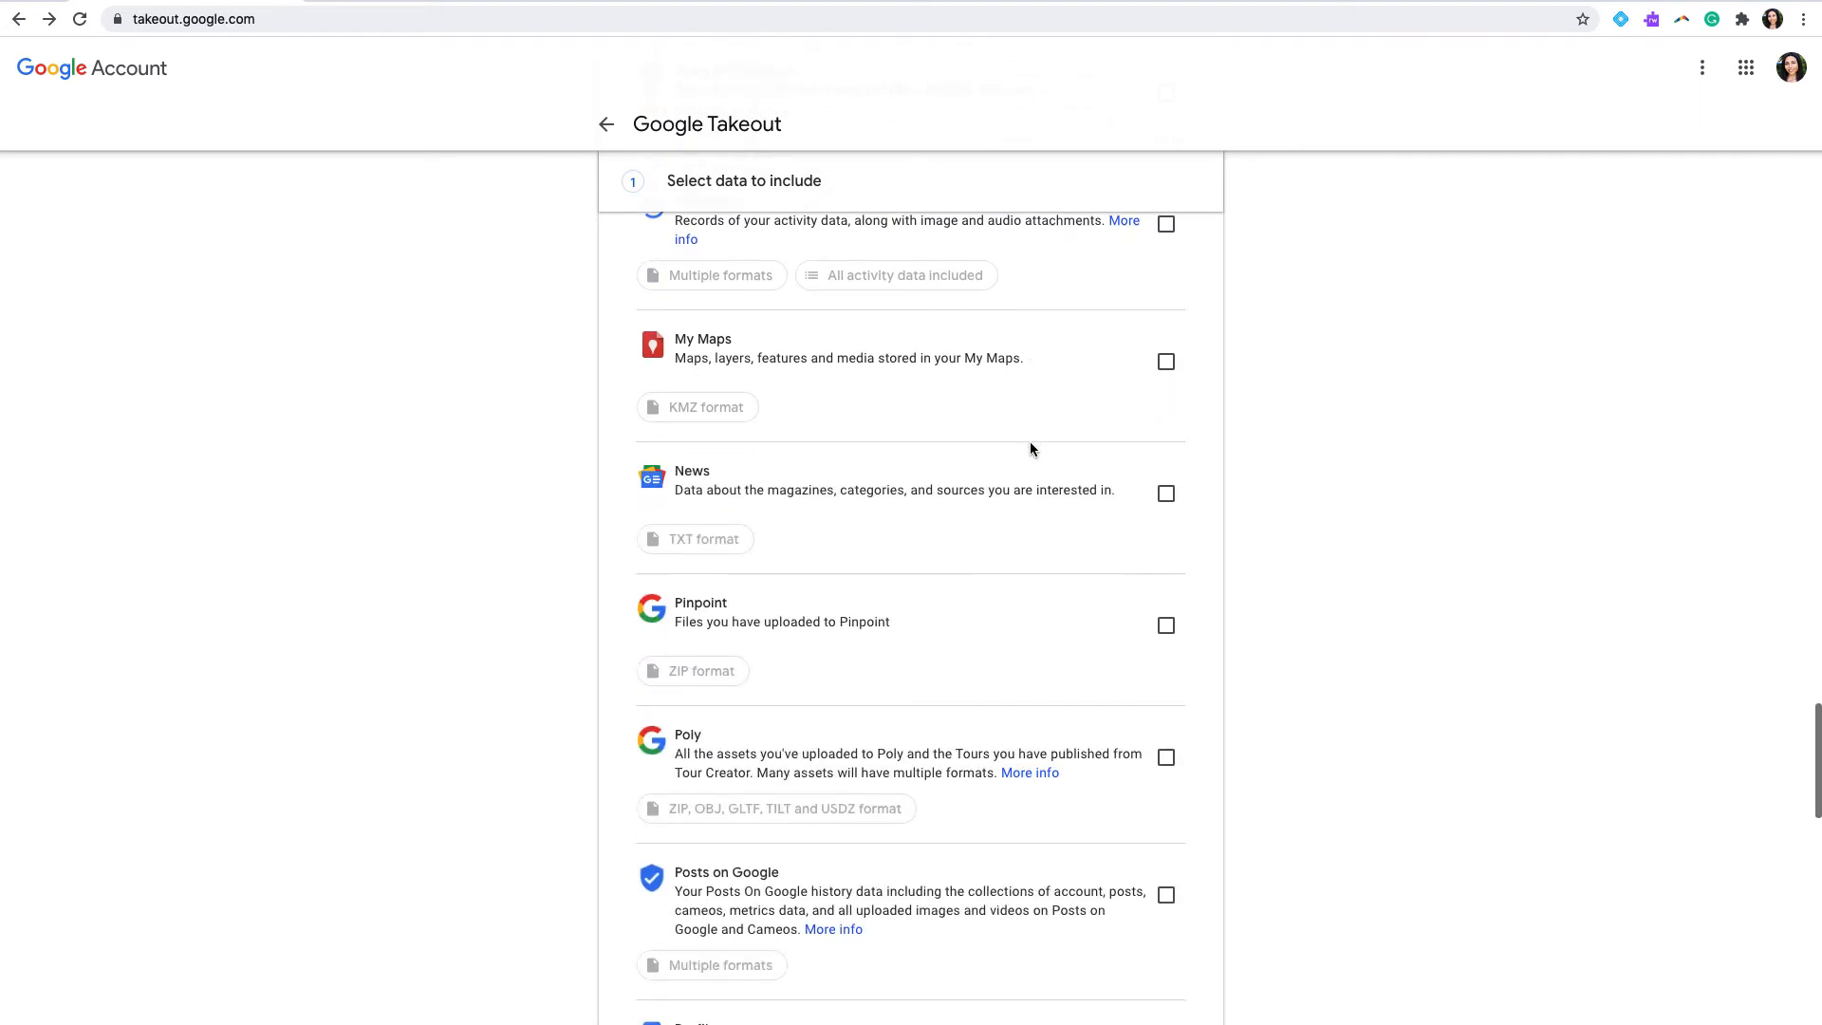
{"action": "scroll", "coordinate": [1032, 449], "scroll_direction": "down", "scroll_amount": 12}
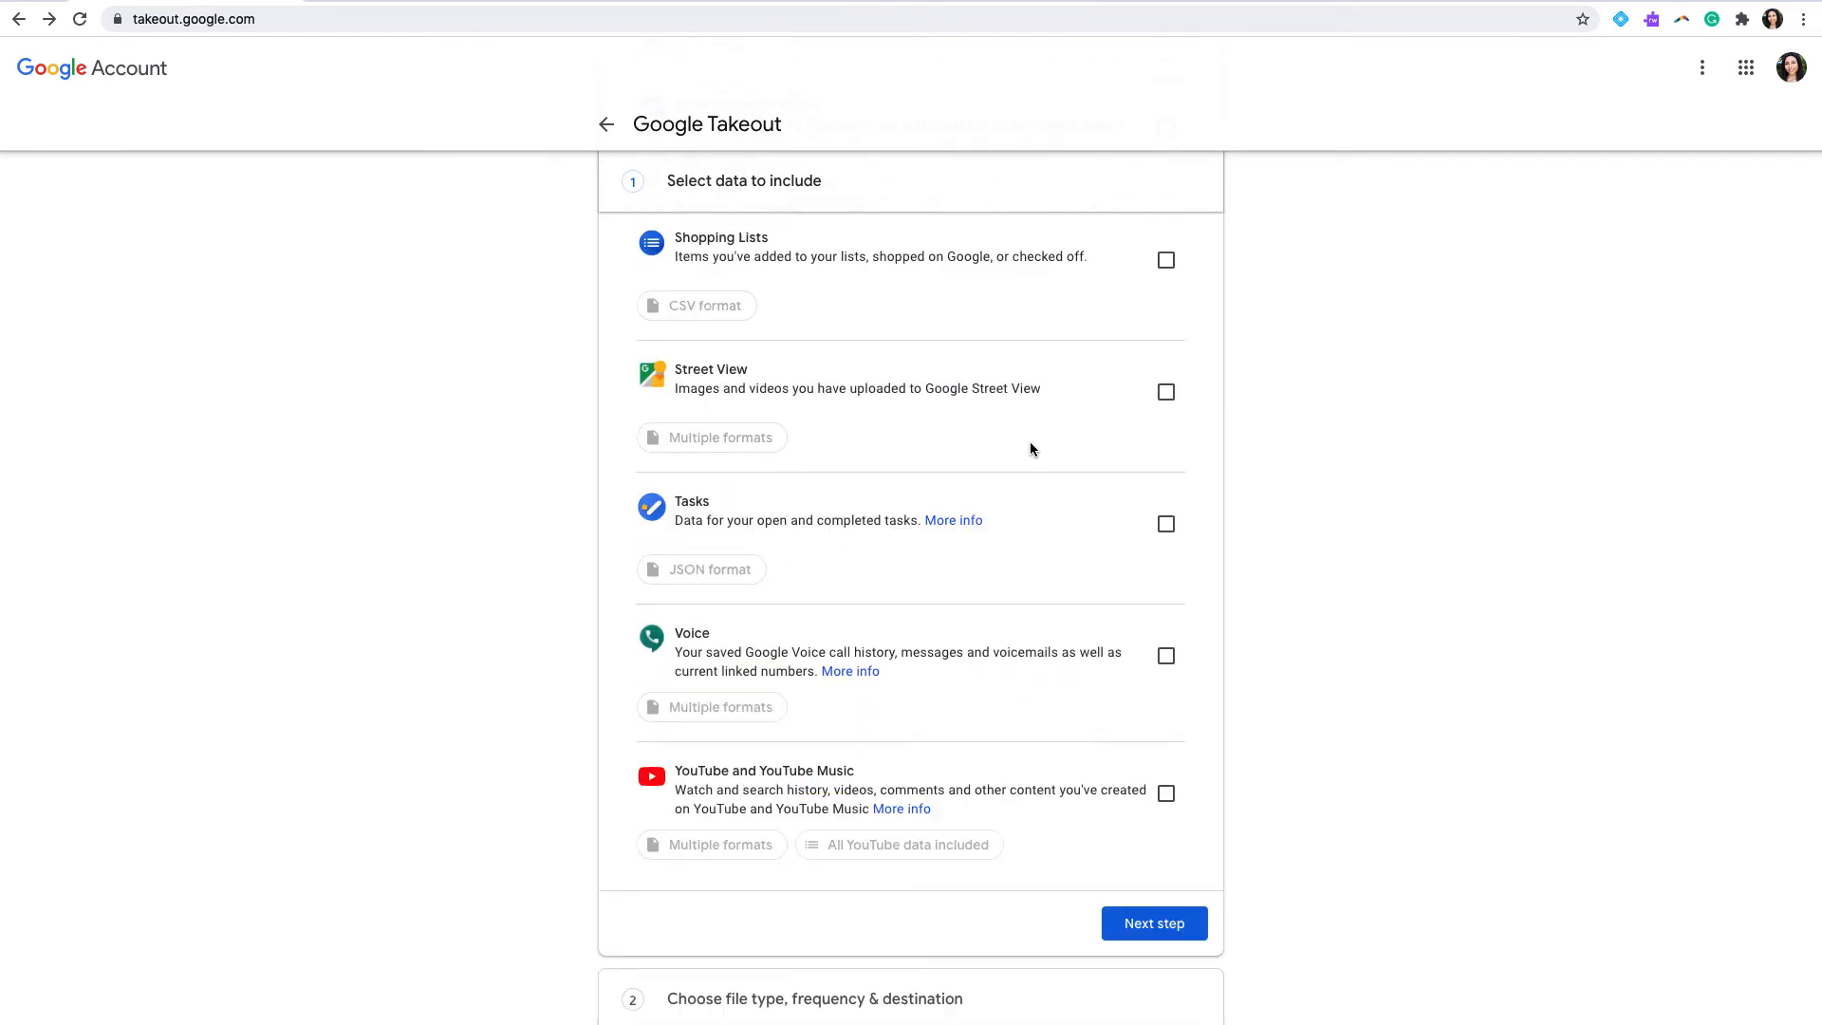
{"action": "scroll", "coordinate": [1031, 448], "scroll_direction": "down", "scroll_amount": 1}
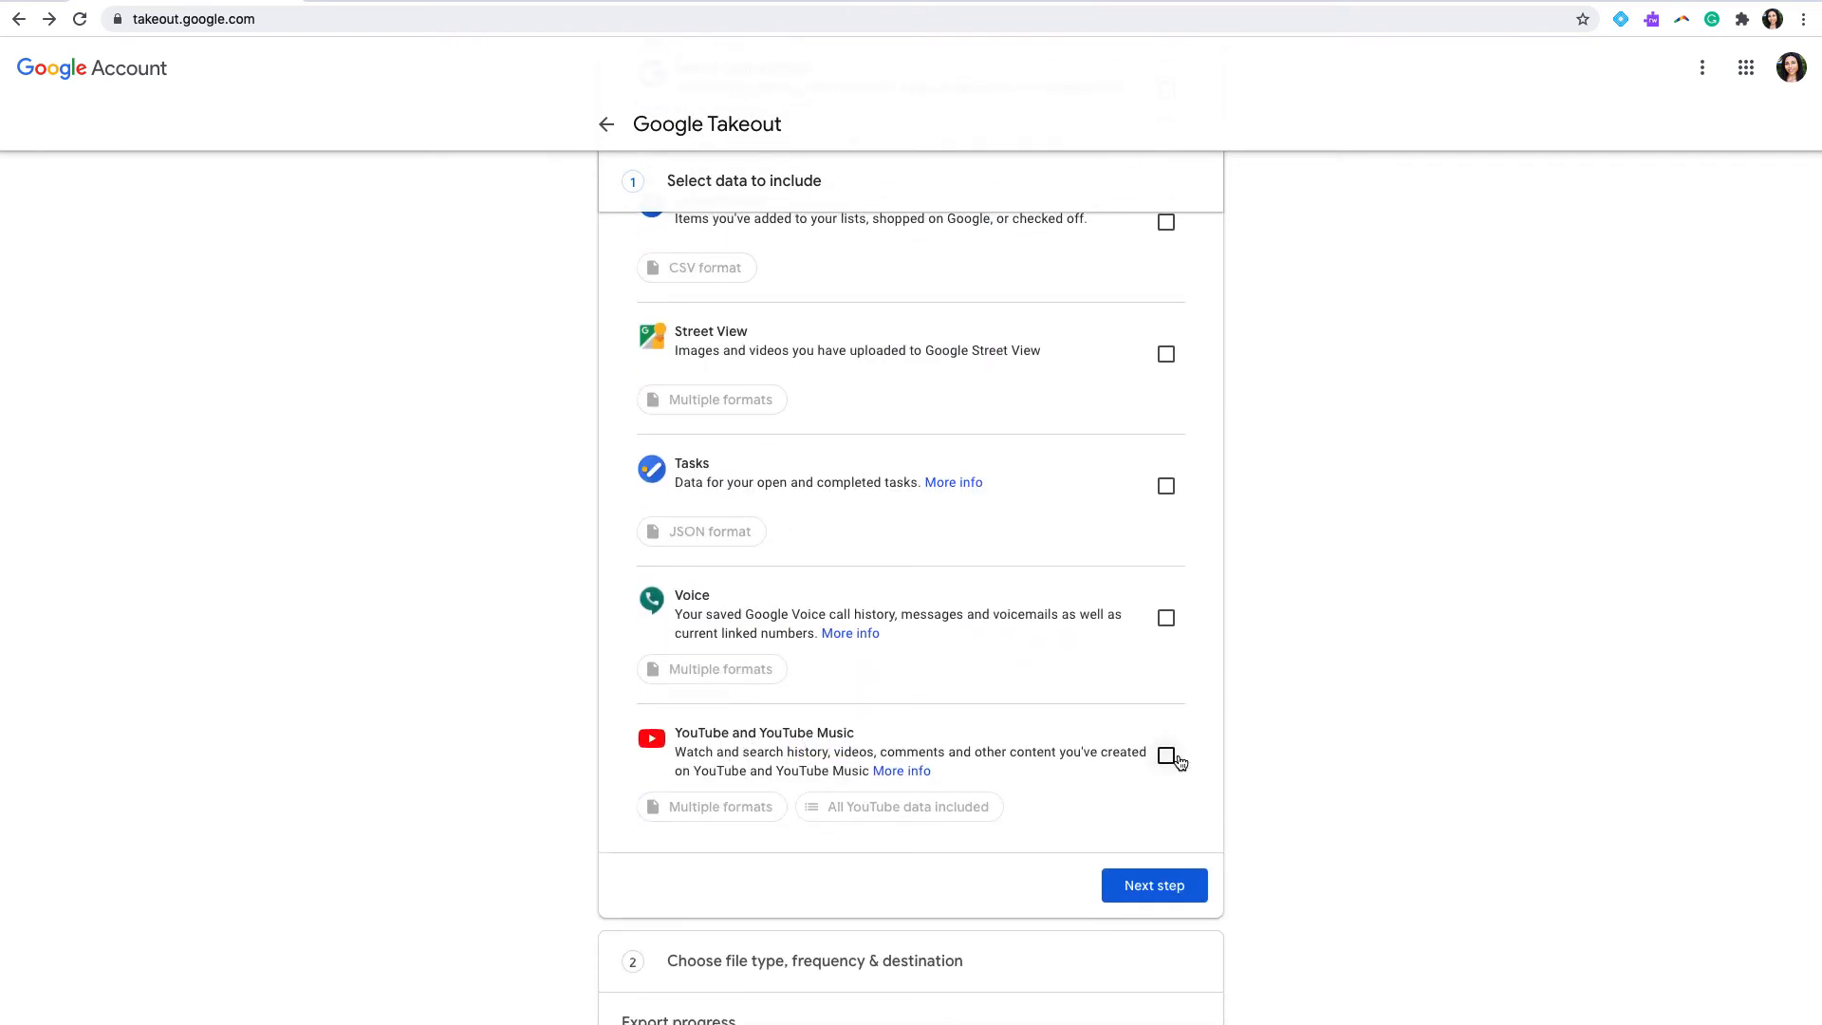
{"action": "scroll", "coordinate": [1145, 765], "scroll_direction": "down", "scroll_amount": 2}
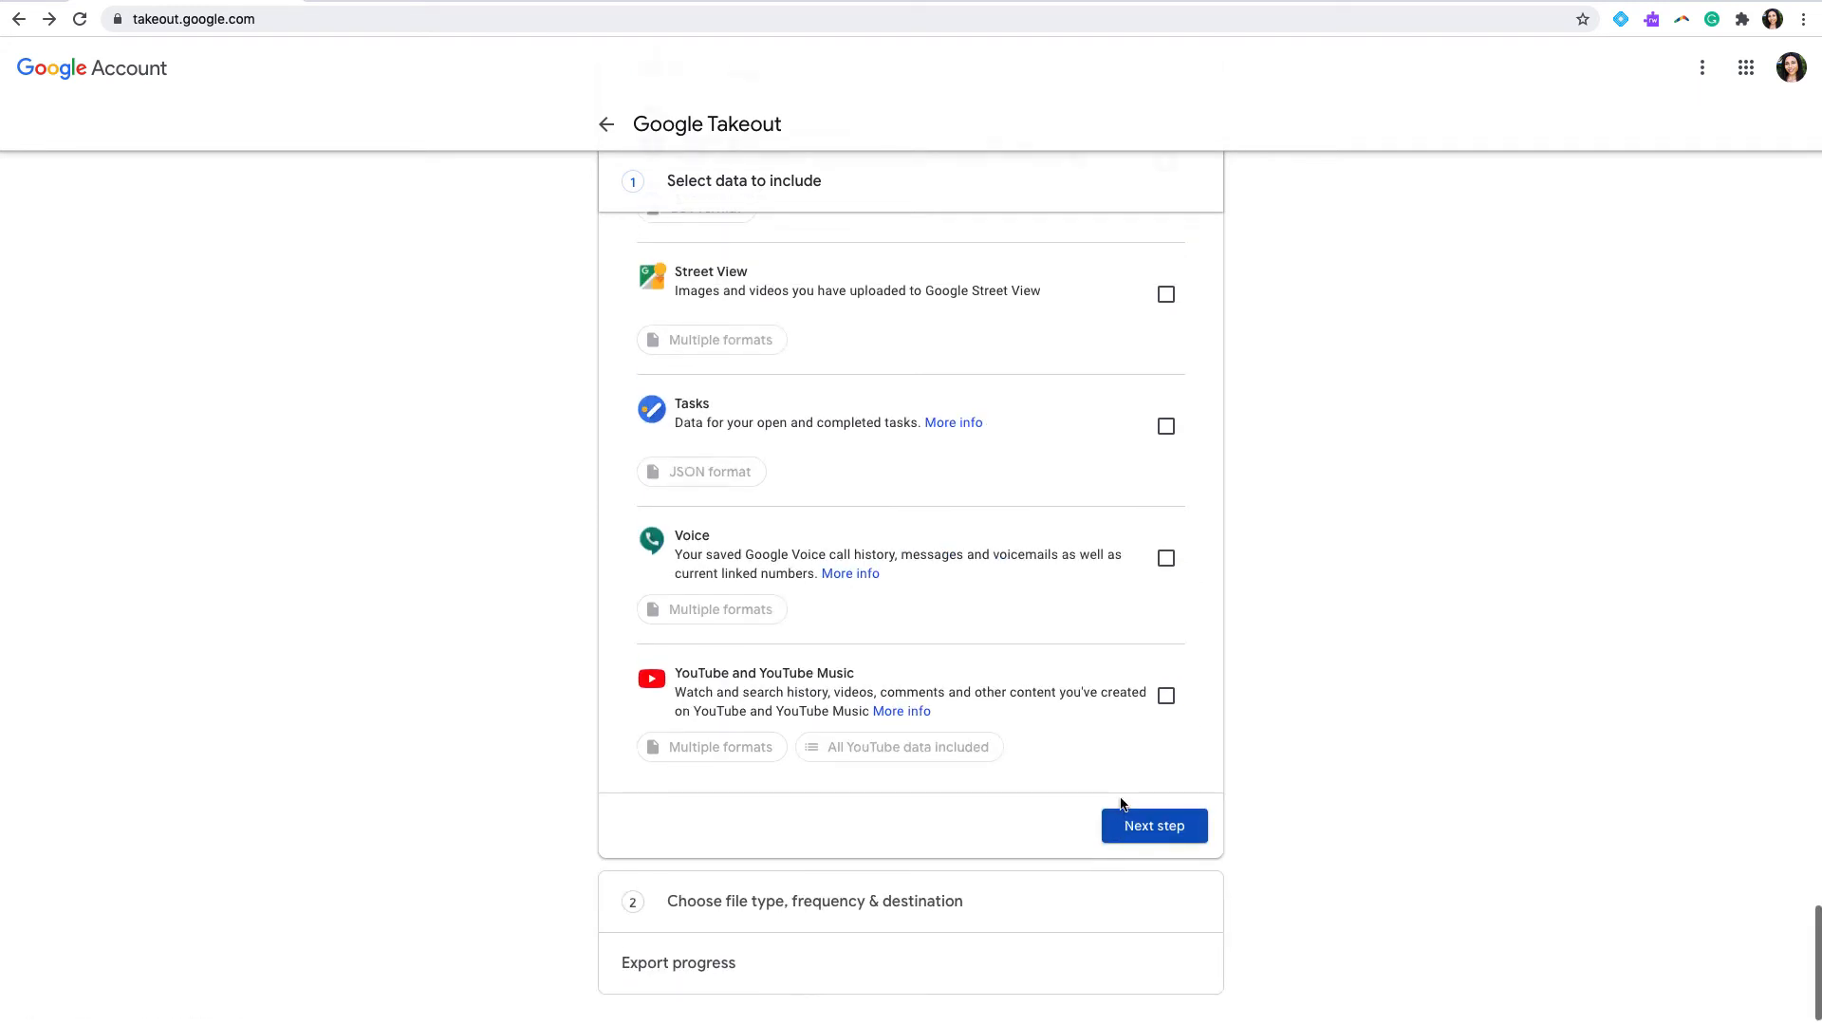
{"action": "left_click", "coordinate": [1138, 826]}
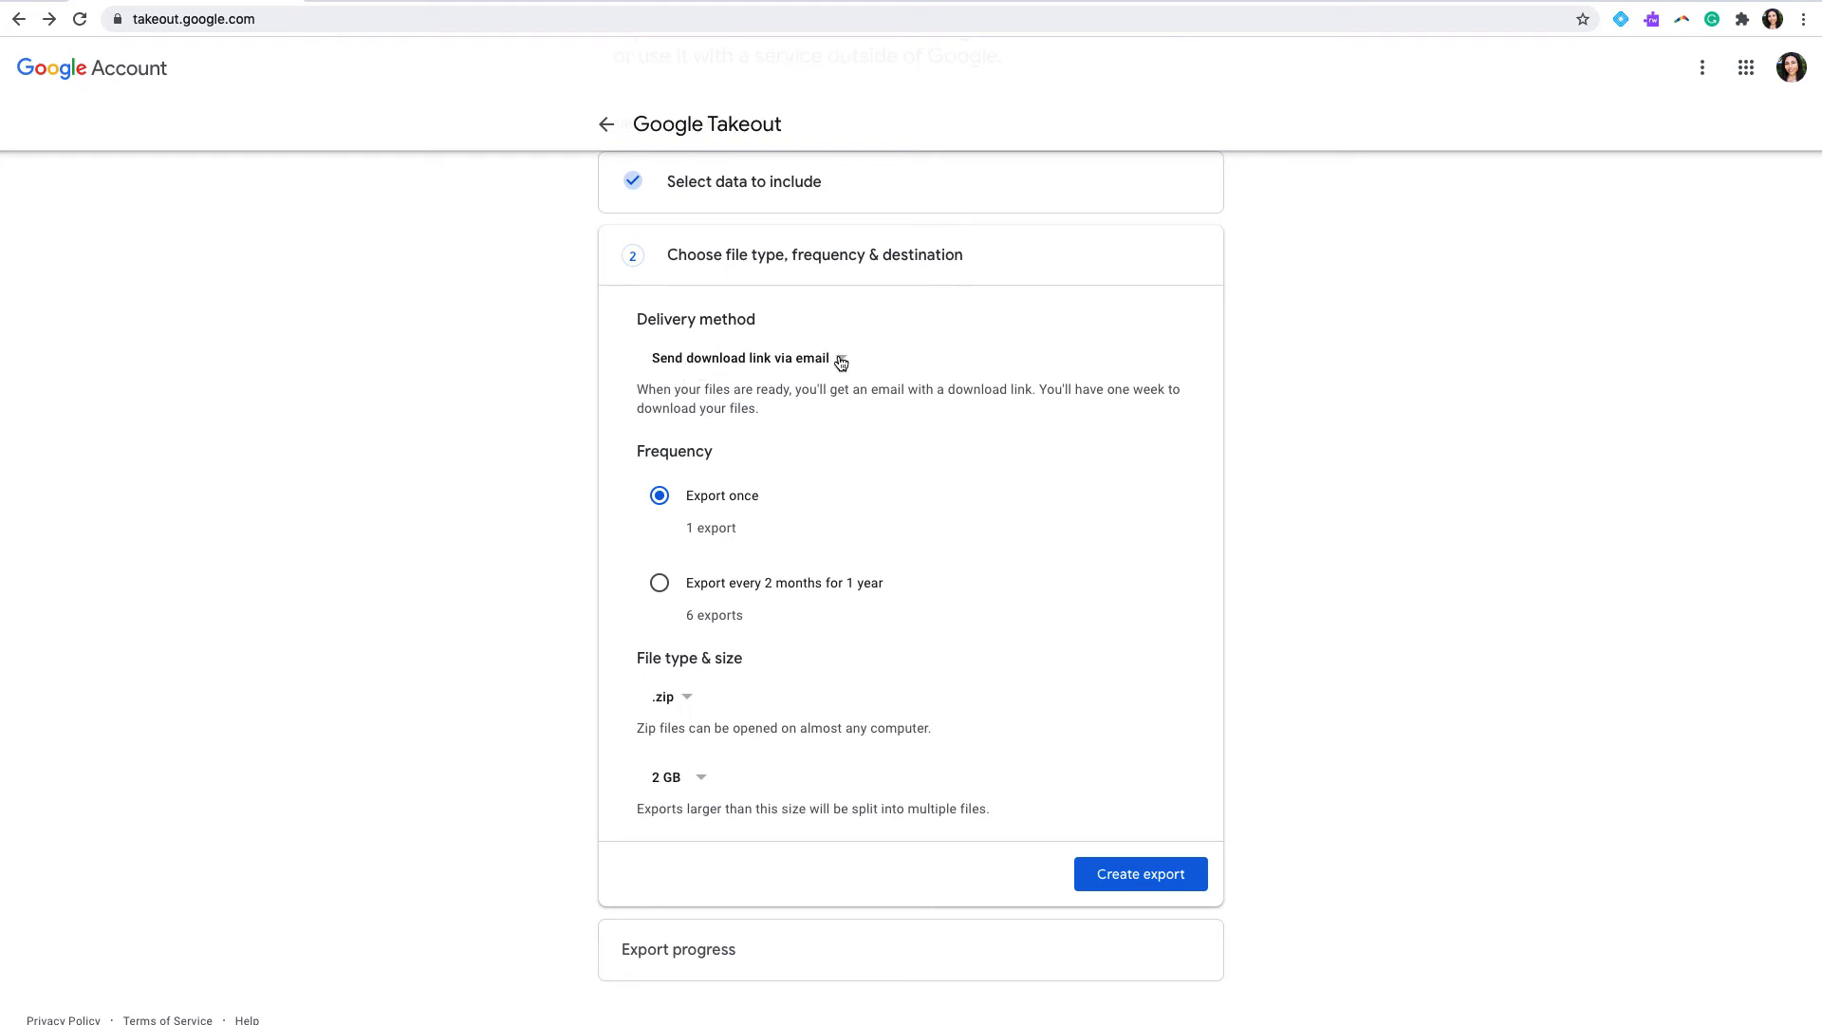
{"action": "scroll", "coordinate": [768, 400], "scroll_direction": "down", "scroll_amount": 1}
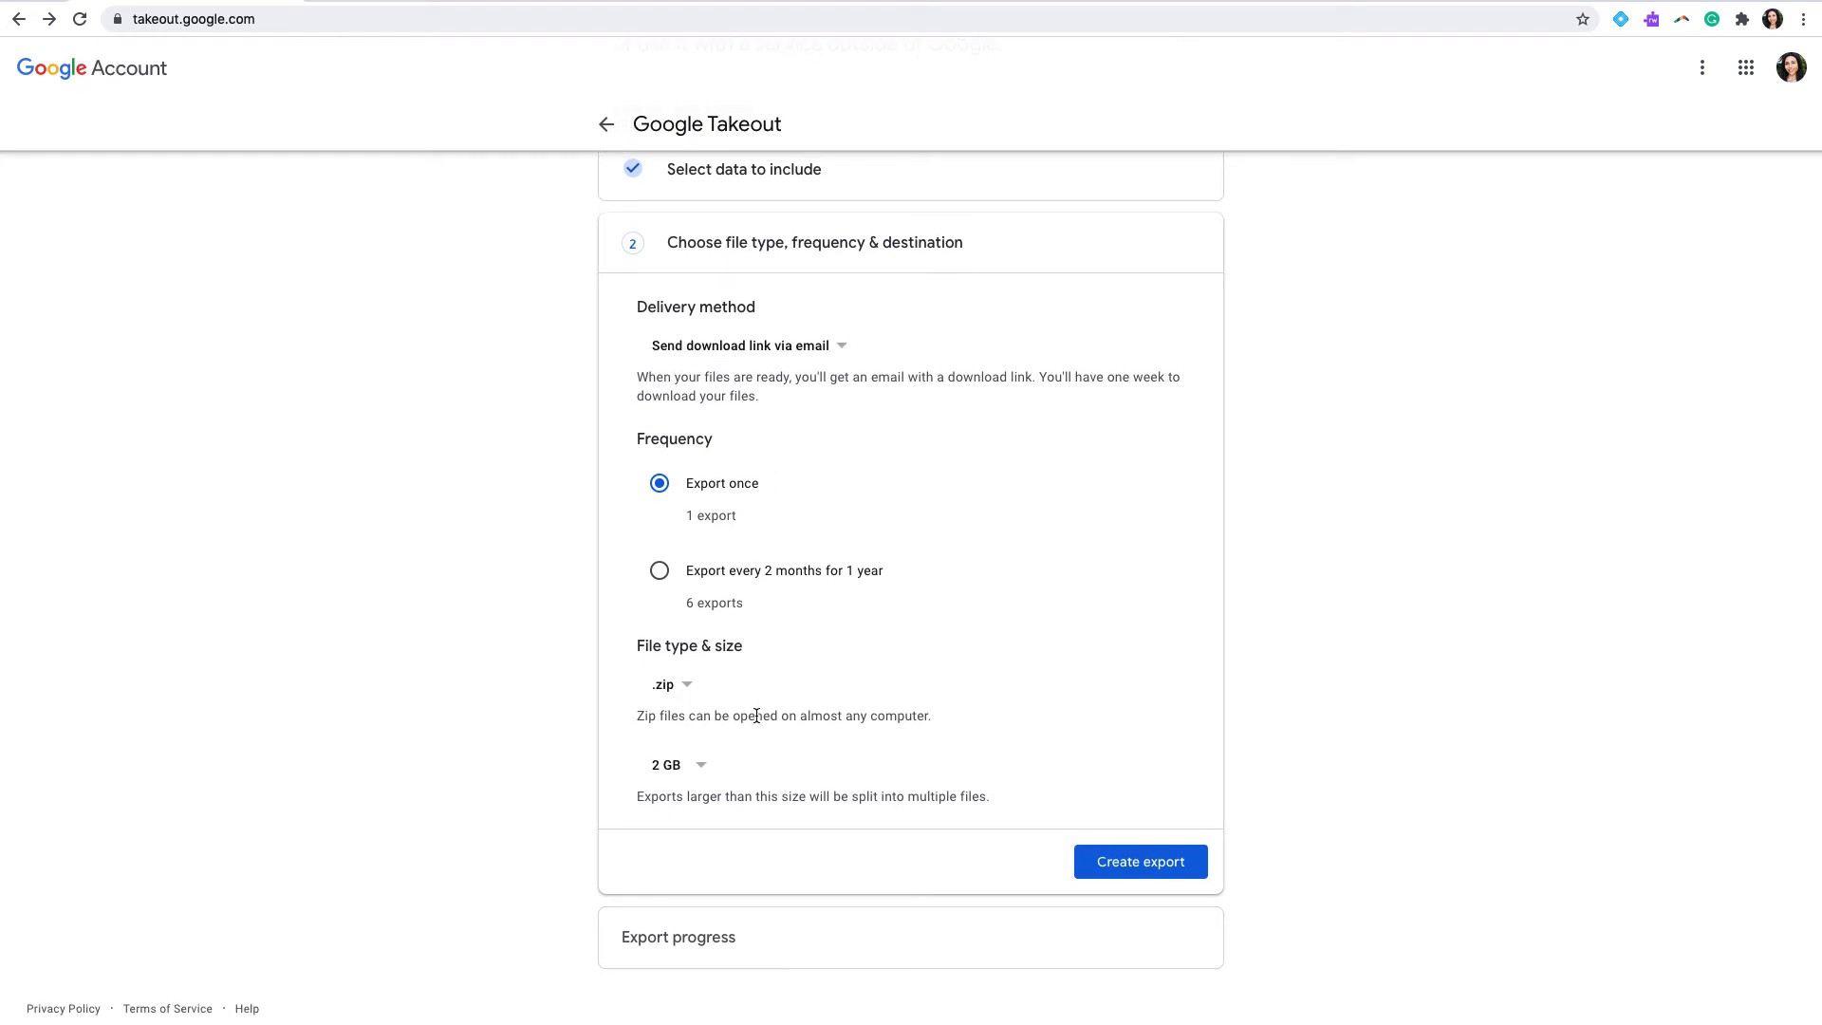
{"action": "left_click", "coordinate": [1183, 867]}
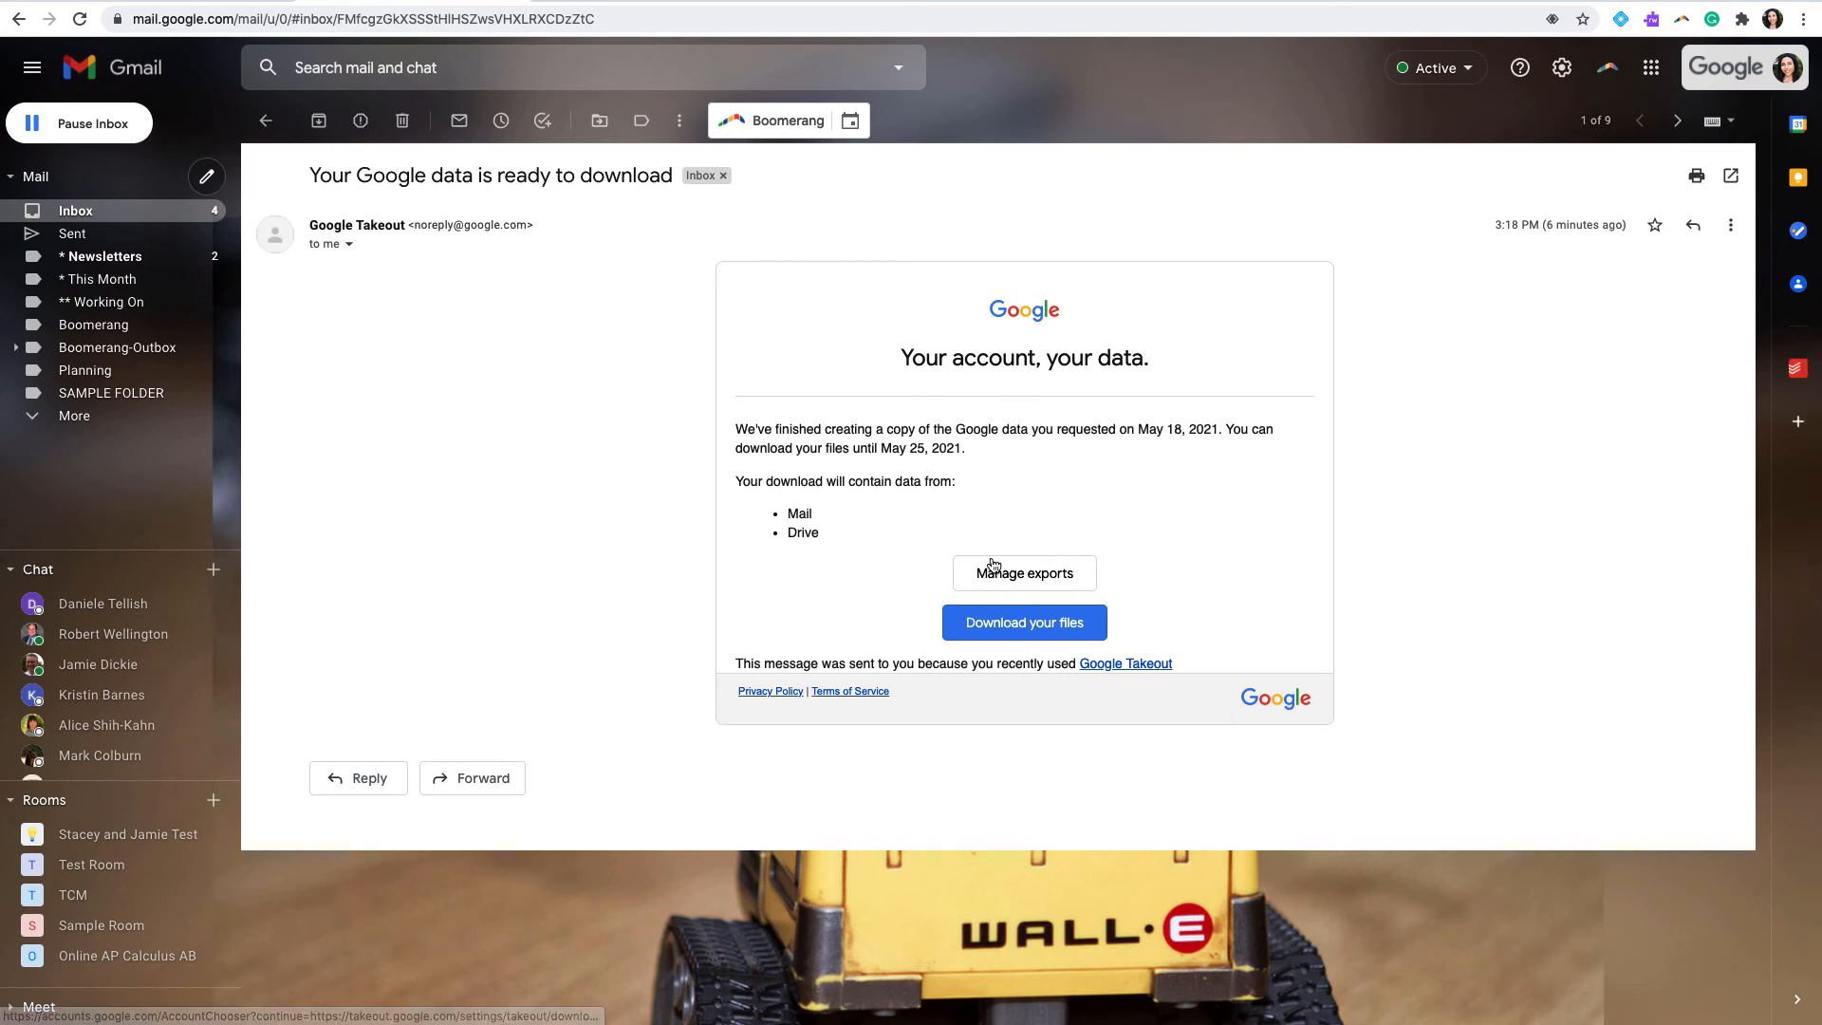
Step: Download the exported files from the Google Takeout email and open the downloaded zip archive
{"action": "left_click", "coordinate": [1009, 625]}
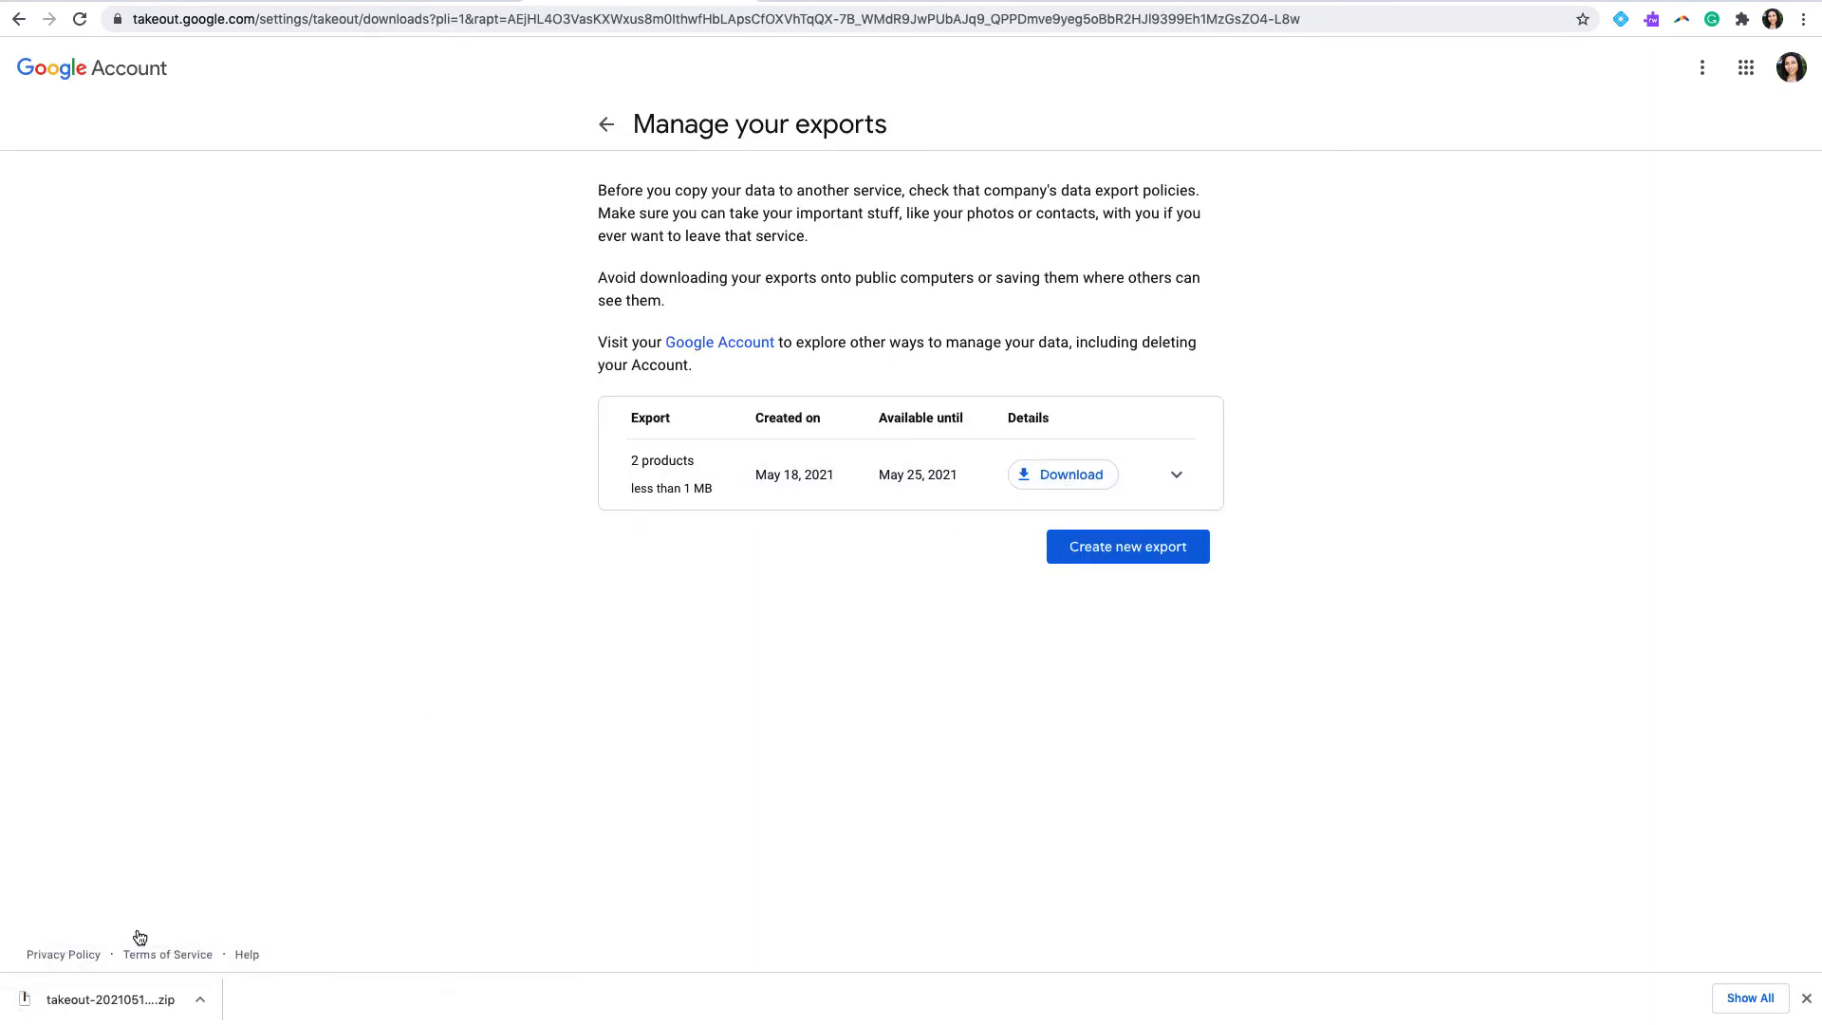
{"action": "left_click", "coordinate": [147, 1001]}
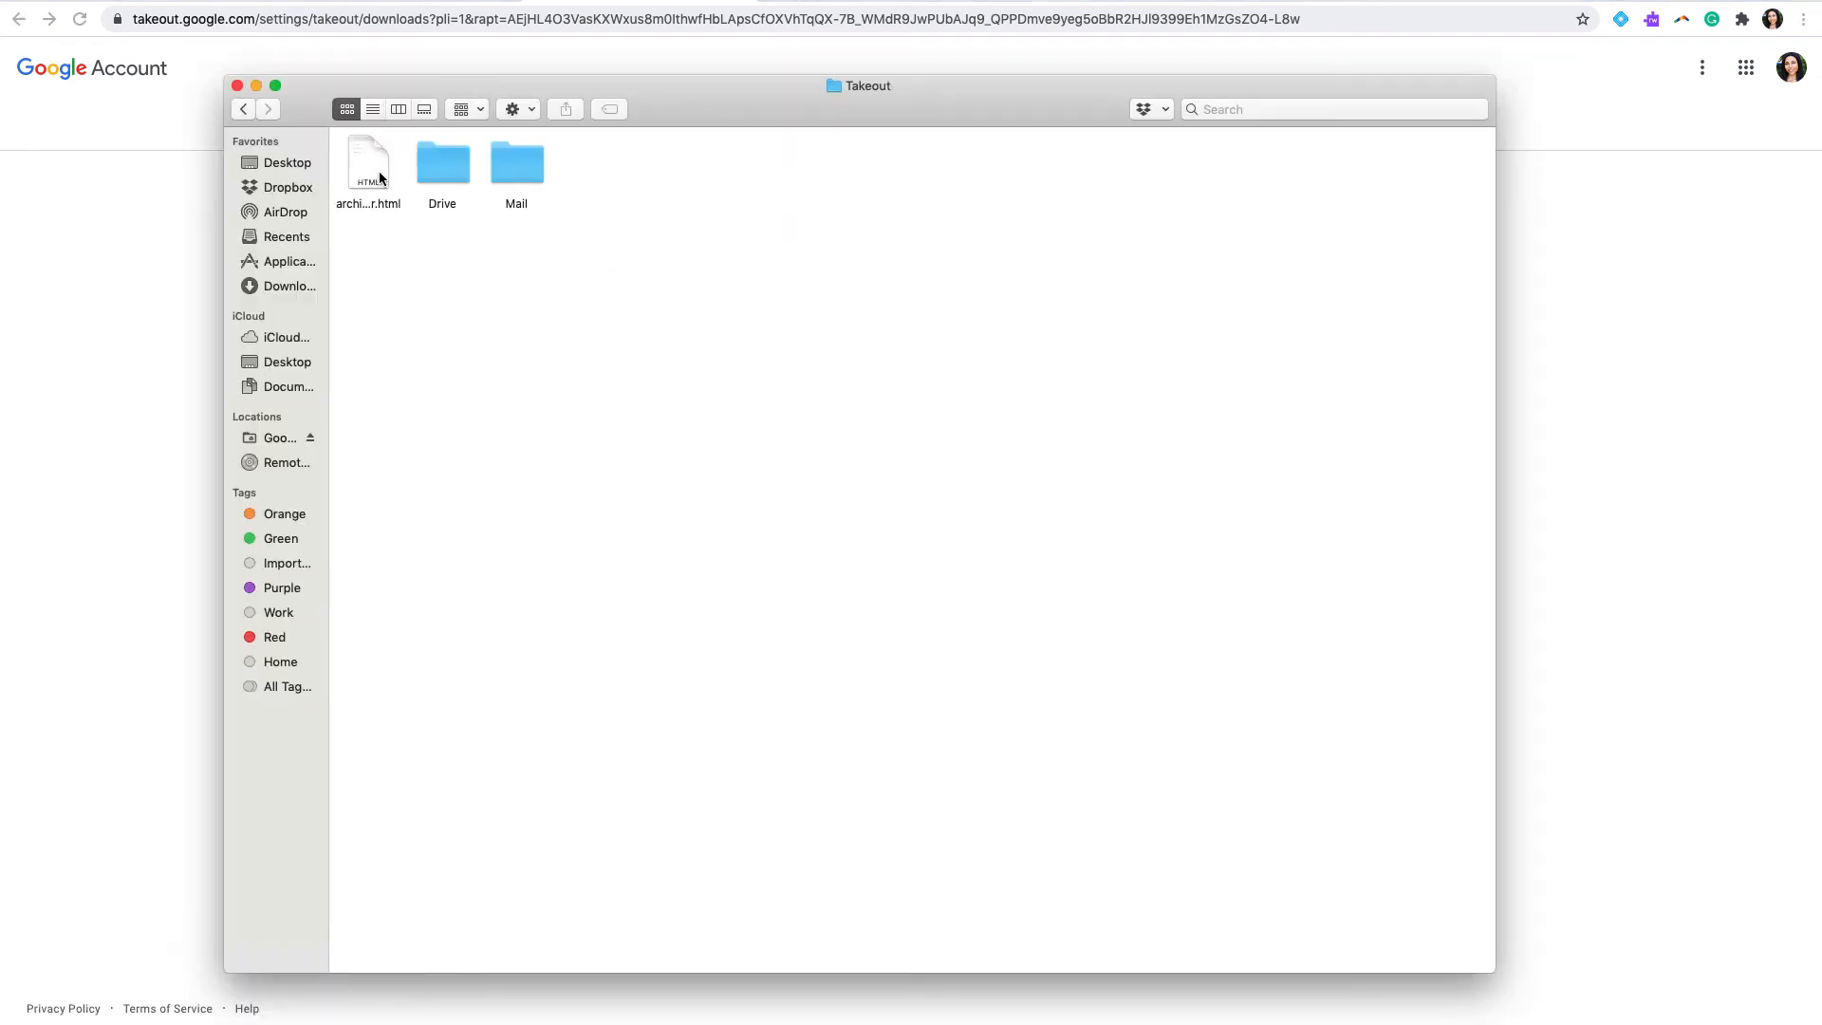
Step: Open SAMPLE FOLDER inside the exported Drive folder and preview Sample Doc.docx
{"action": "double_click", "coordinate": [448, 171]}
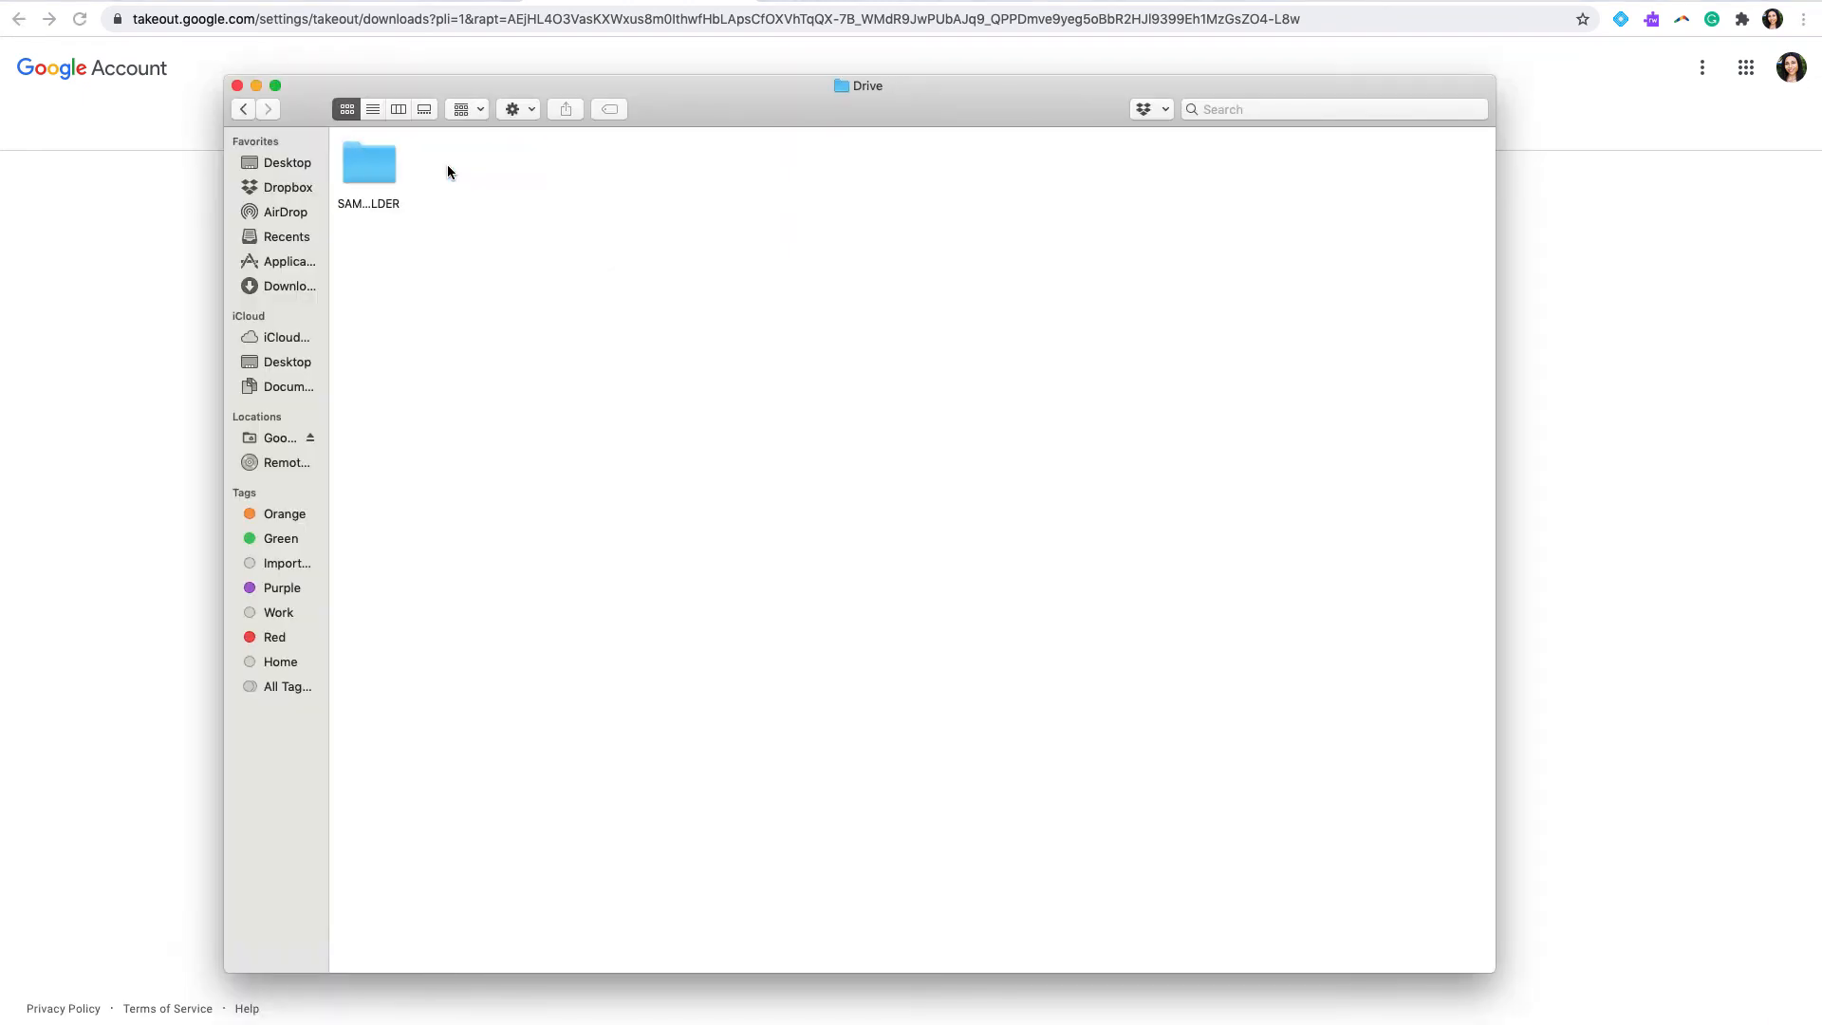
{"action": "left_click", "coordinate": [378, 201]}
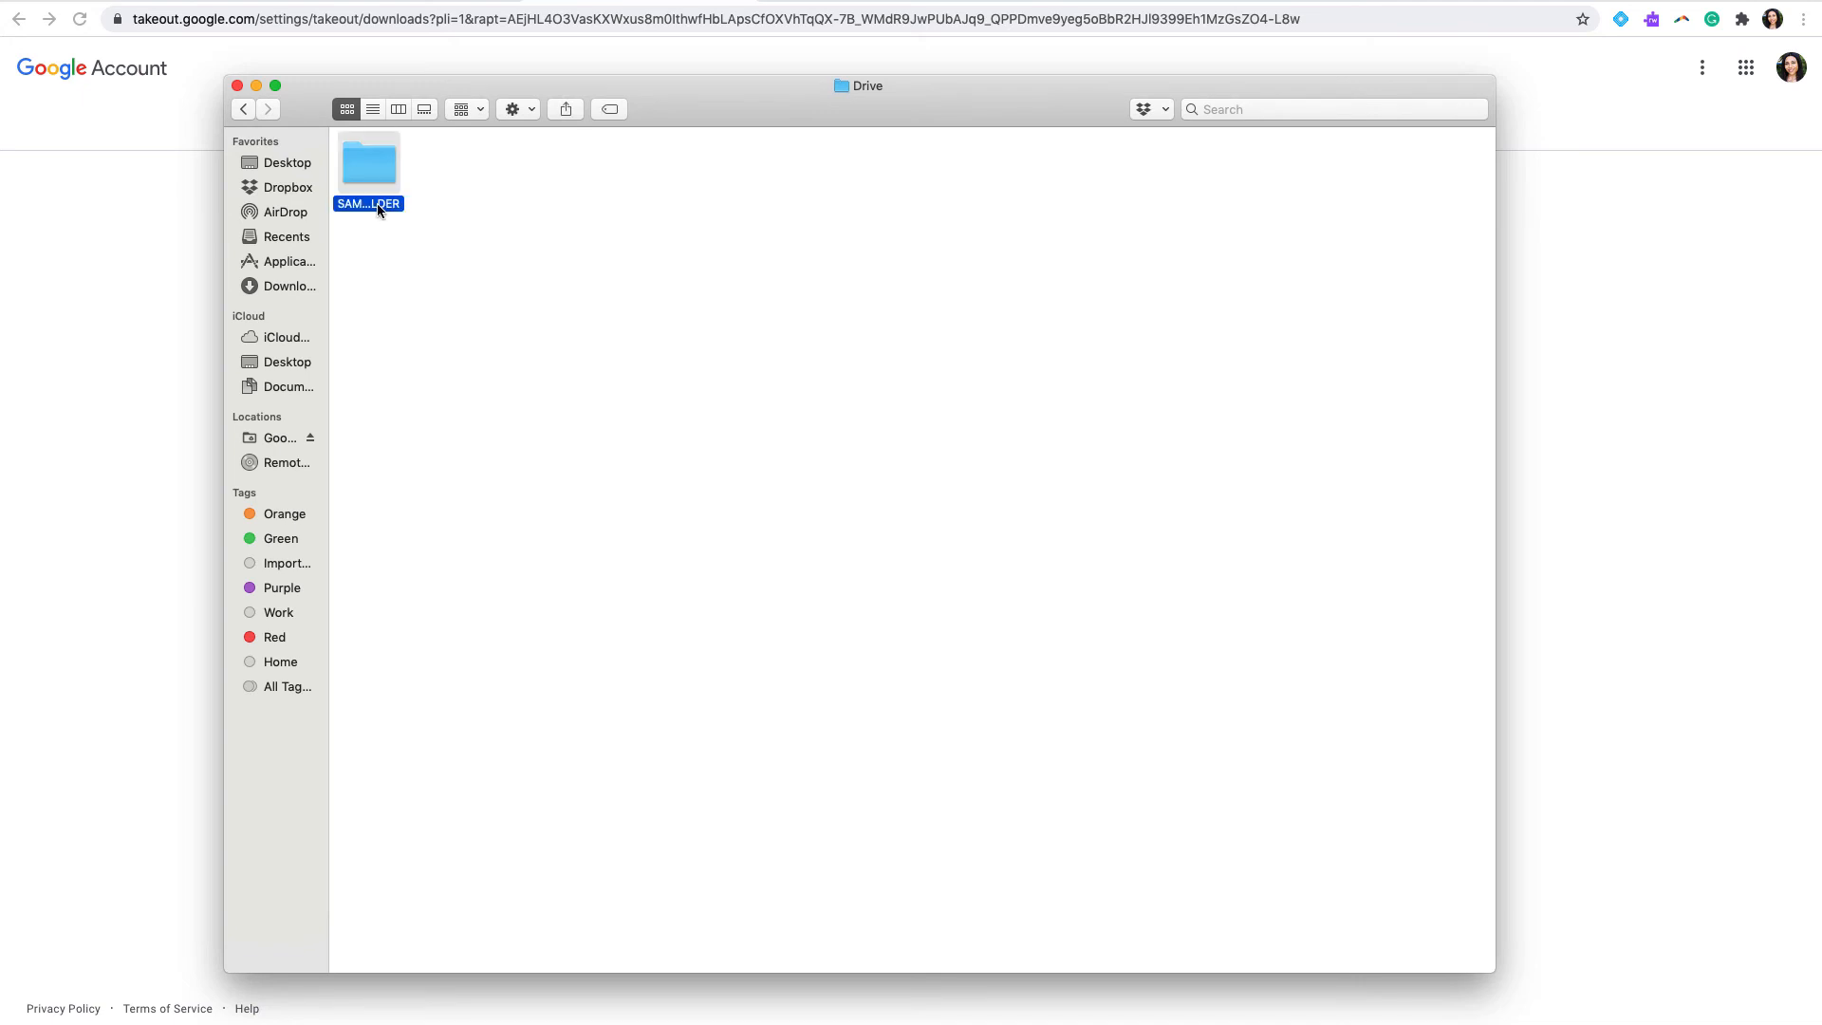
{"action": "double_click", "coordinate": [379, 155]}
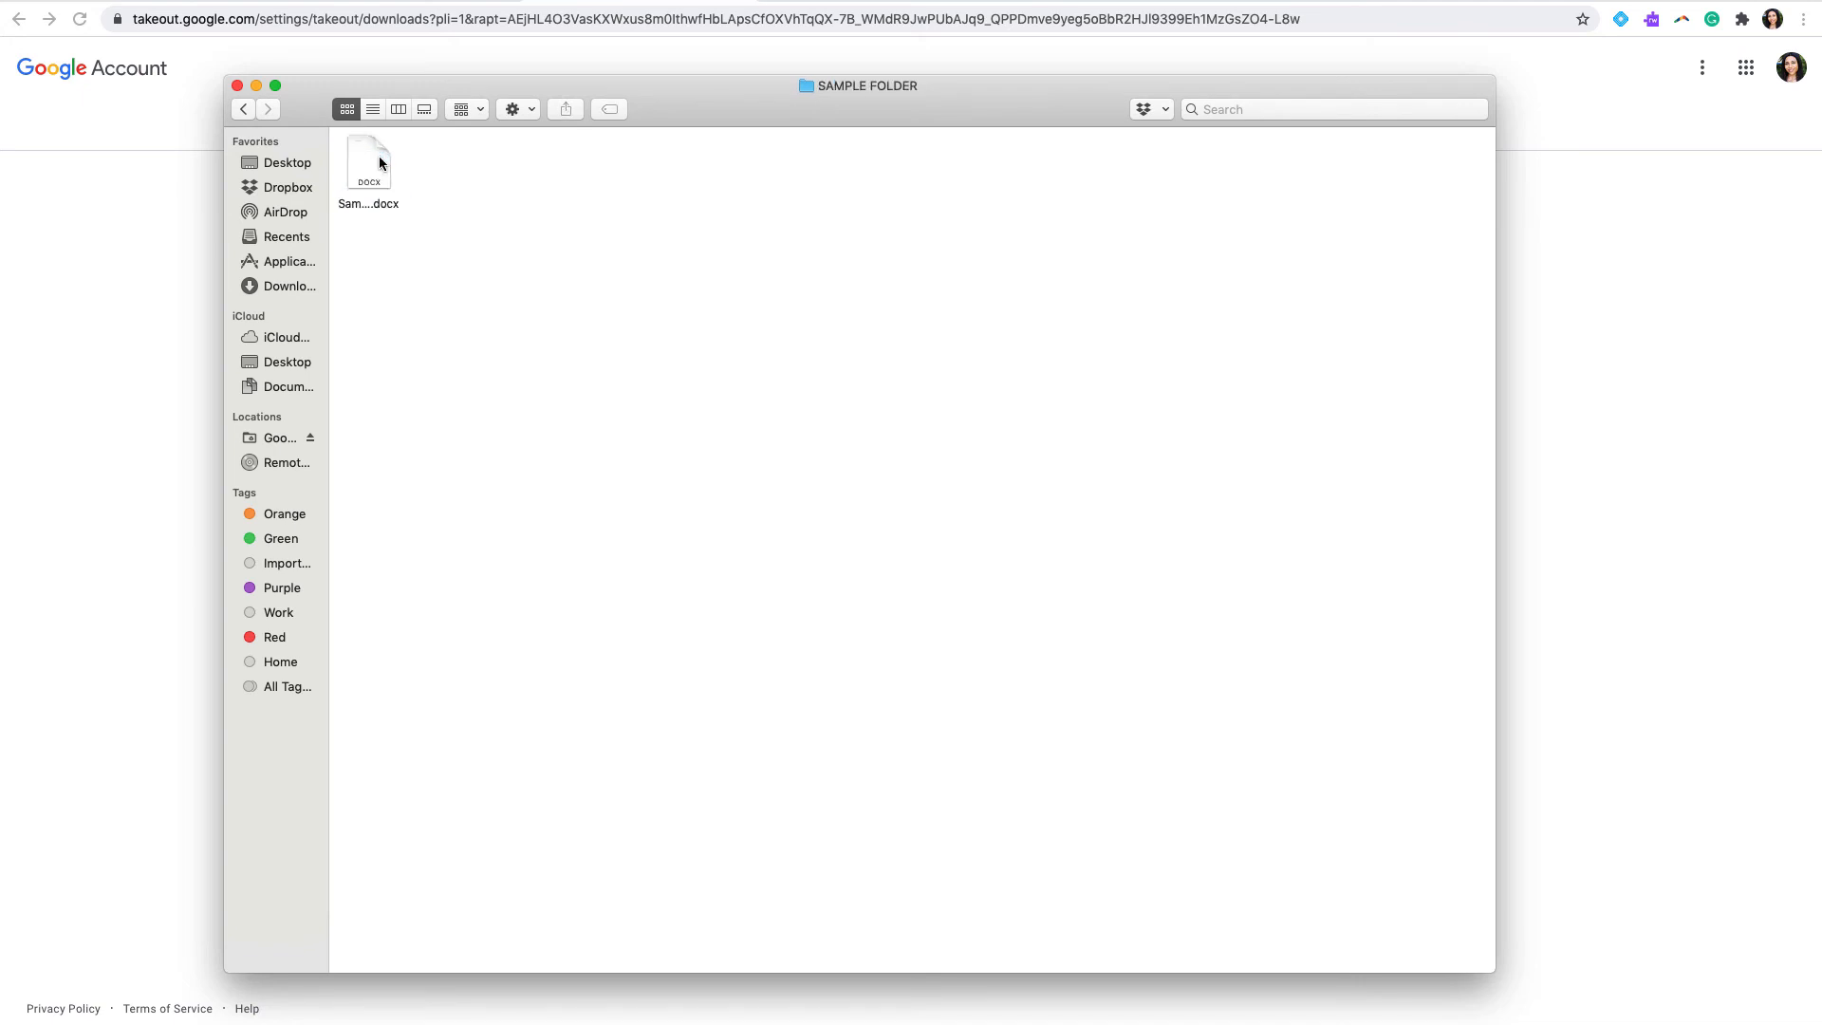
{"action": "left_click", "coordinate": [381, 183]}
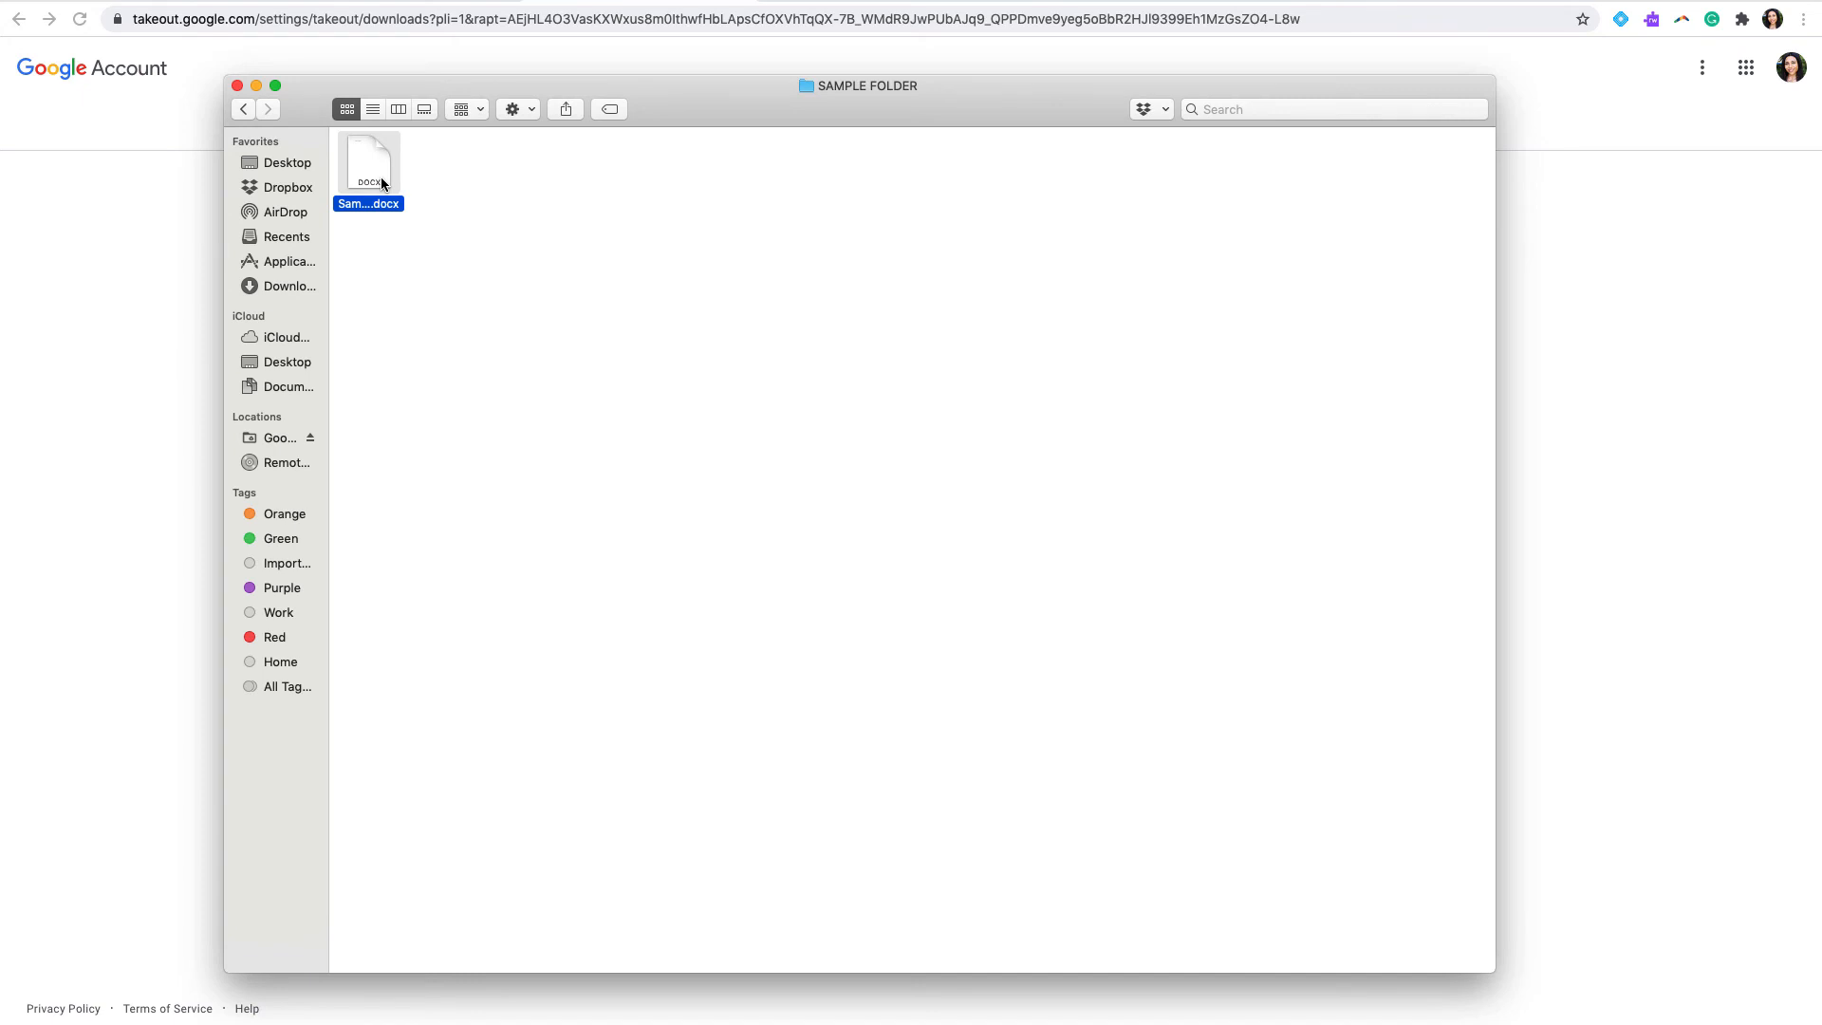
{"action": "key", "text": "space"}
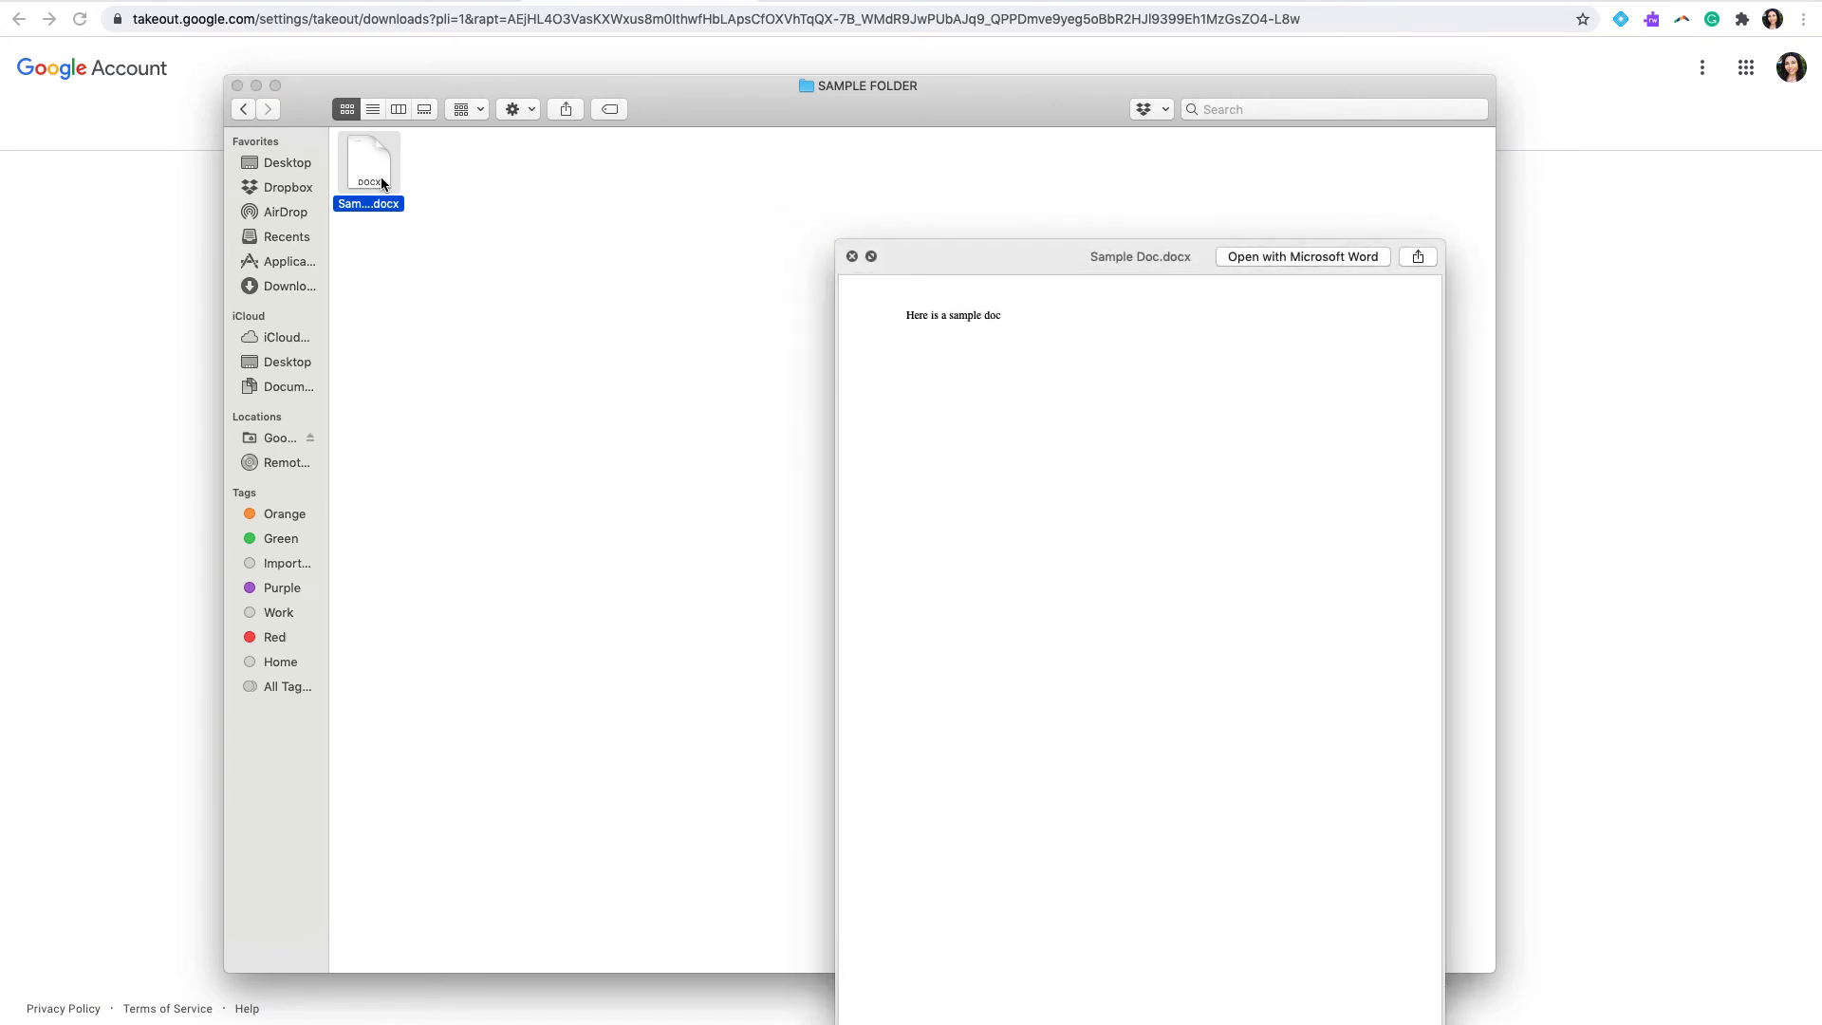
{"action": "left_click_drag", "start_coordinate": [1008, 252], "coordinate": [837, 168]}
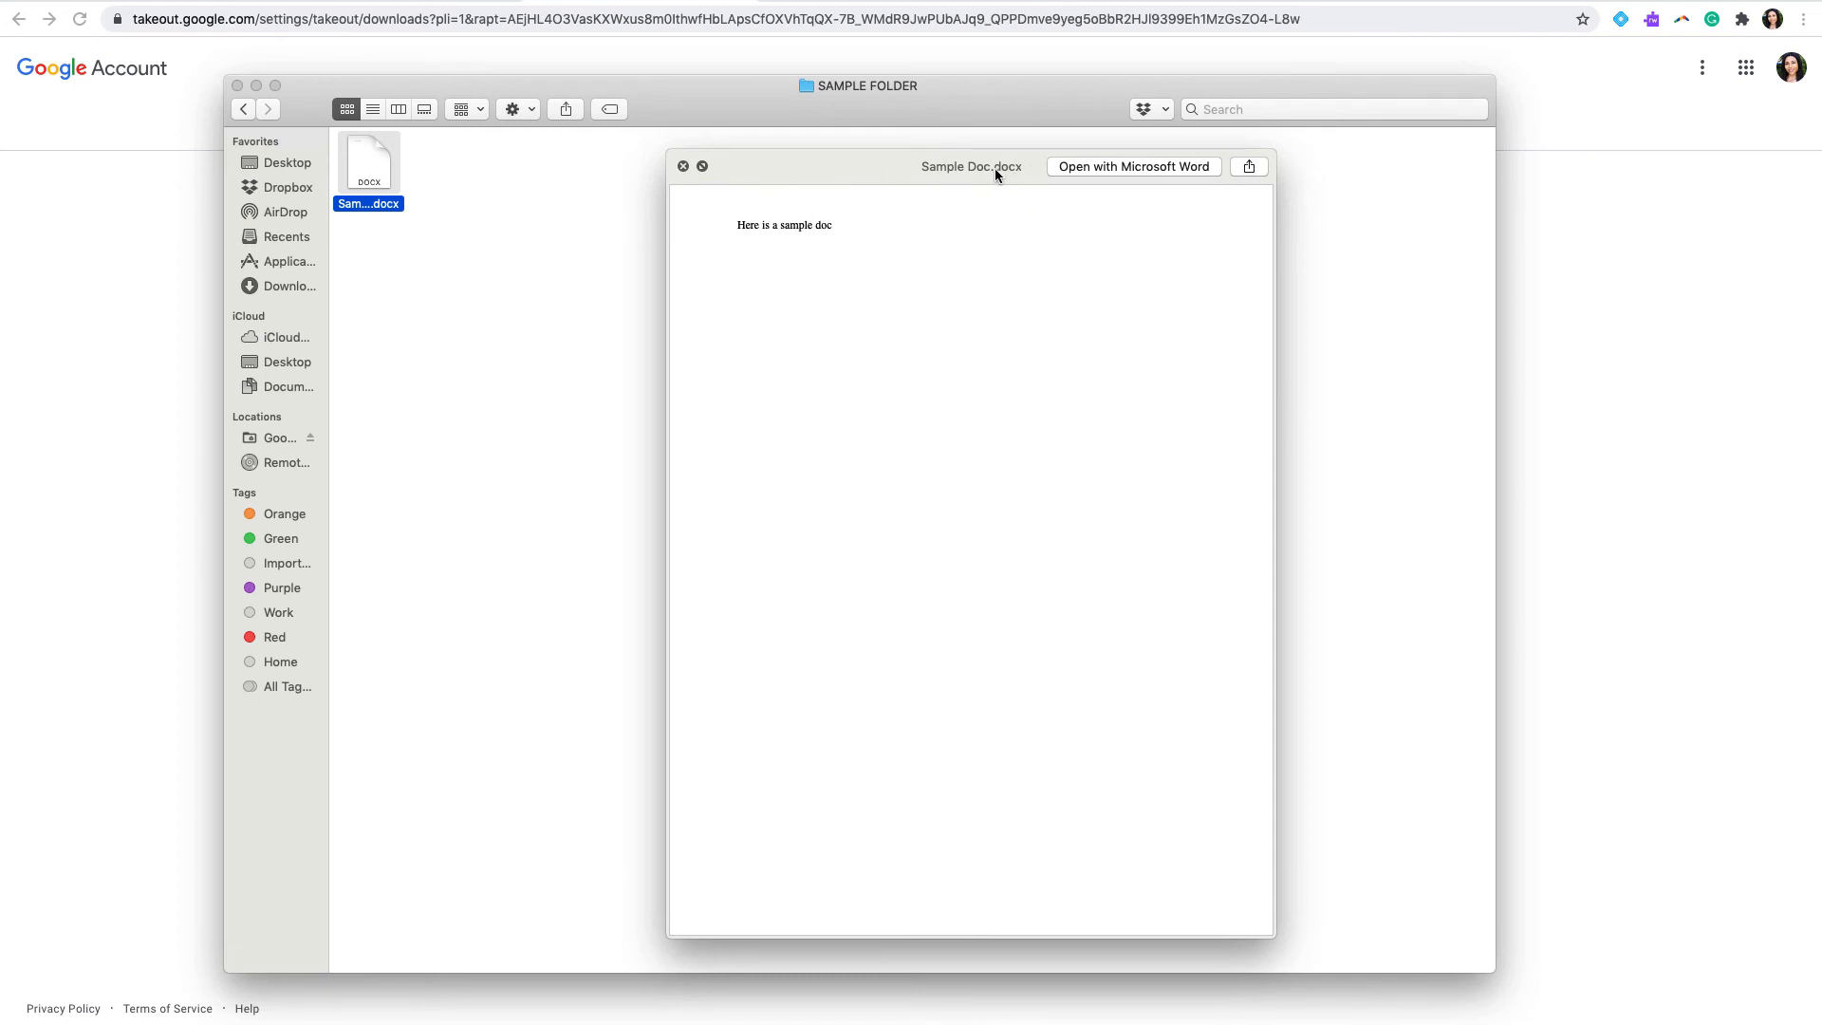
{"action": "left_click", "coordinate": [683, 166]}
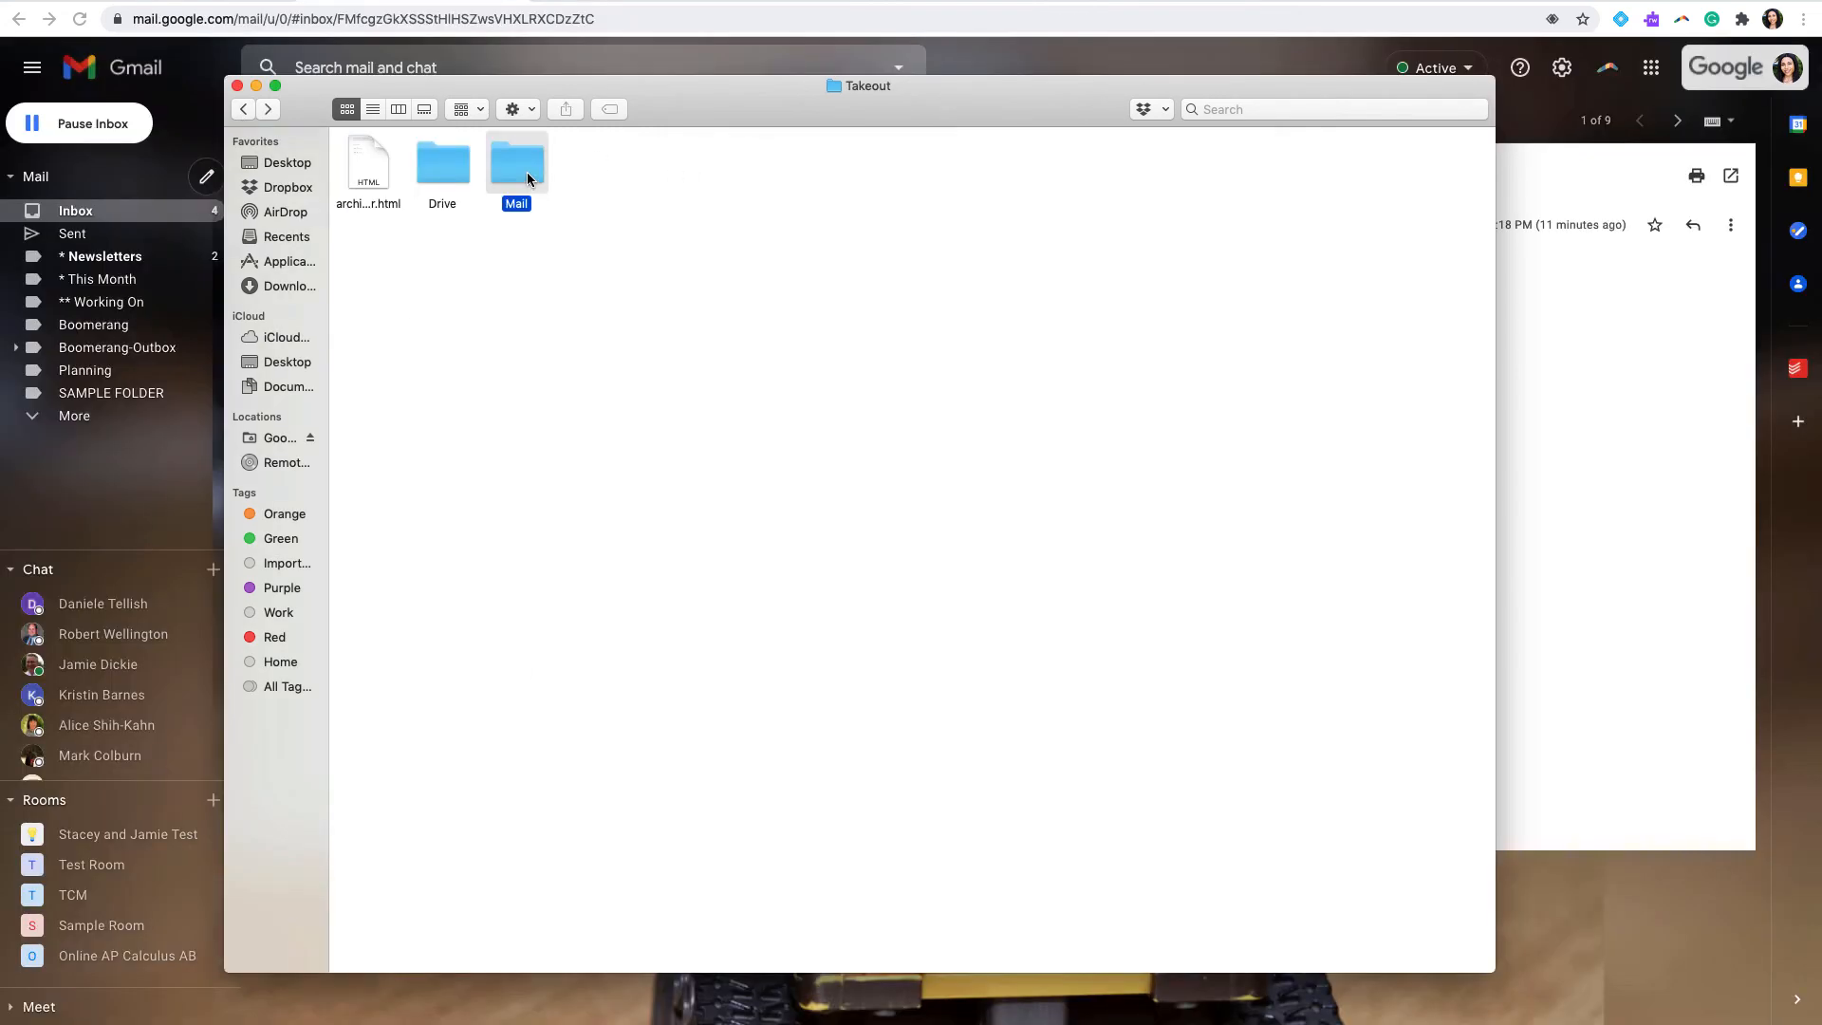
Step: Go to the exported Mail folder, check the mailbox file's full name and open SAMPLE FOLDER.mbox in the Mail app
{"action": "double_click", "coordinate": [527, 172]}
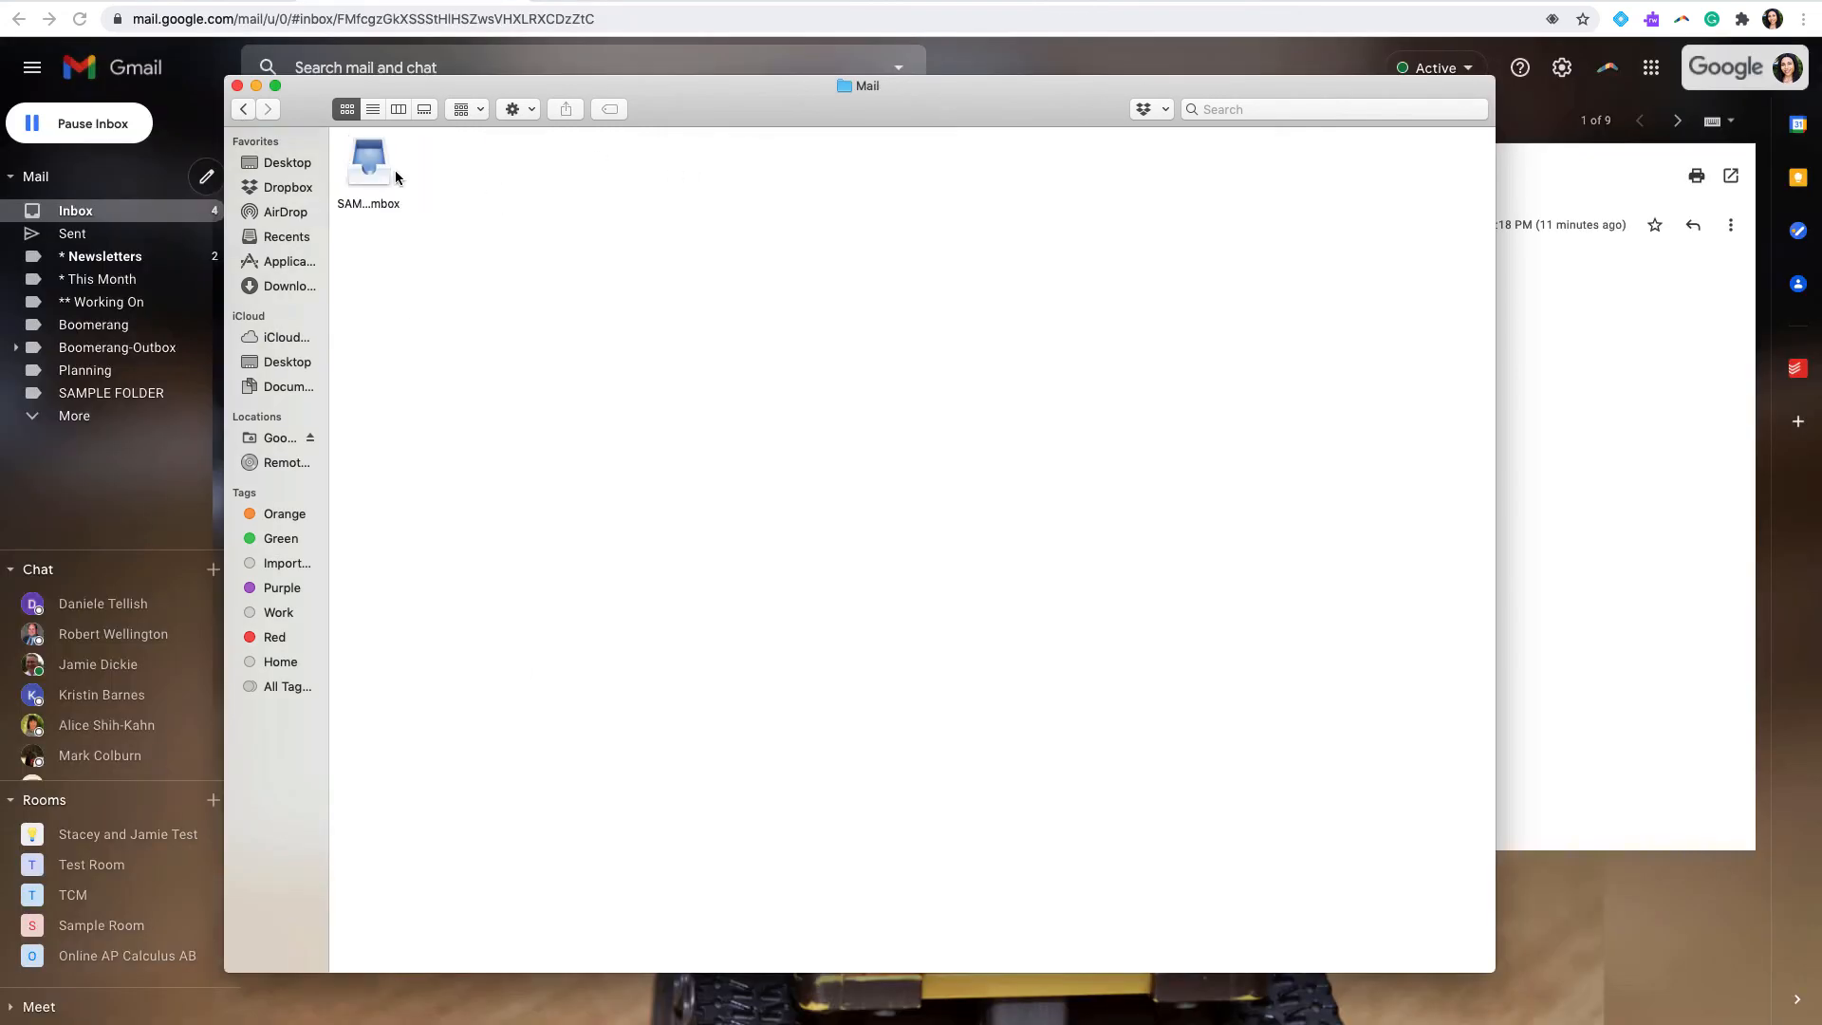
{"action": "left_click", "coordinate": [364, 170]}
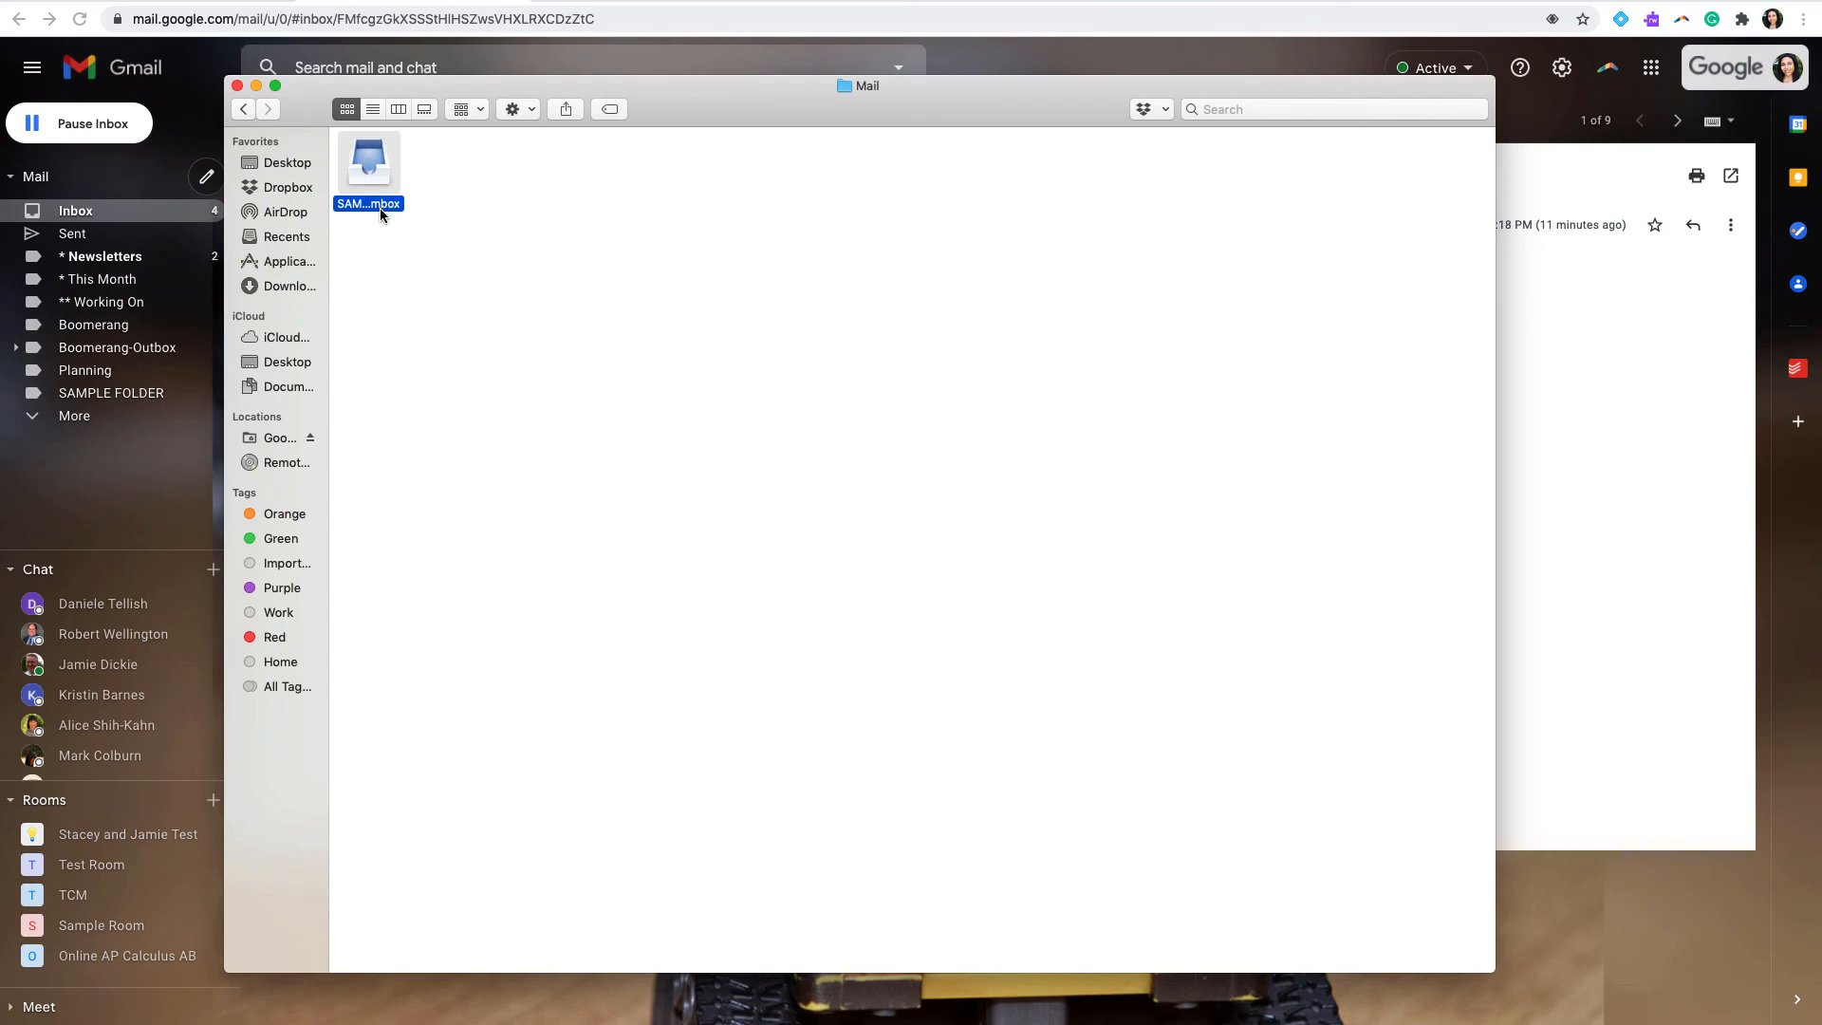
{"action": "left_click", "coordinate": [381, 207]}
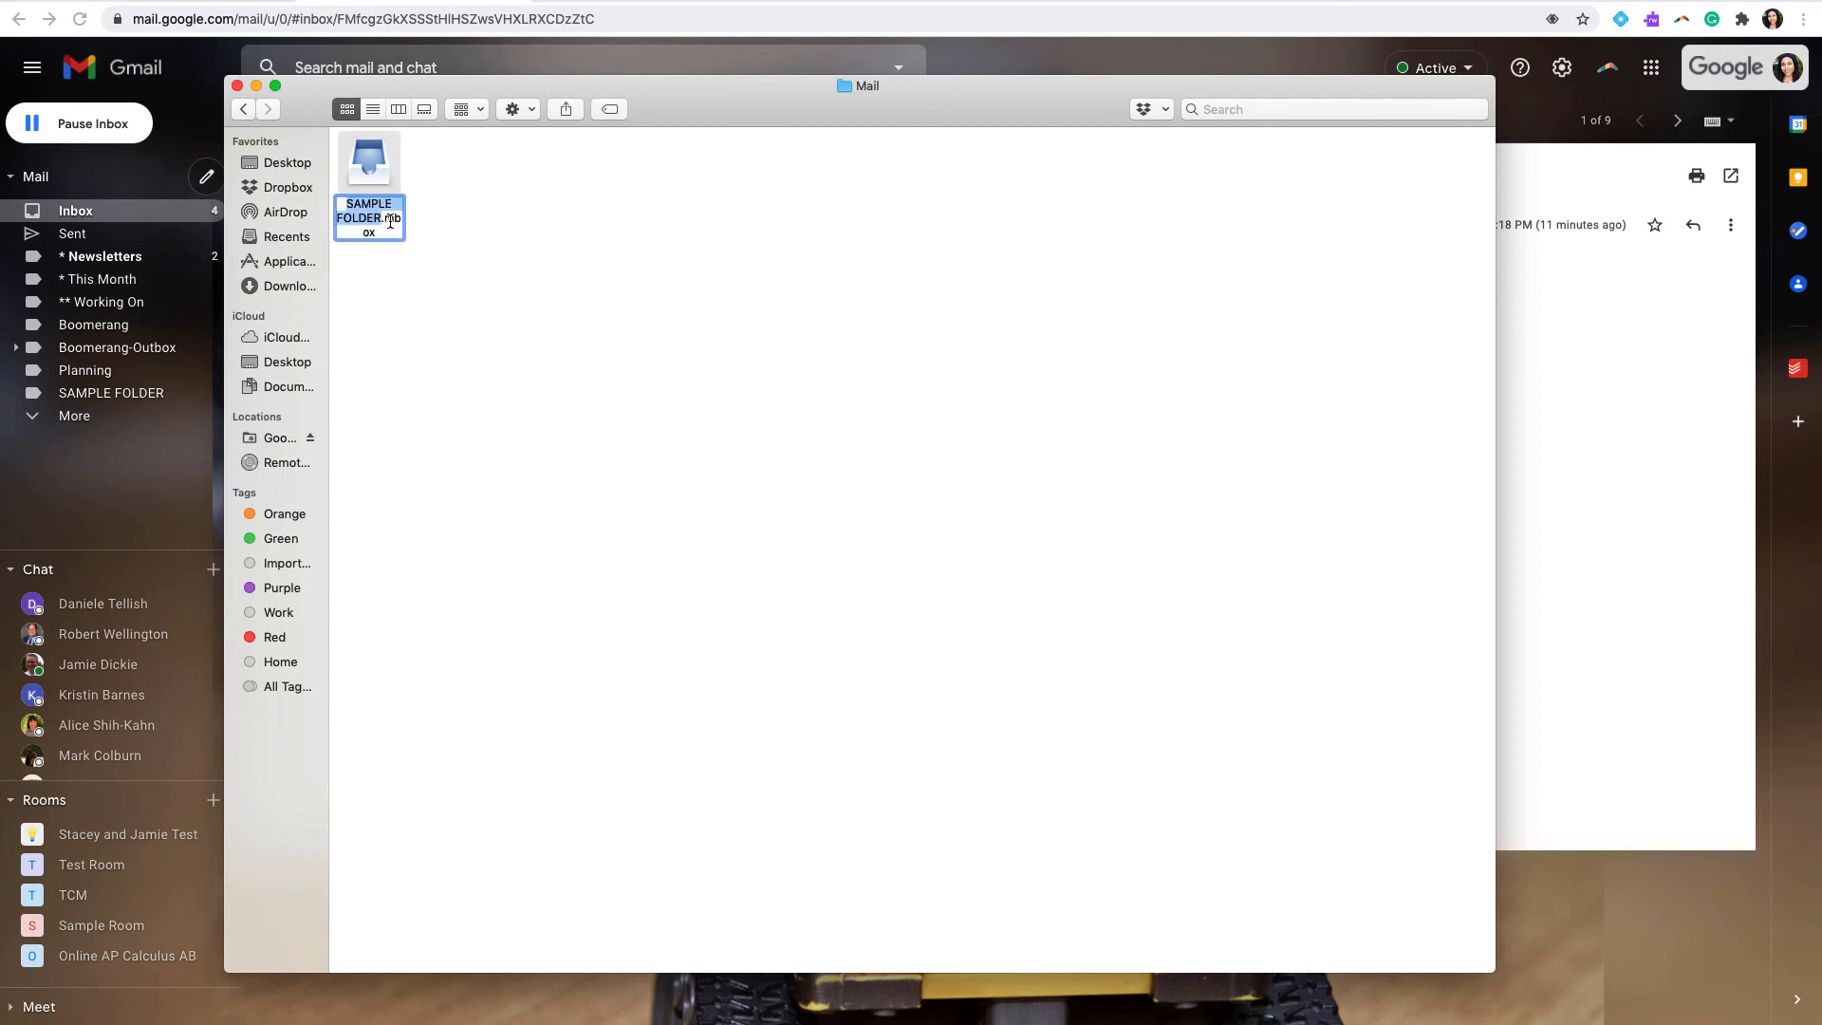
{"action": "left_click", "coordinate": [378, 178]}
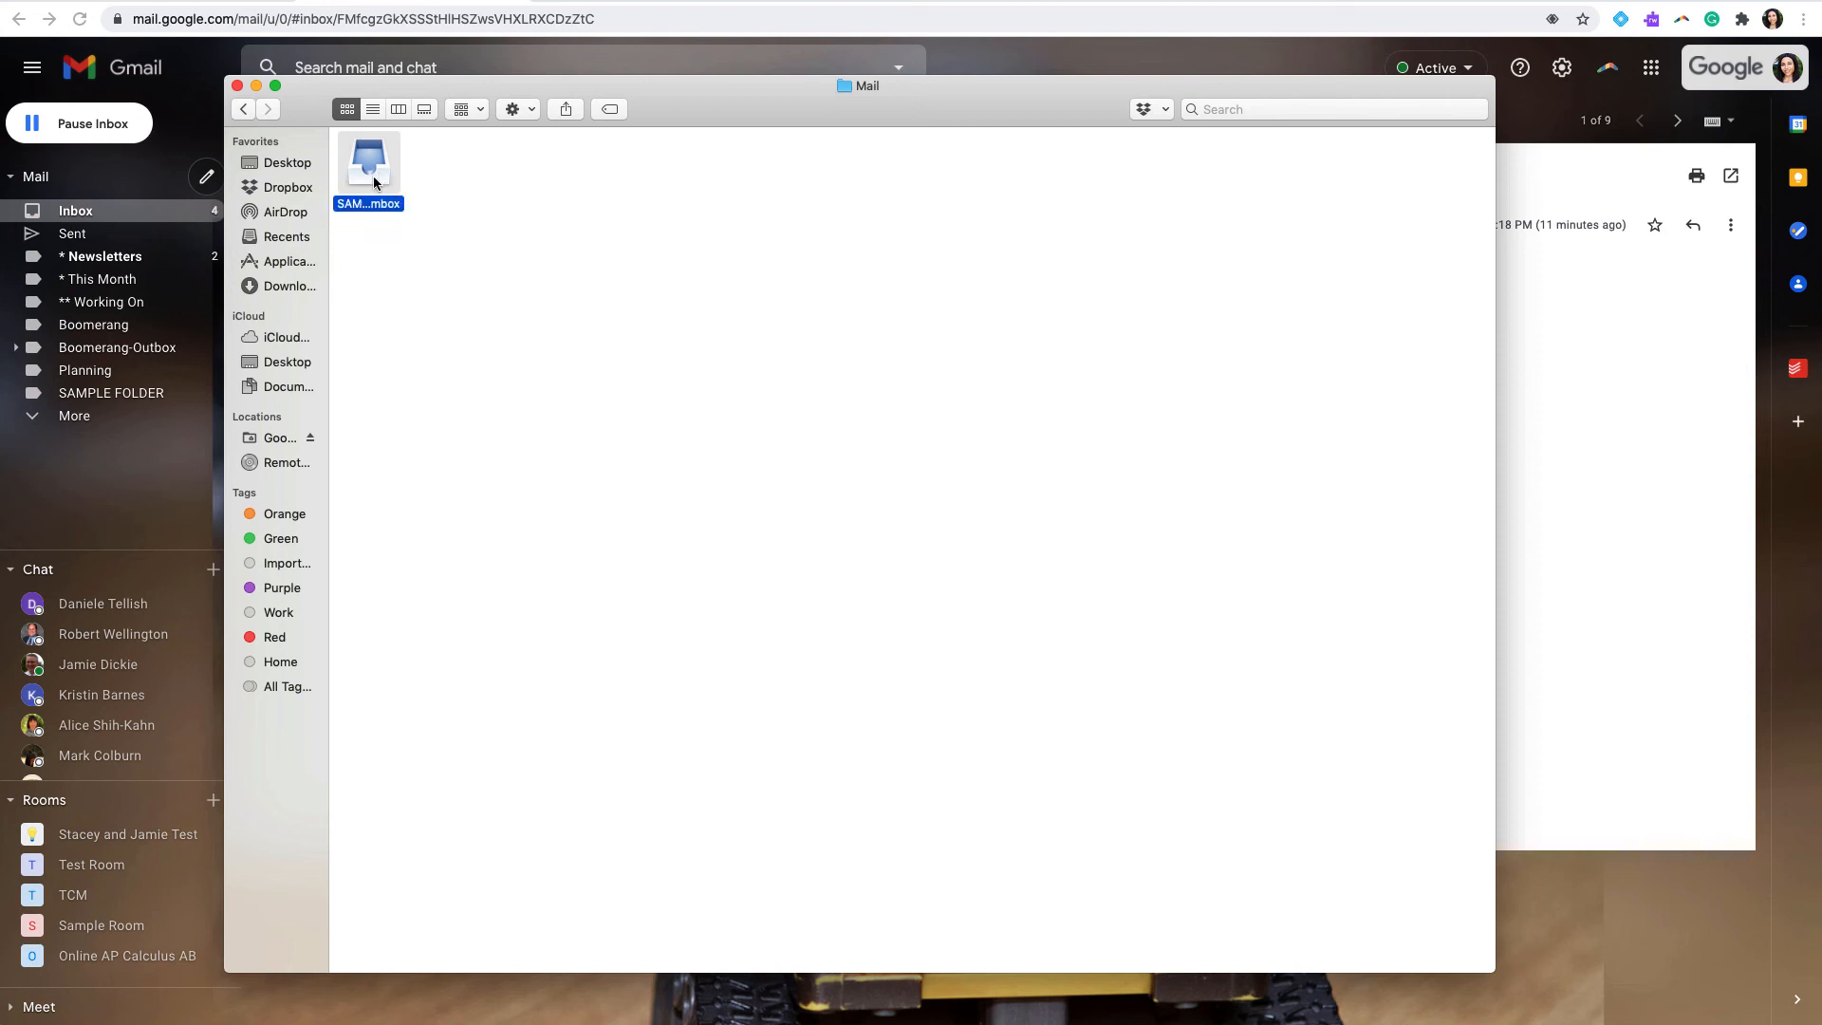
{"action": "double_click", "coordinate": [374, 181]}
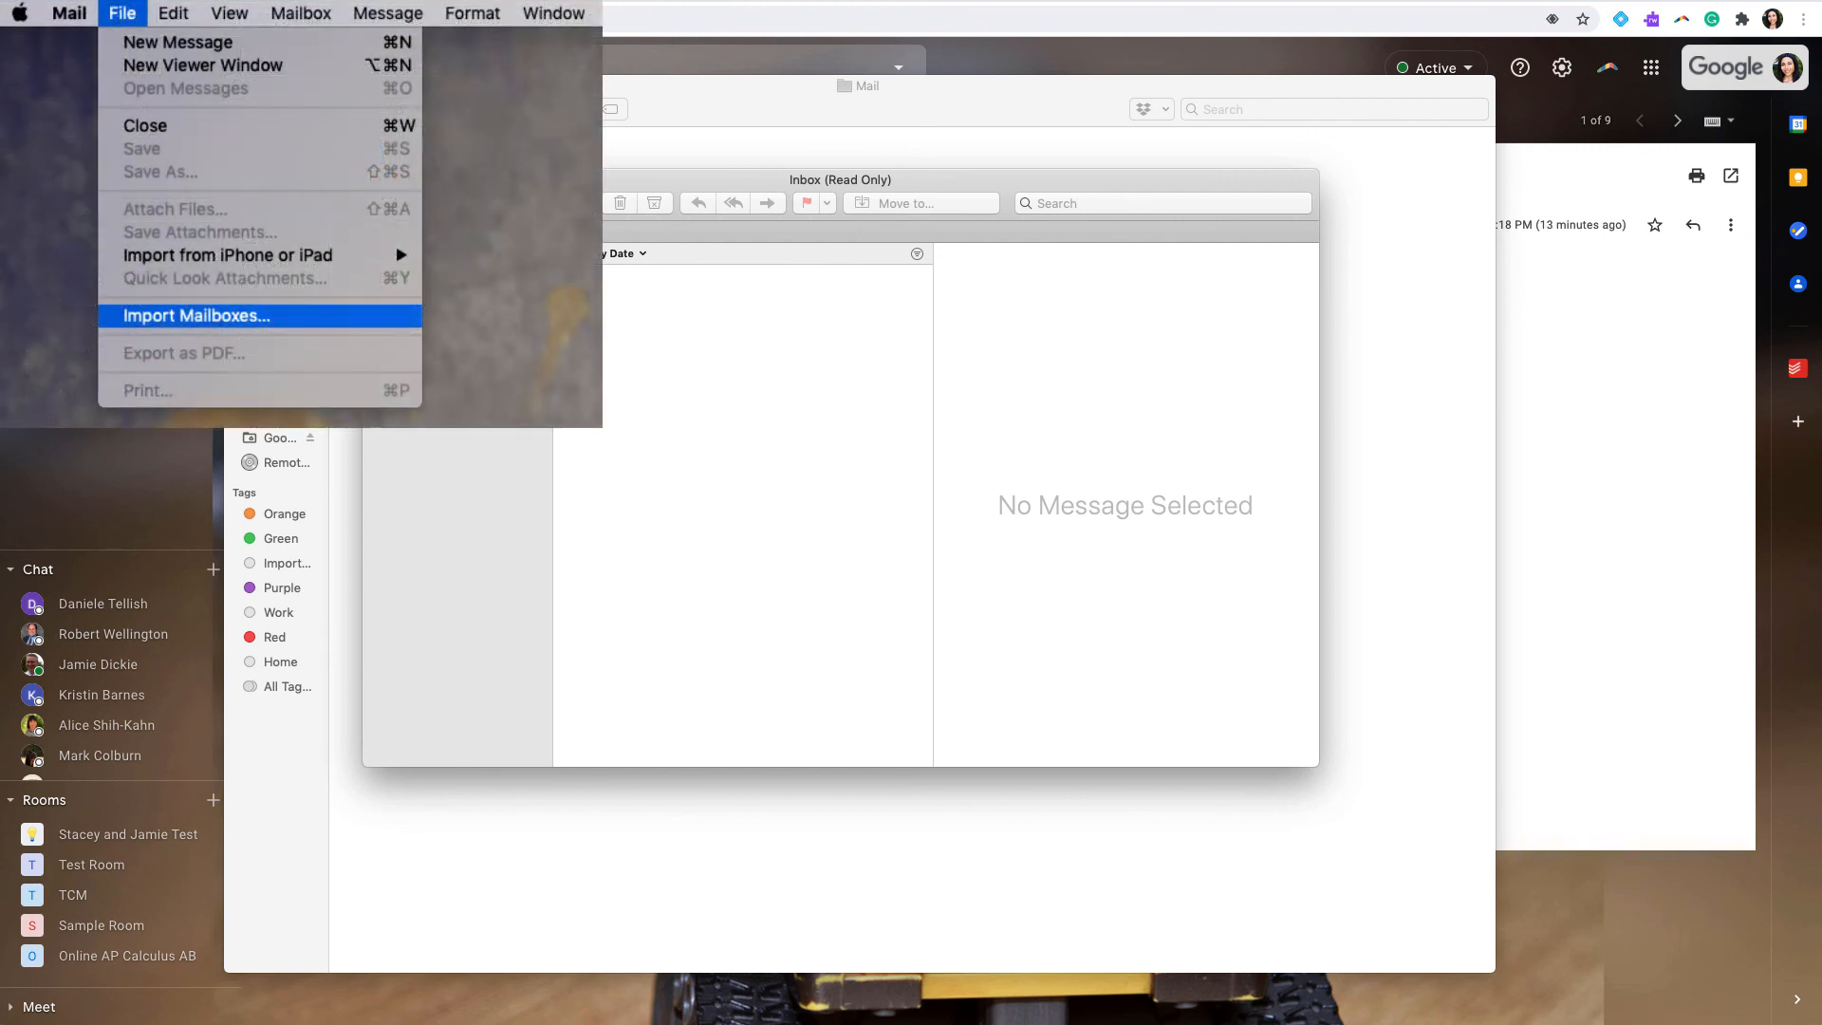
Step: Try importing SAMPLE FOLDER.mbox into Mail as files in mbox format, and return to the Takeout email in Gmail
{"action": "left_click", "coordinate": [196, 316]}
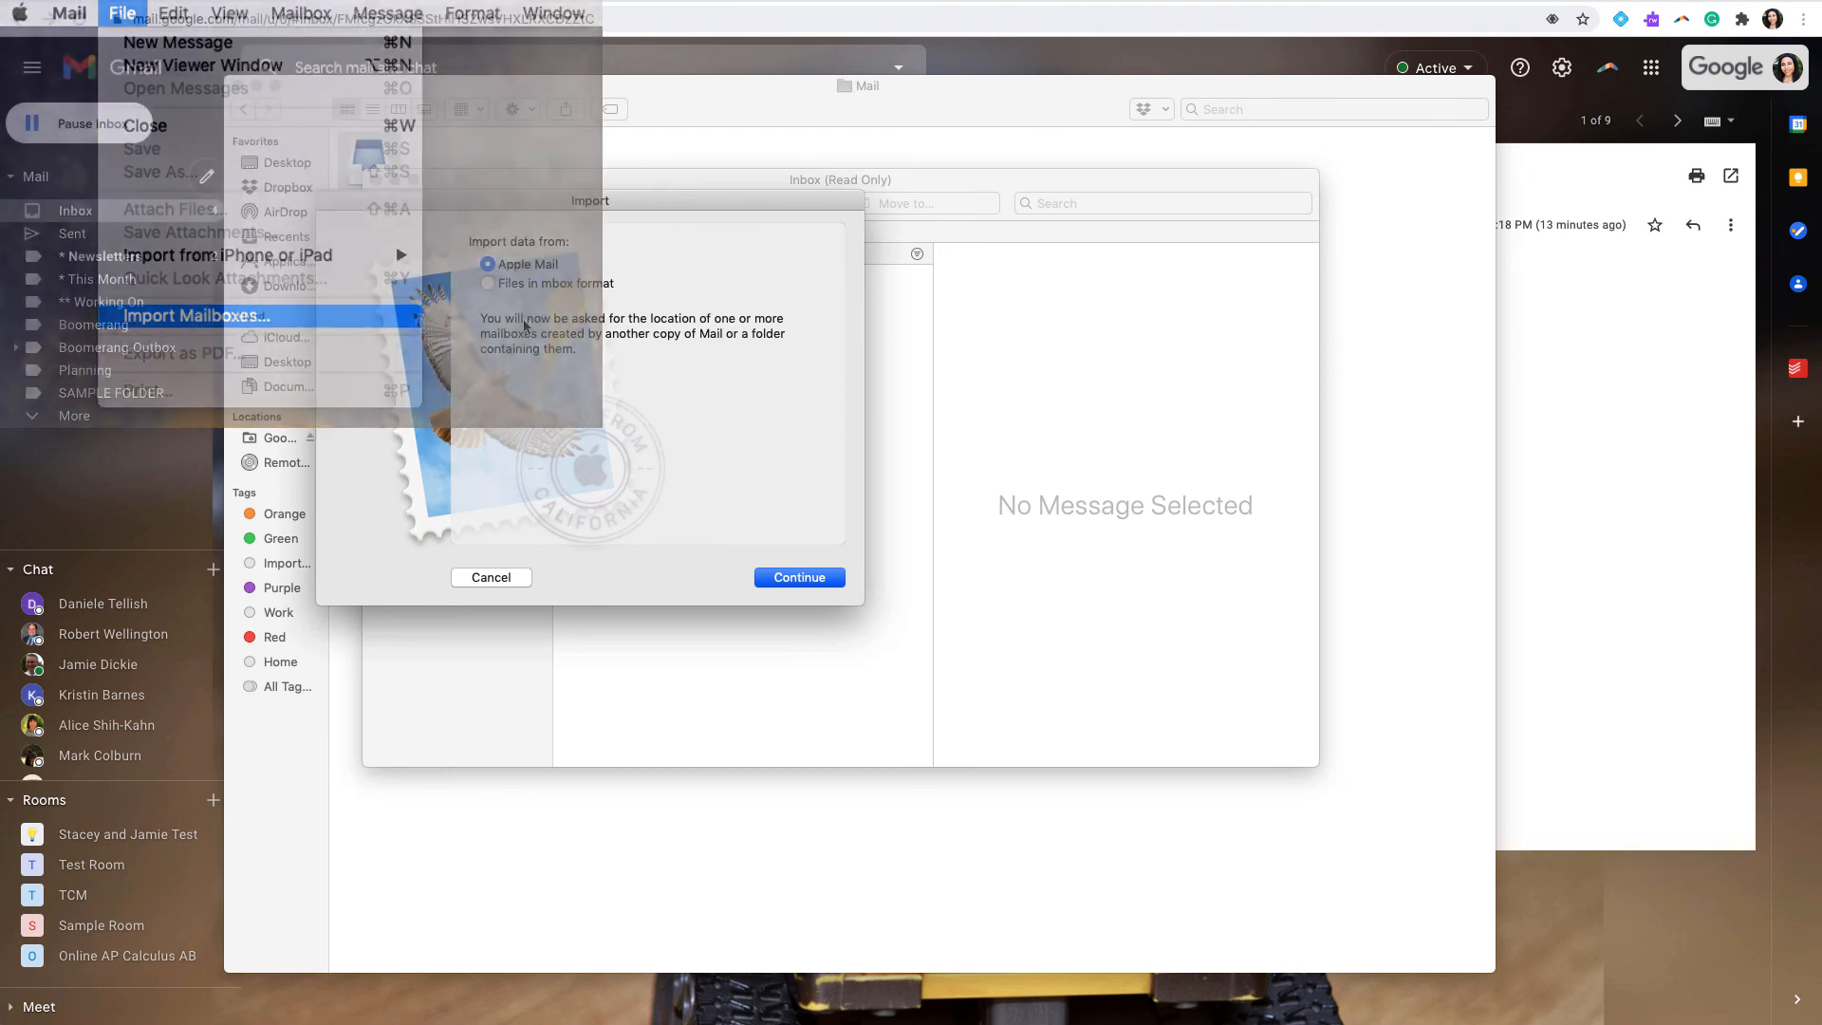
{"action": "left_click", "coordinate": [525, 286]}
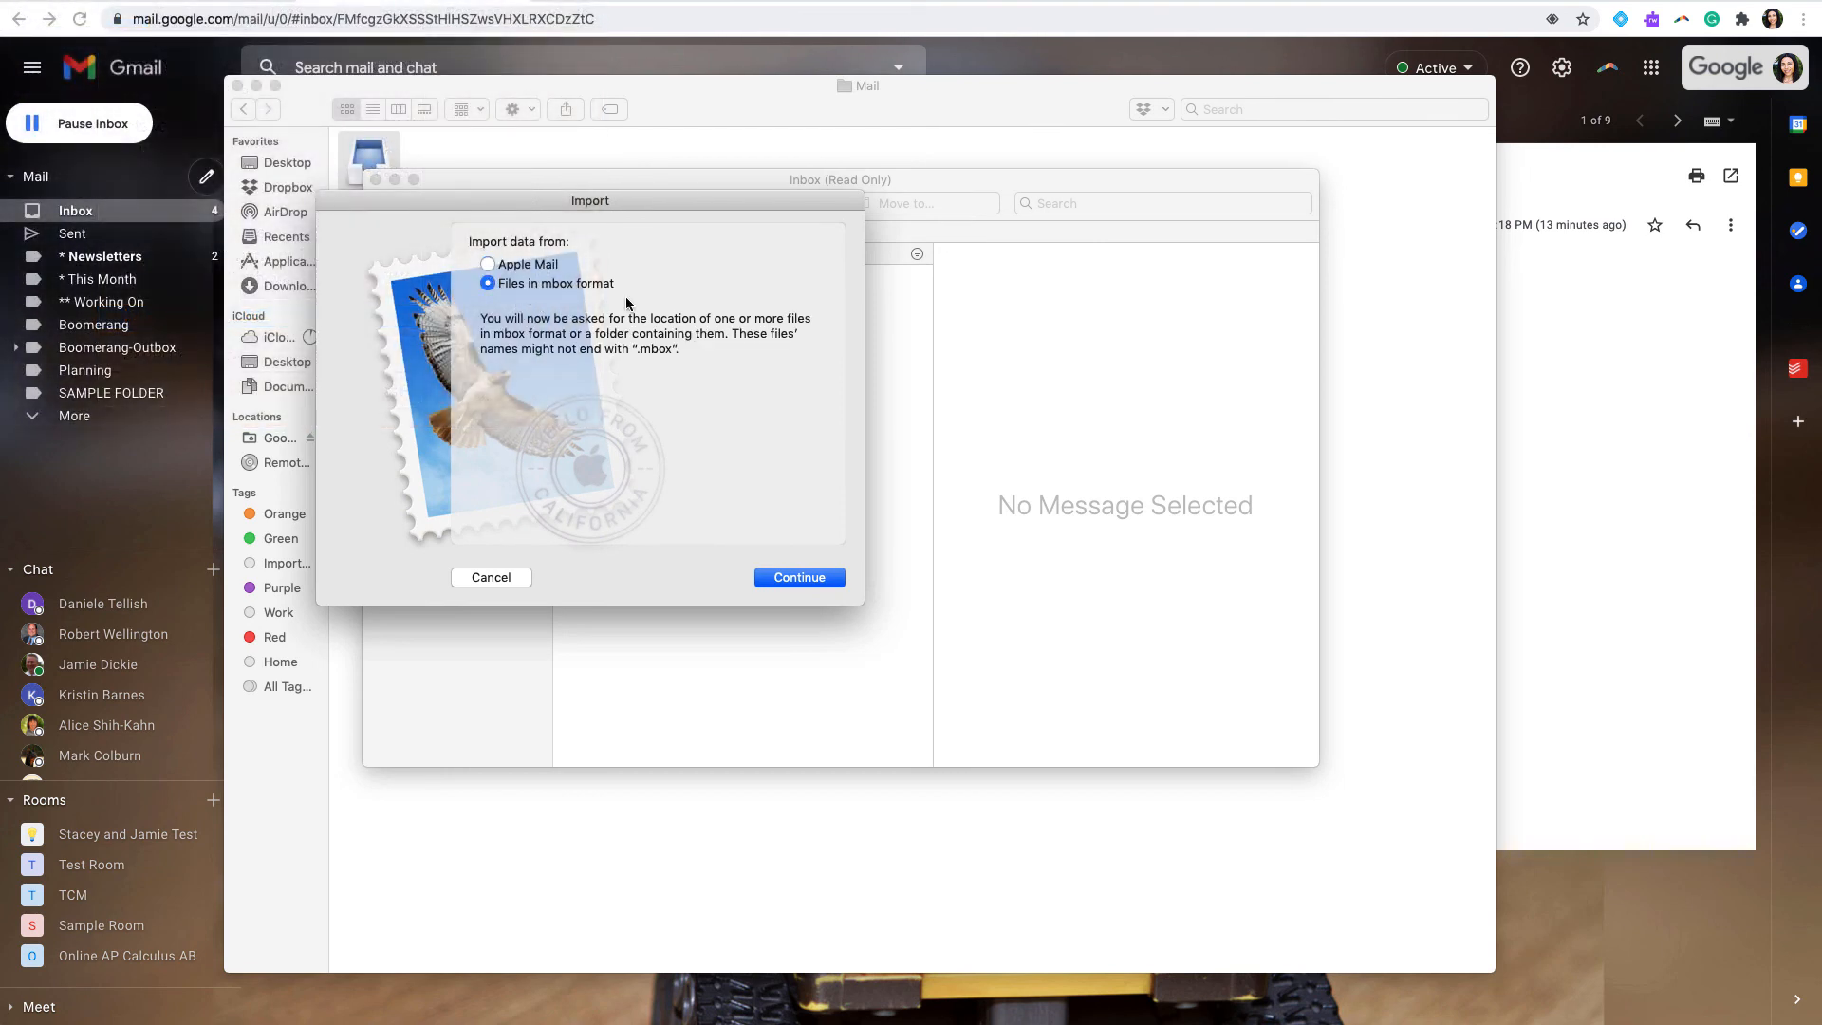
{"action": "left_click", "coordinate": [799, 579]}
{"action": "left_click", "coordinate": [348, 334]}
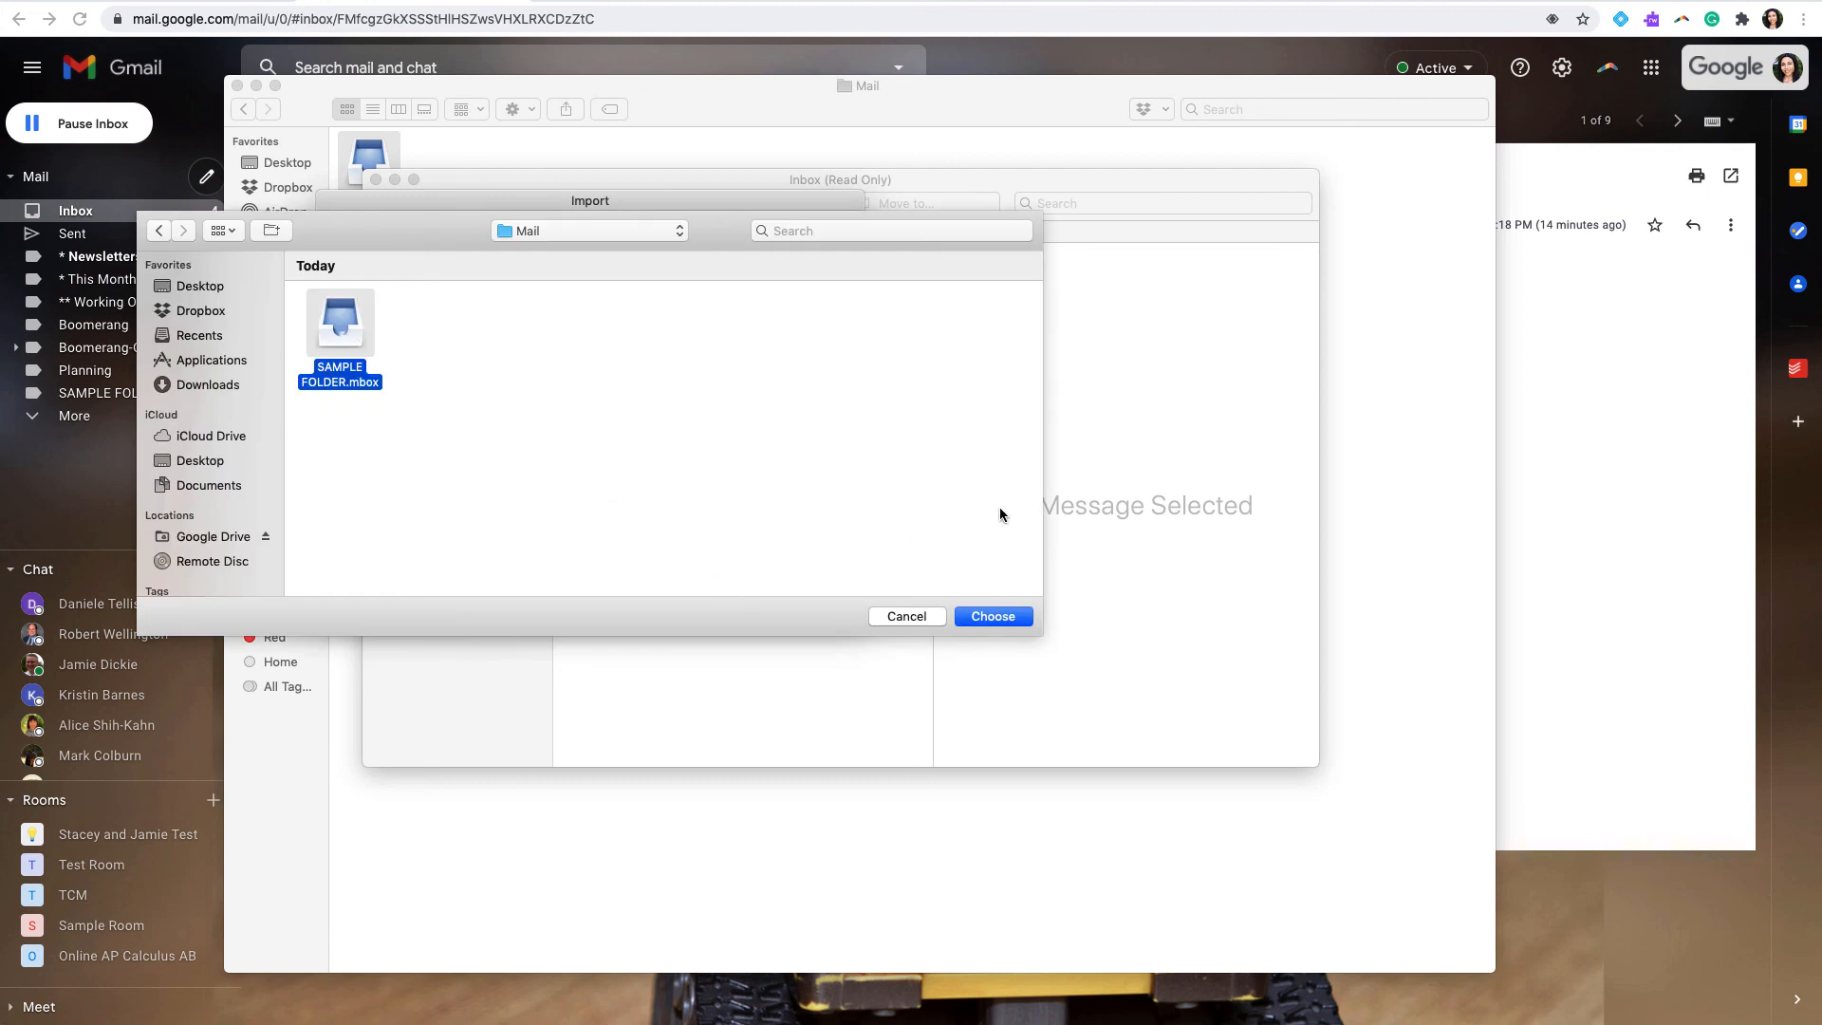
{"action": "left_click", "coordinate": [906, 616]}
{"action": "left_click", "coordinate": [1594, 513]}
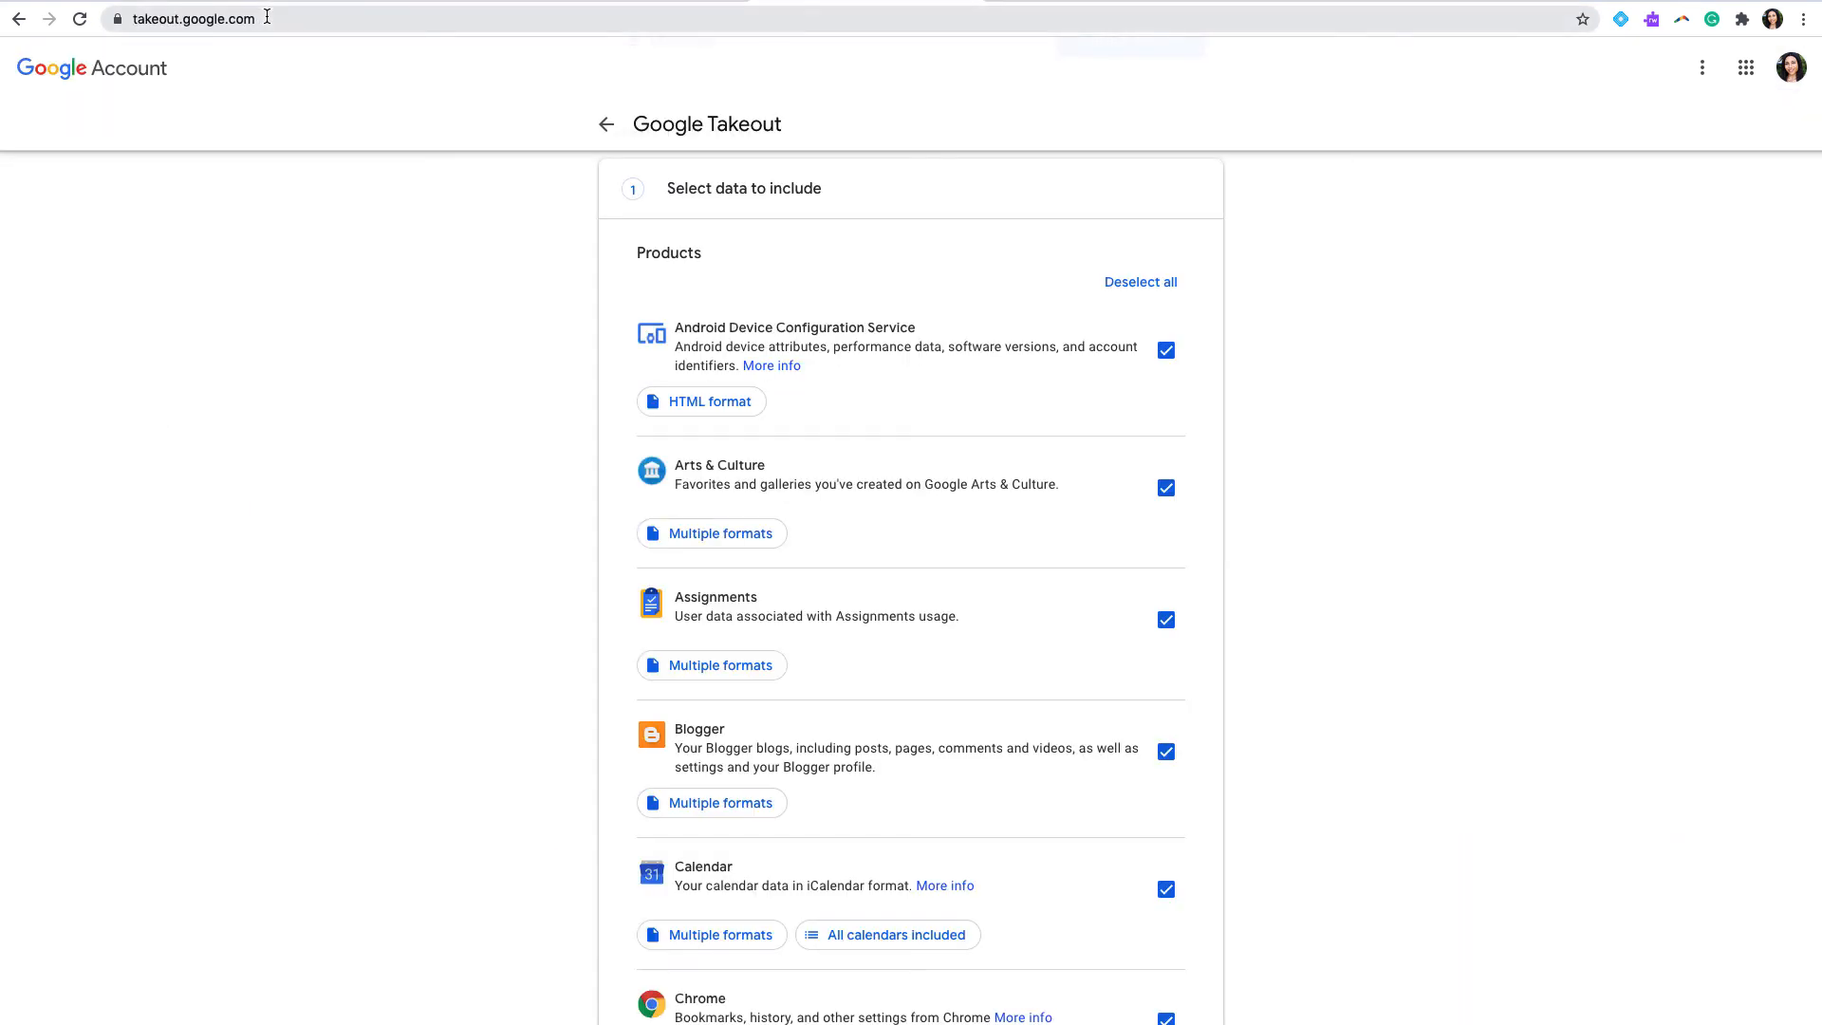
Step: Open the content transfer page at takeout.google.com/transfer from the Google Takeout page
{"action": "left_click", "coordinate": [304, 19]}
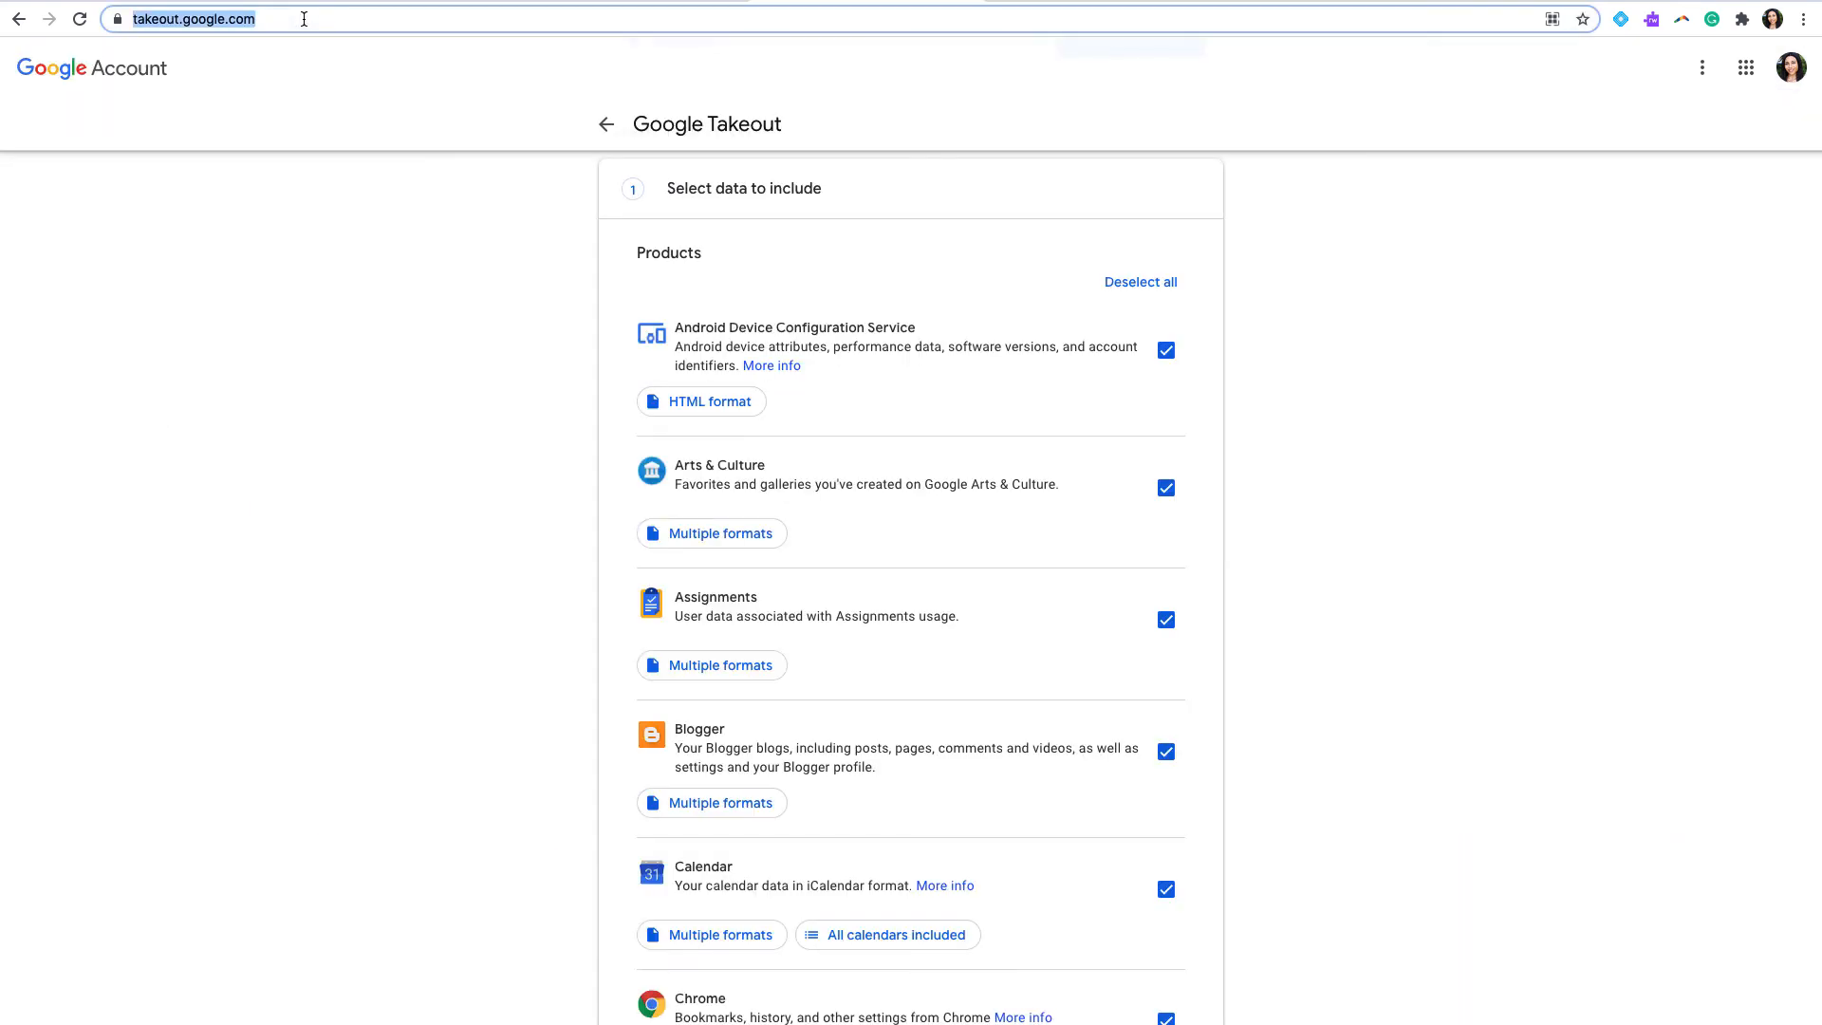
{"action": "left_click", "coordinate": [303, 19]}
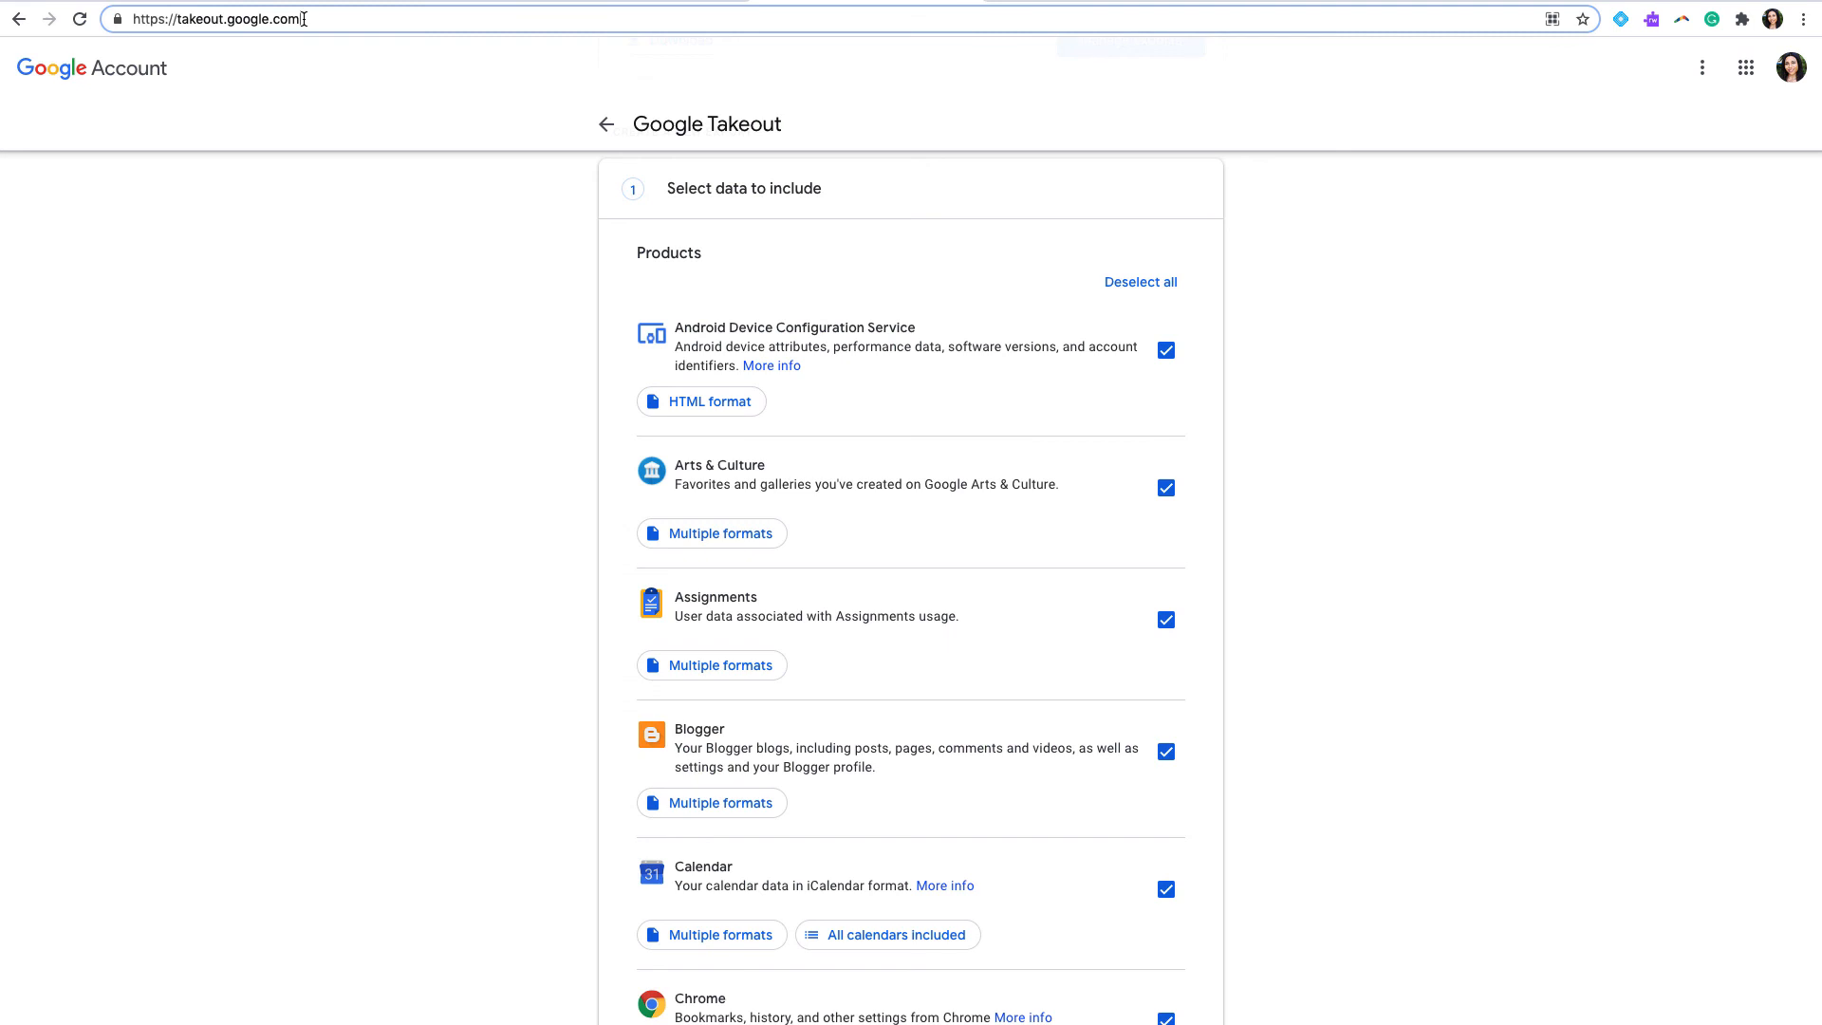
{"action": "type", "text": "/tran"}
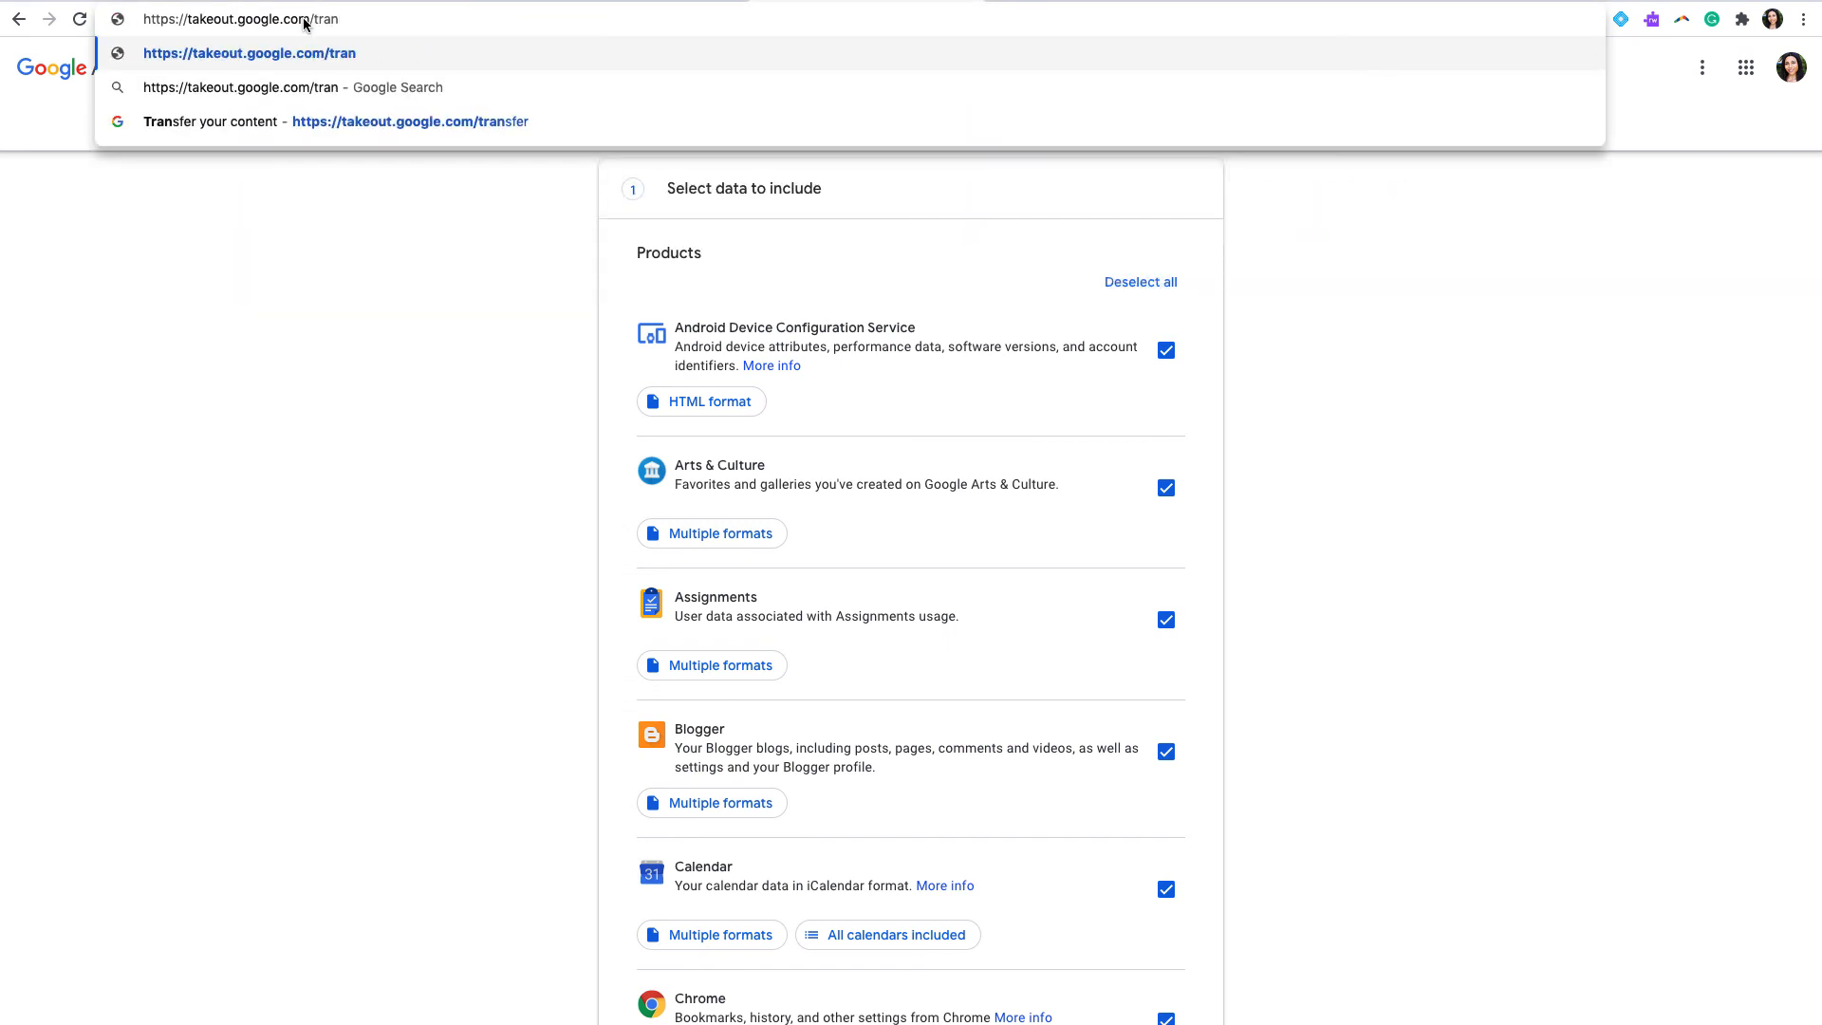
{"action": "type", "text": "sfer"}
{"action": "key", "text": "Return"}
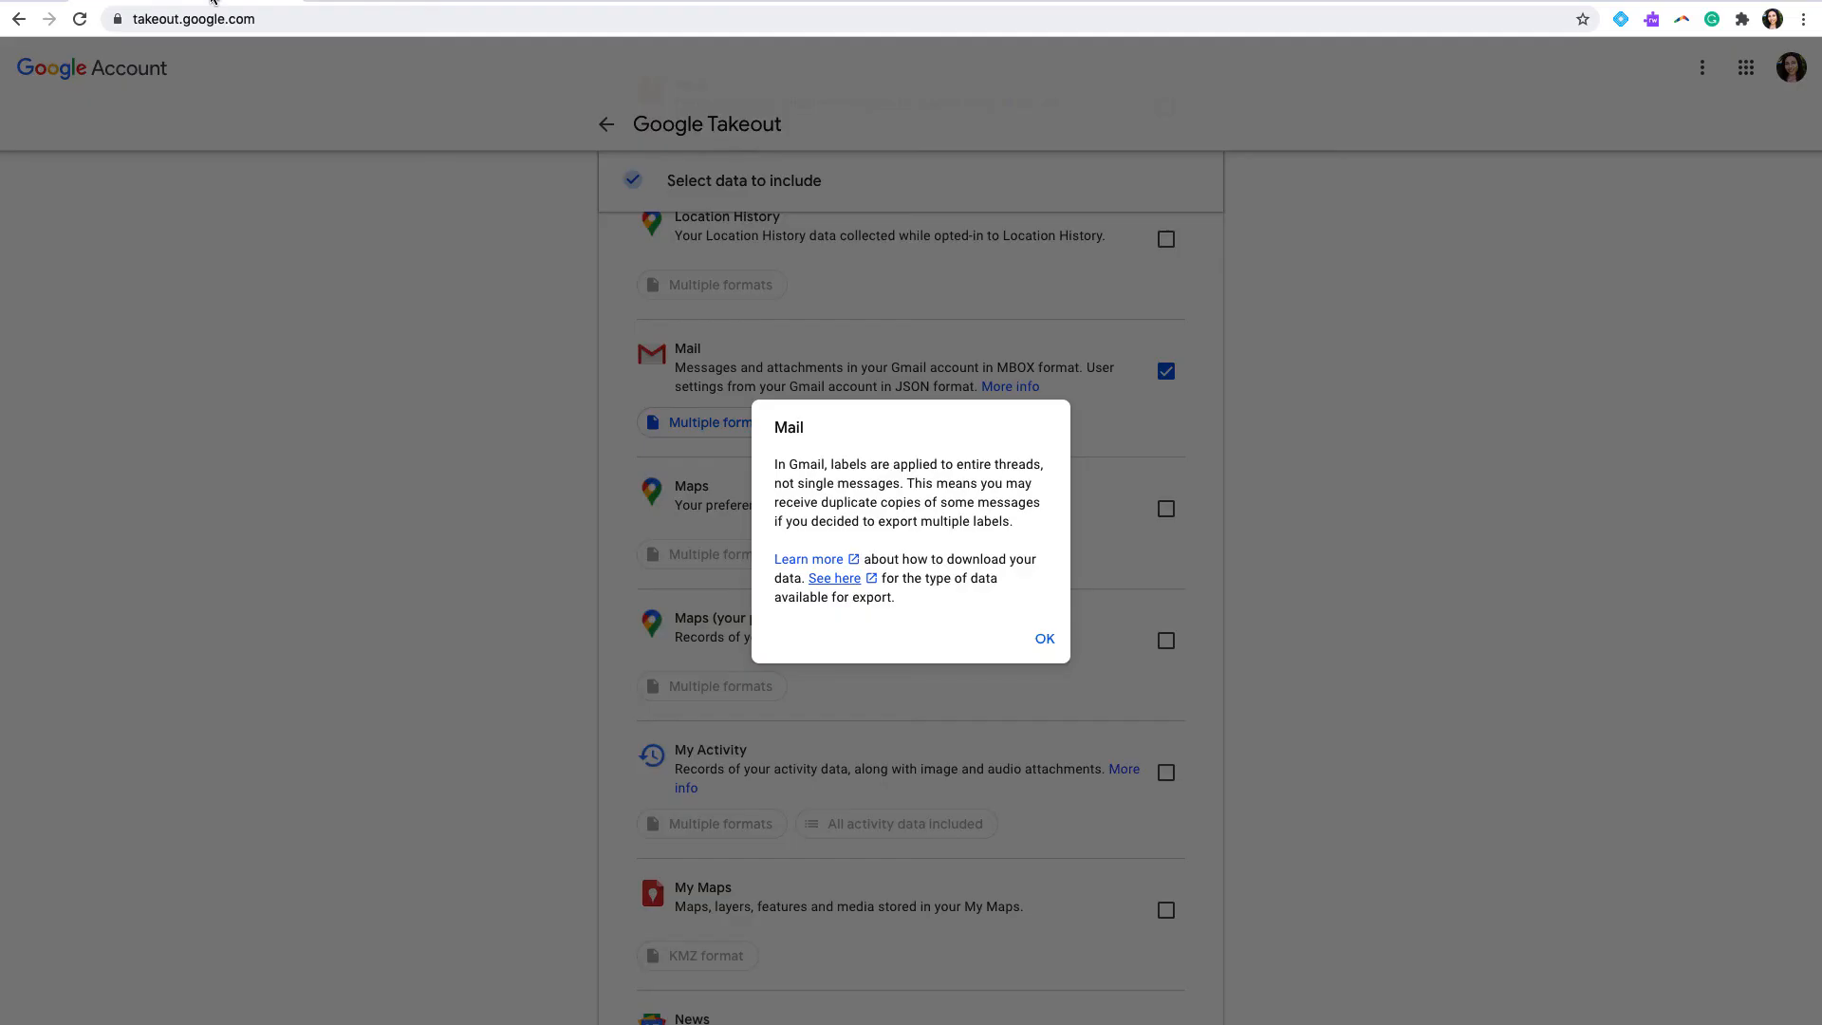
Step: Close the Mail labels notice on the Google Takeout export page and review the product selection above Mail
{"action": "left_click", "coordinate": [1037, 641]}
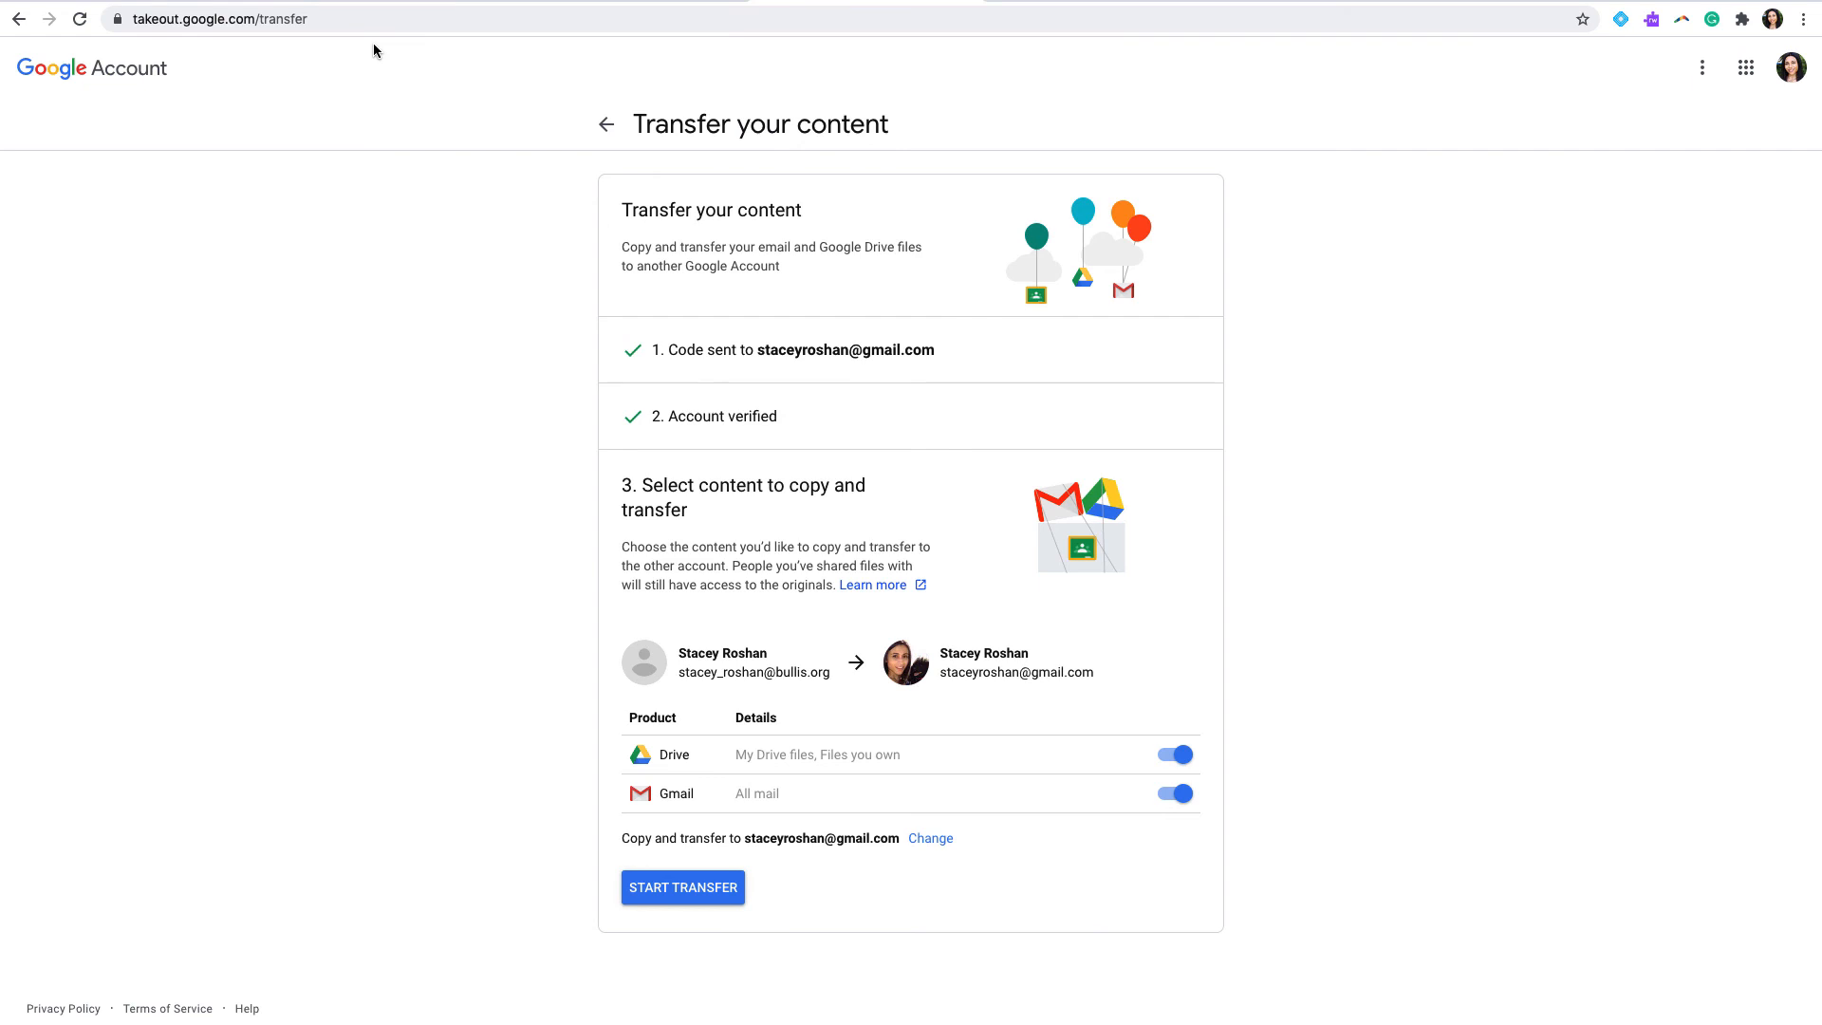
{"action": "left_click", "coordinate": [243, 2]}
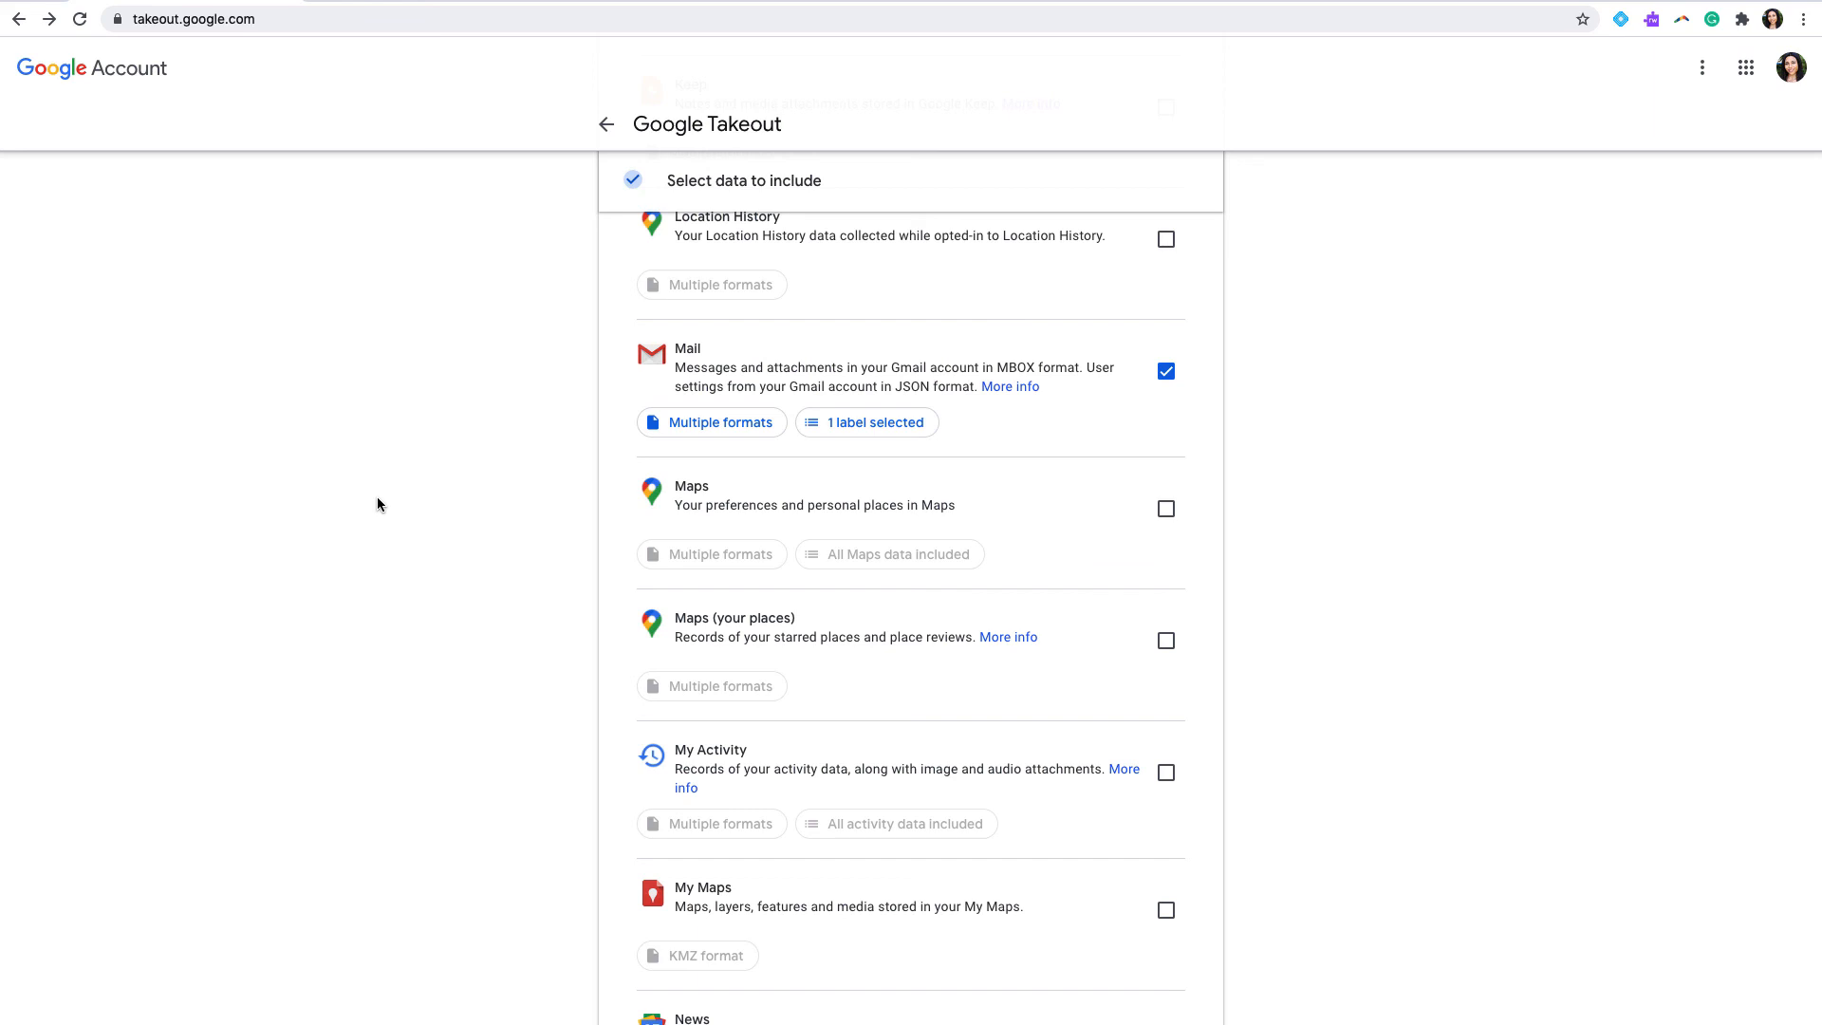
{"action": "scroll", "coordinate": [555, 658], "scroll_direction": "up", "scroll_amount": 3}
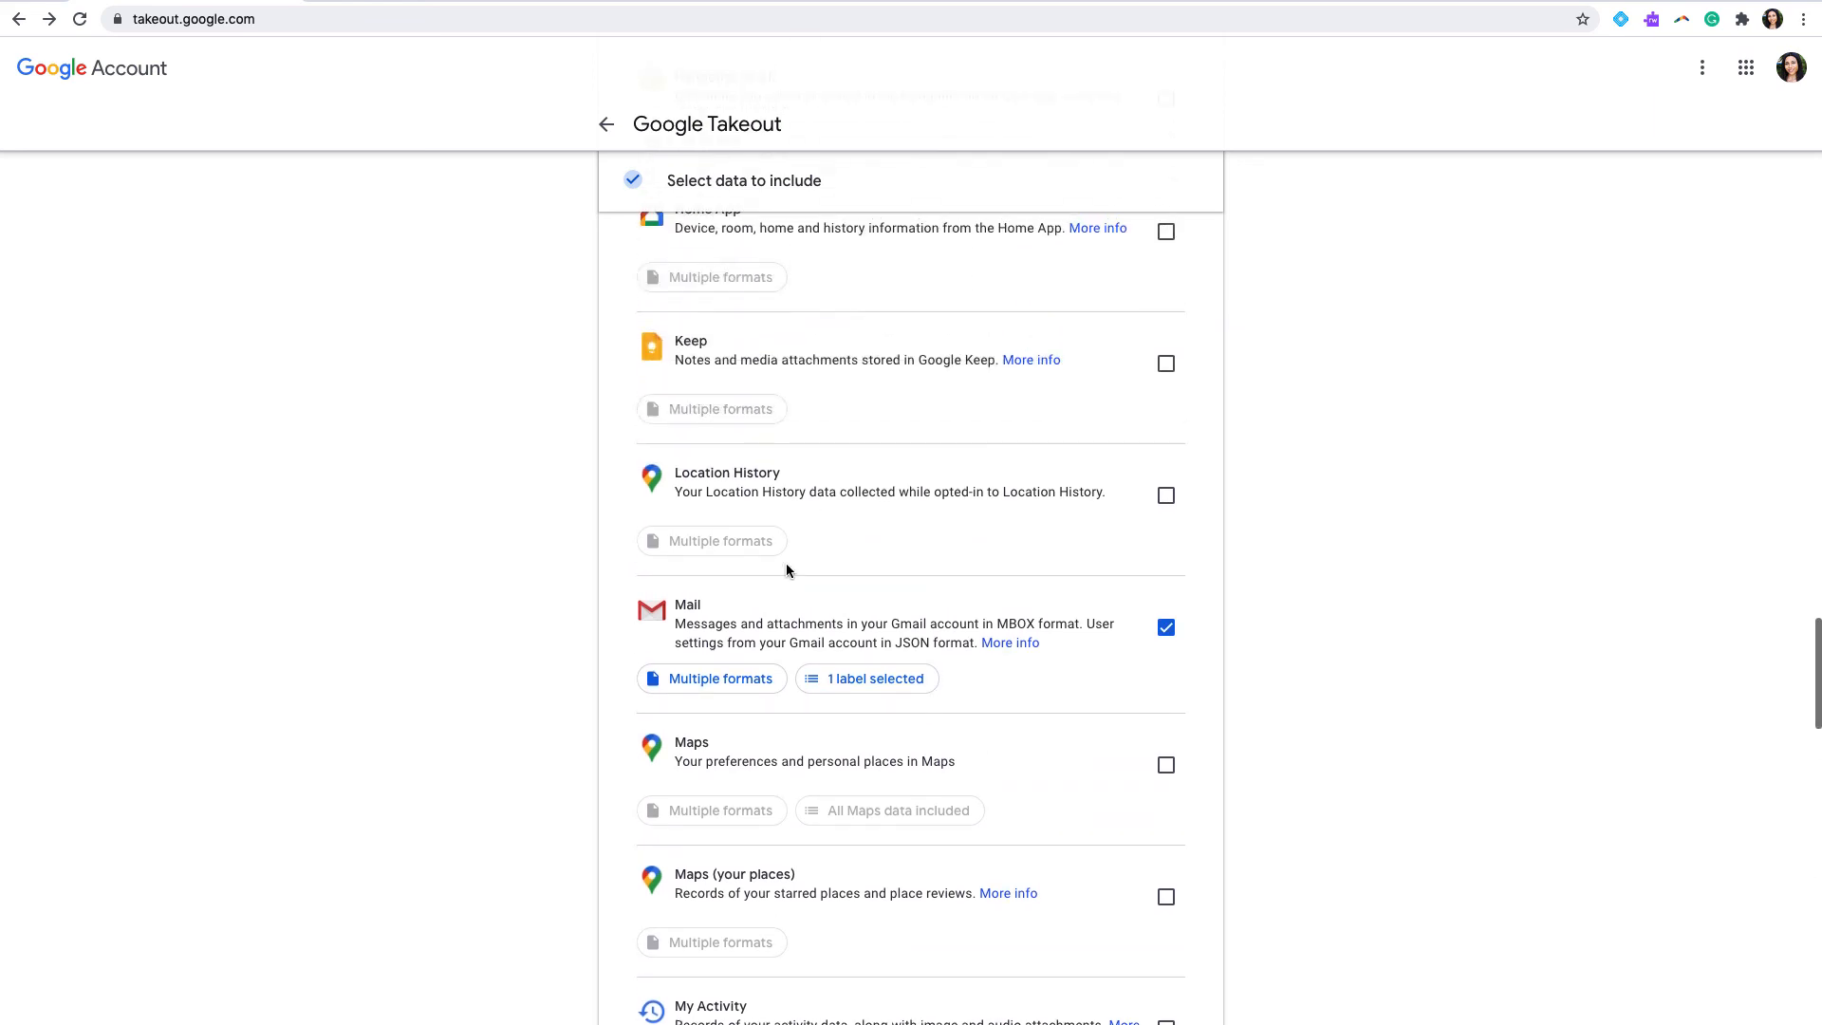
{"action": "scroll", "coordinate": [695, 491], "scroll_direction": "up", "scroll_amount": 7}
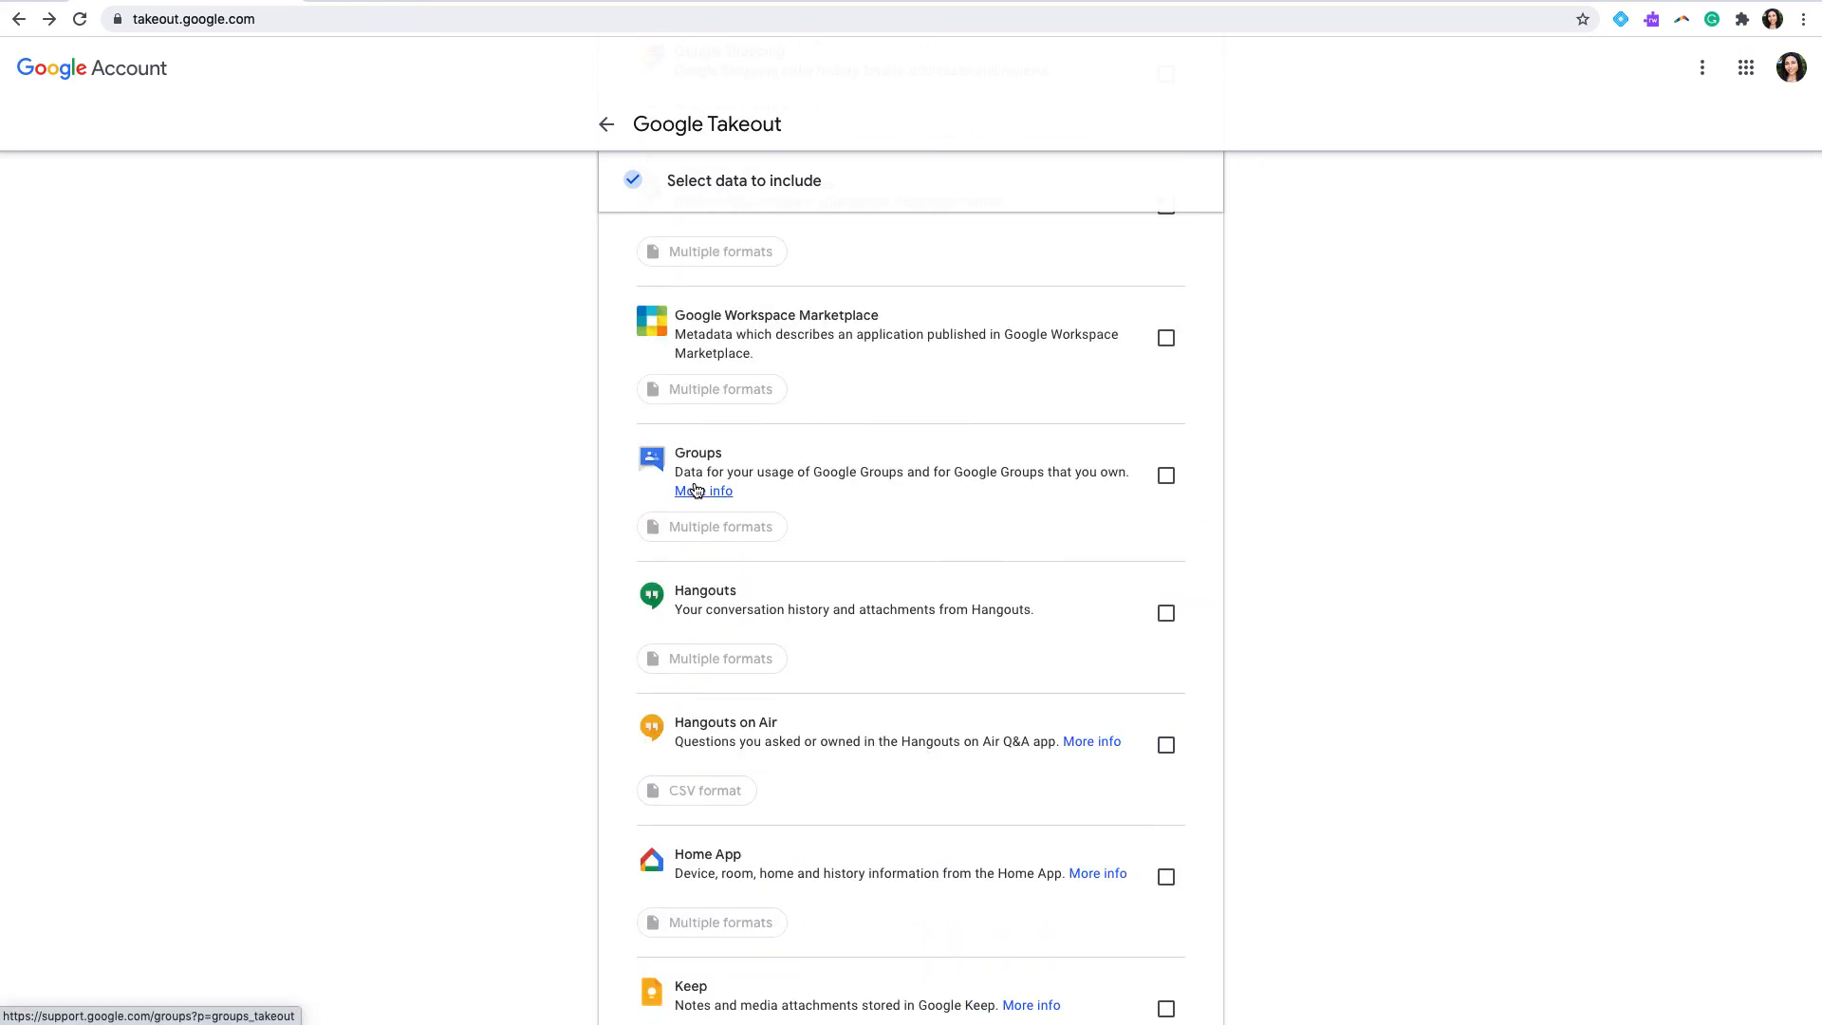